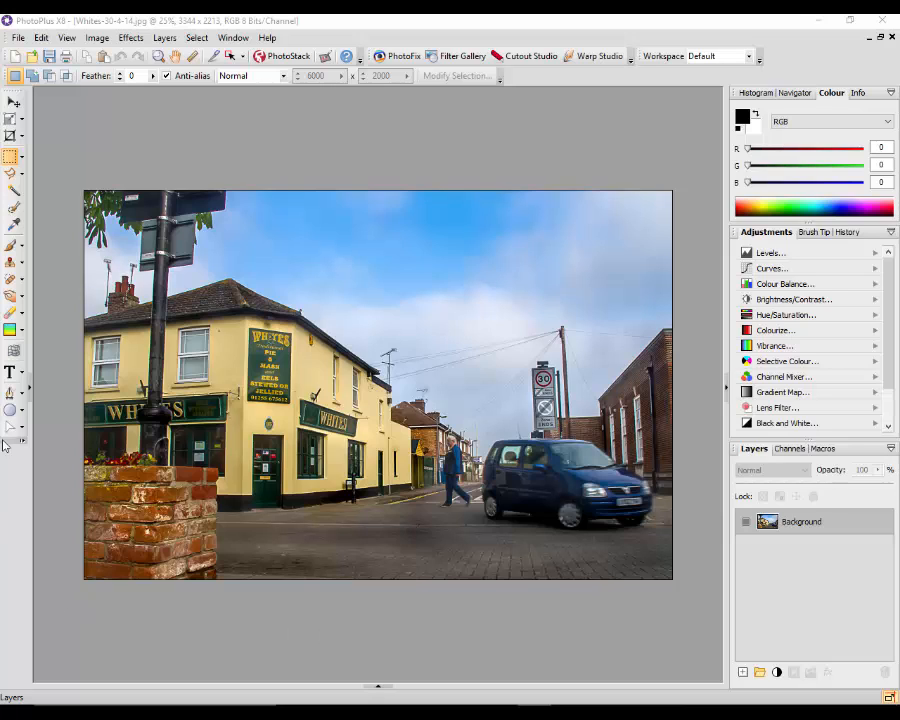
pyautogui.click(19, 338)
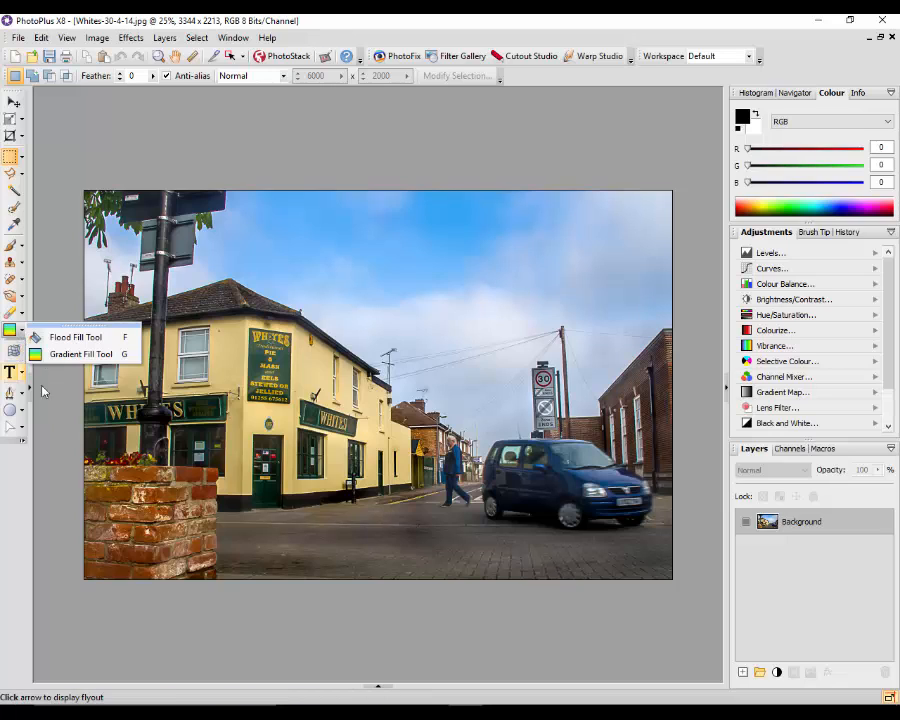
pyautogui.click(21, 373)
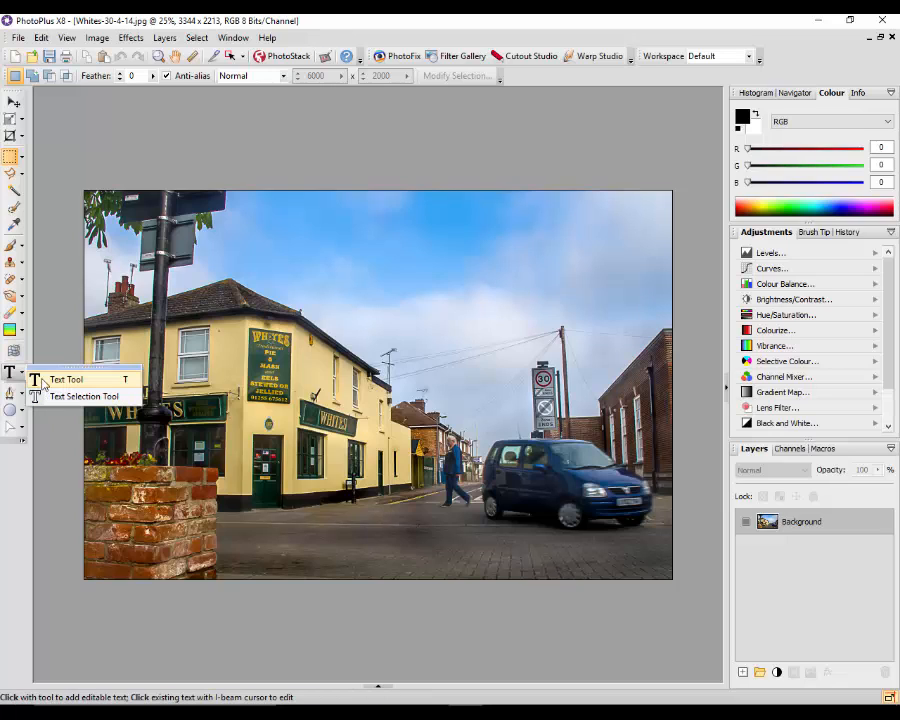
pyautogui.click(8, 503)
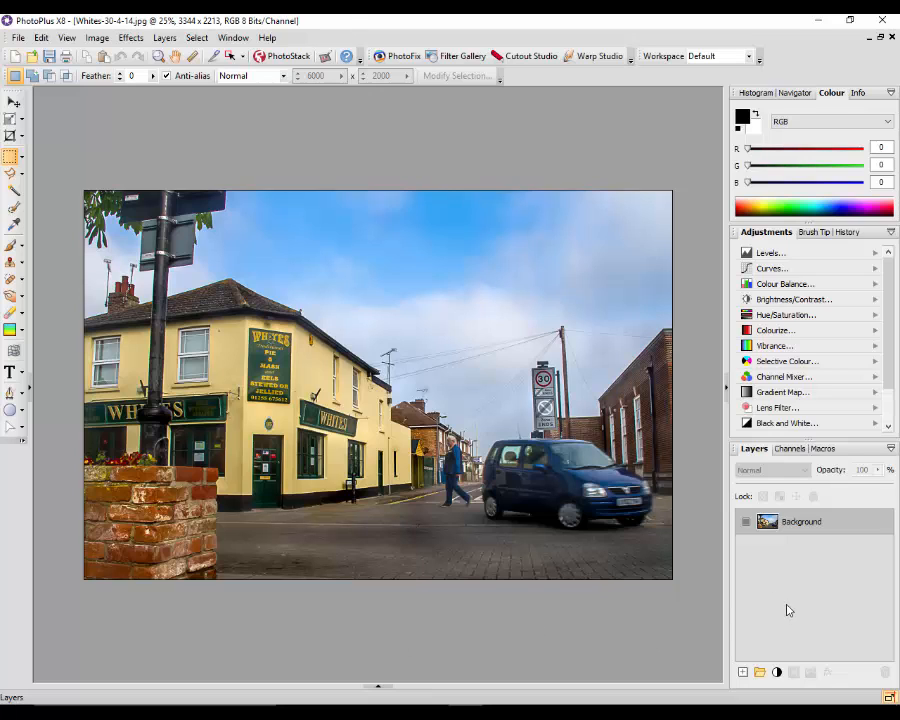
# Fill a new layer with a top-to-bottom black-to-white linear gradient and set its blend mode to Overlay
pyautogui.click(742, 672)
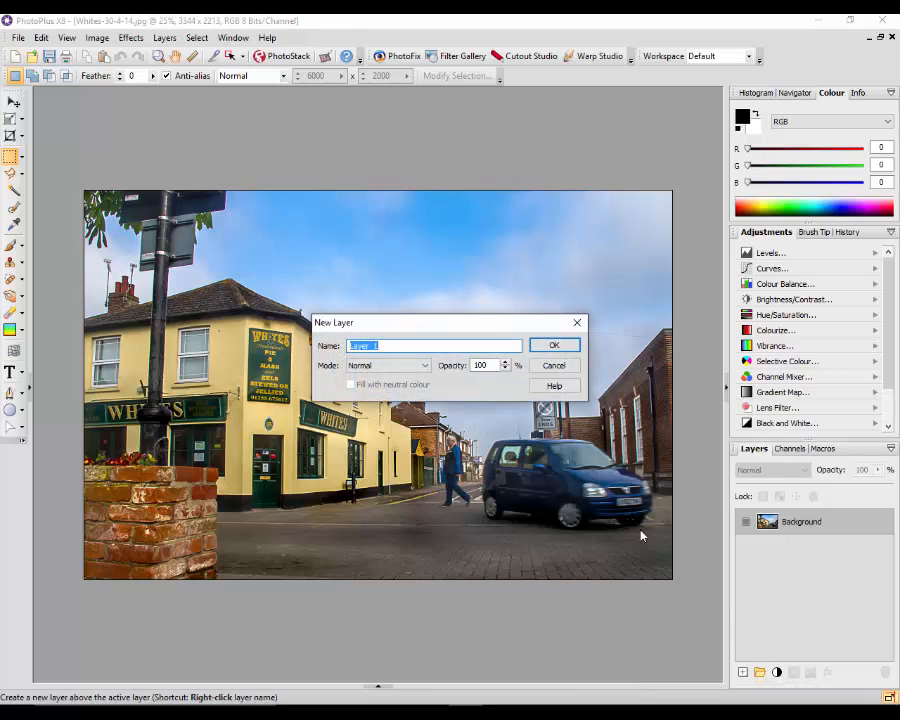
pyautogui.click(556, 347)
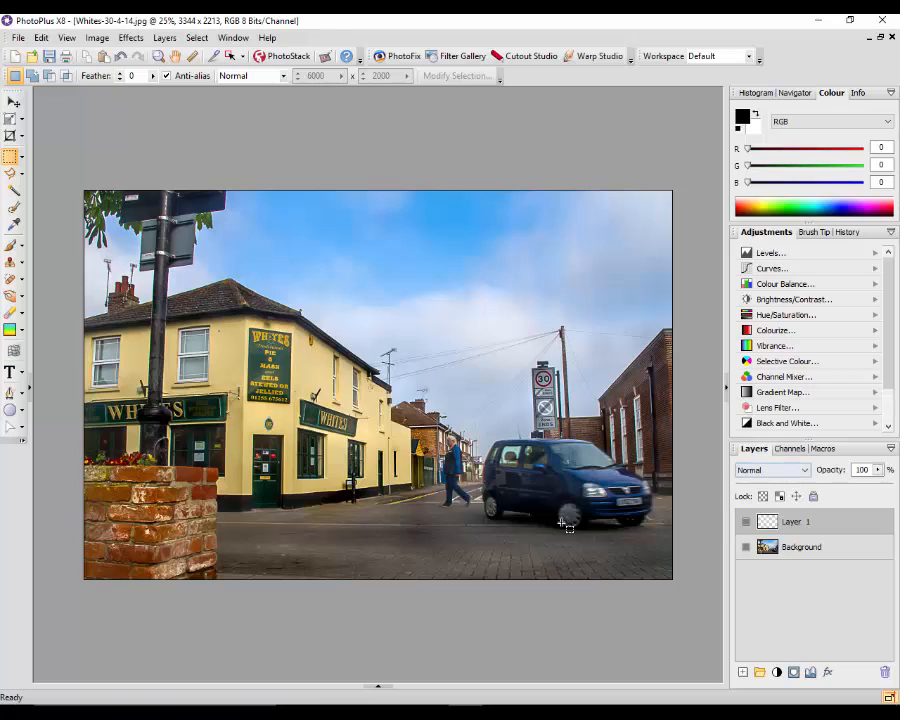
pyautogui.click(9, 329)
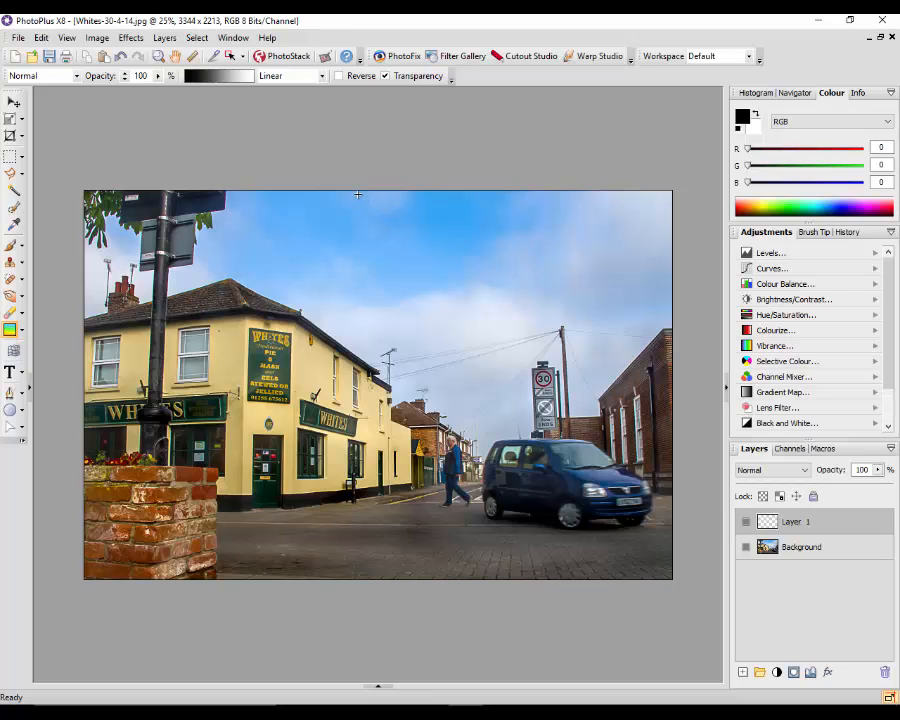
pyautogui.moveTo(357, 191); pyautogui.dragTo(357, 576)
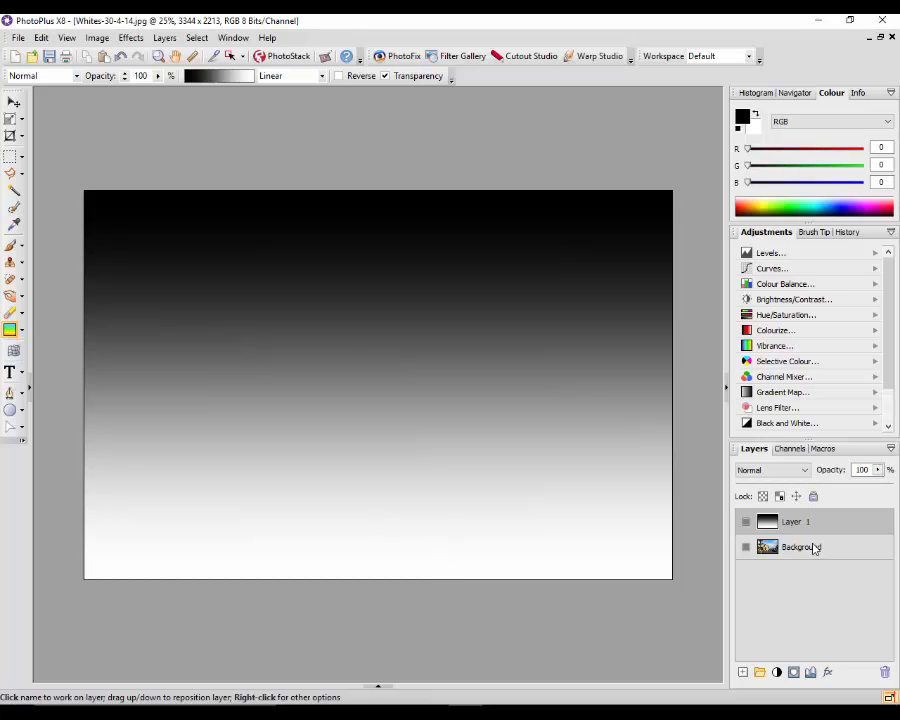
pyautogui.click(804, 470)
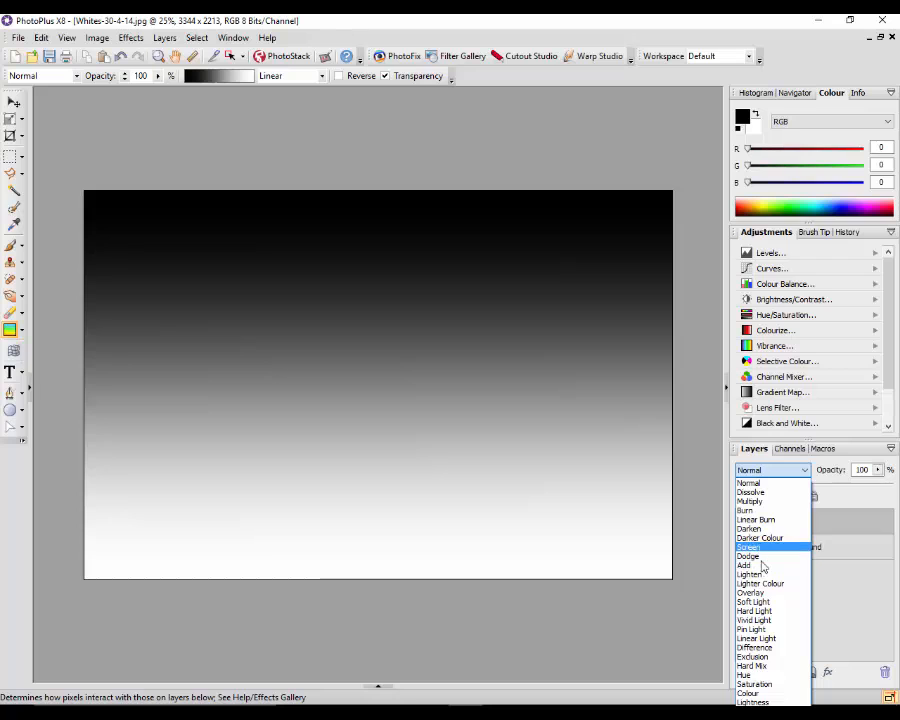
pyautogui.click(761, 594)
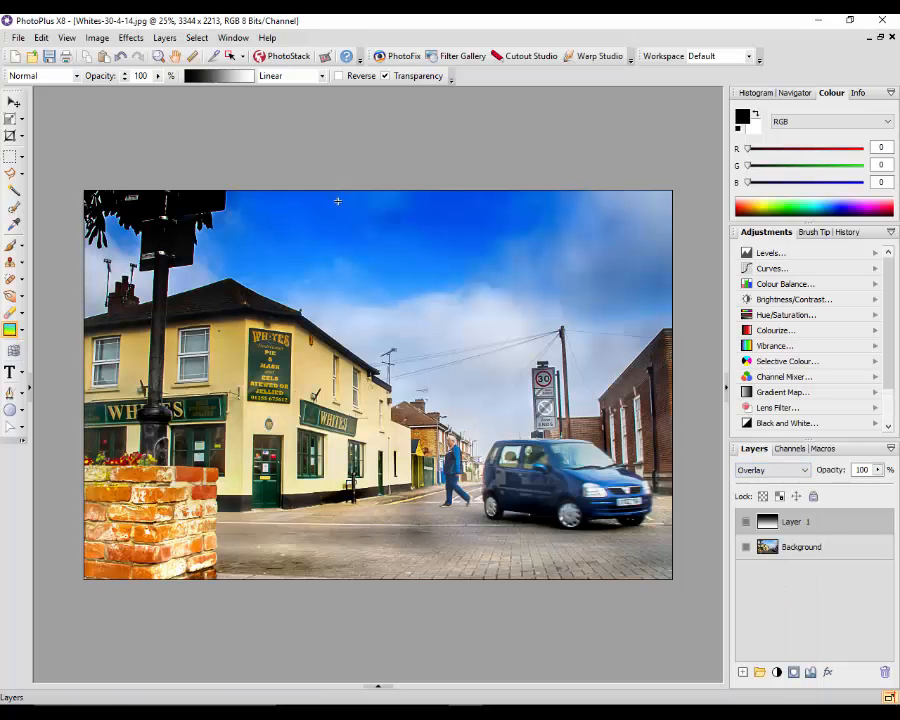
# Toggle the gradient layer's visibility repeatedly to compare the photo with and without the overlay effect
pyautogui.click(746, 521)
pyautogui.click(747, 522)
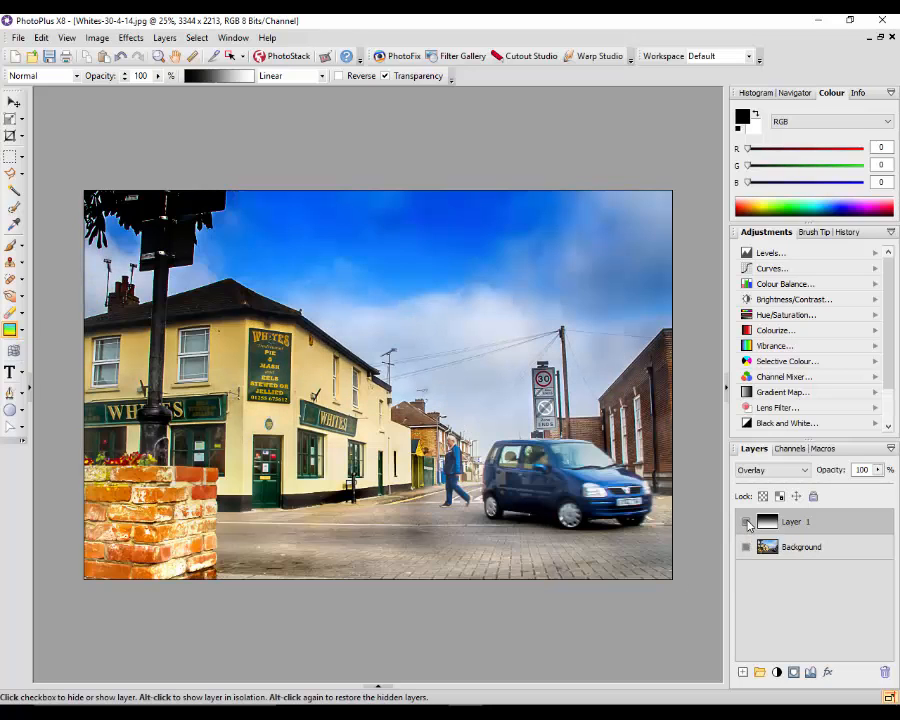
pyautogui.click(747, 522)
pyautogui.click(747, 522)
pyautogui.click(747, 522)
pyautogui.click(747, 522)
pyautogui.click(747, 522)
pyautogui.click(747, 522)
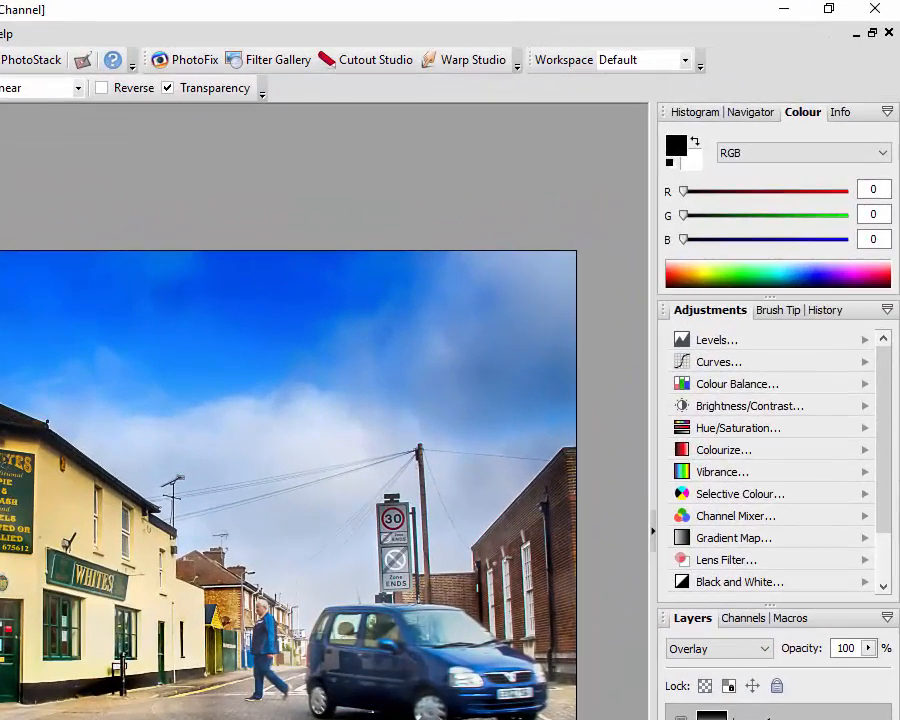
# Change the Gradient Fill tool's gradient to the red, blue and yellow preset
pyautogui.click(160, 78)
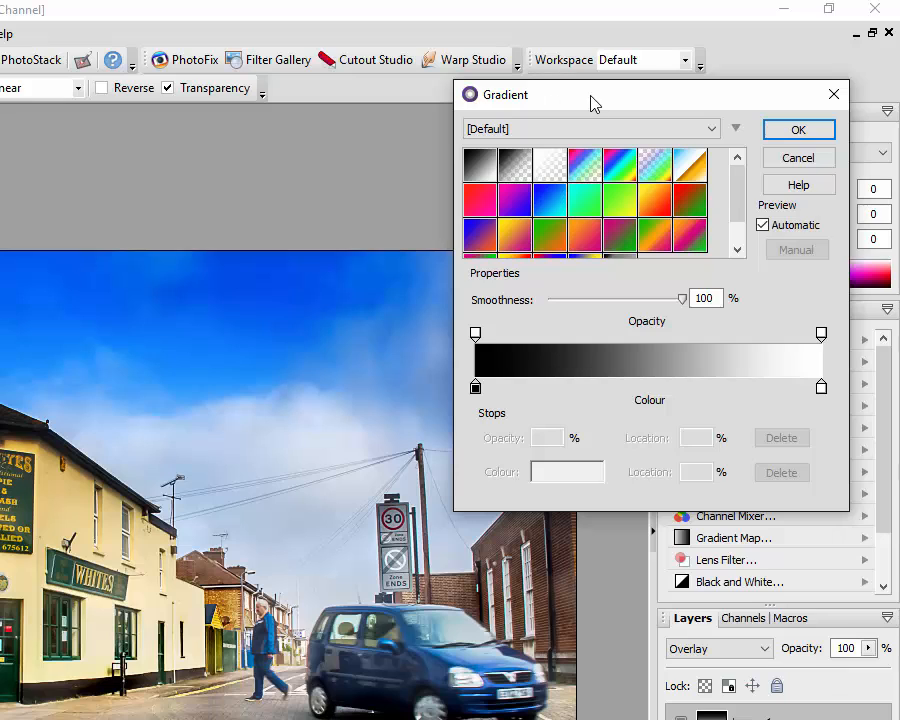
pyautogui.moveTo(596, 102); pyautogui.dragTo(647, 91)
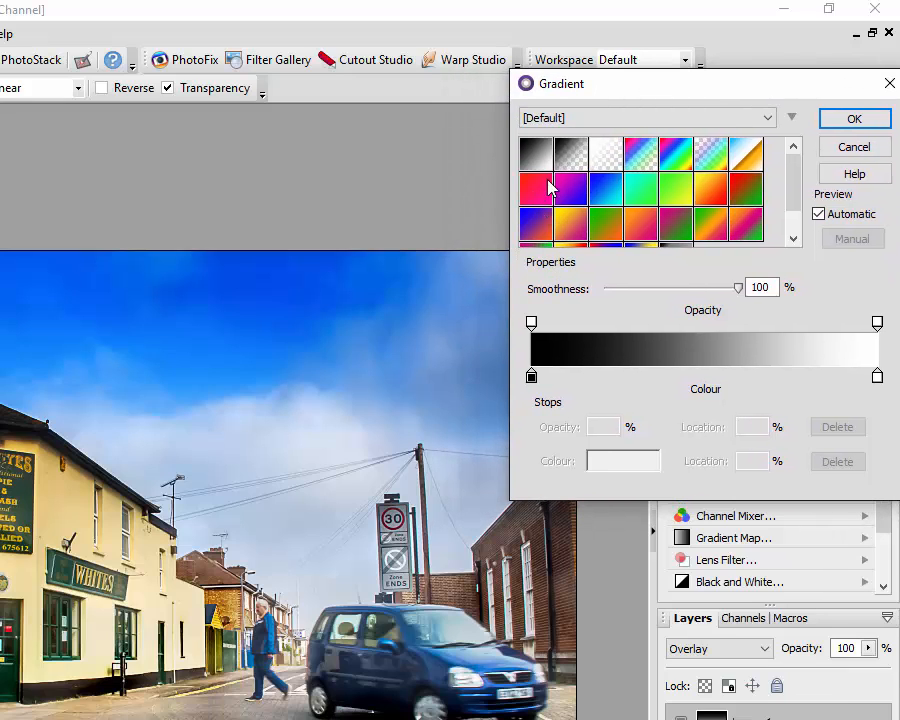
pyautogui.click(638, 231)
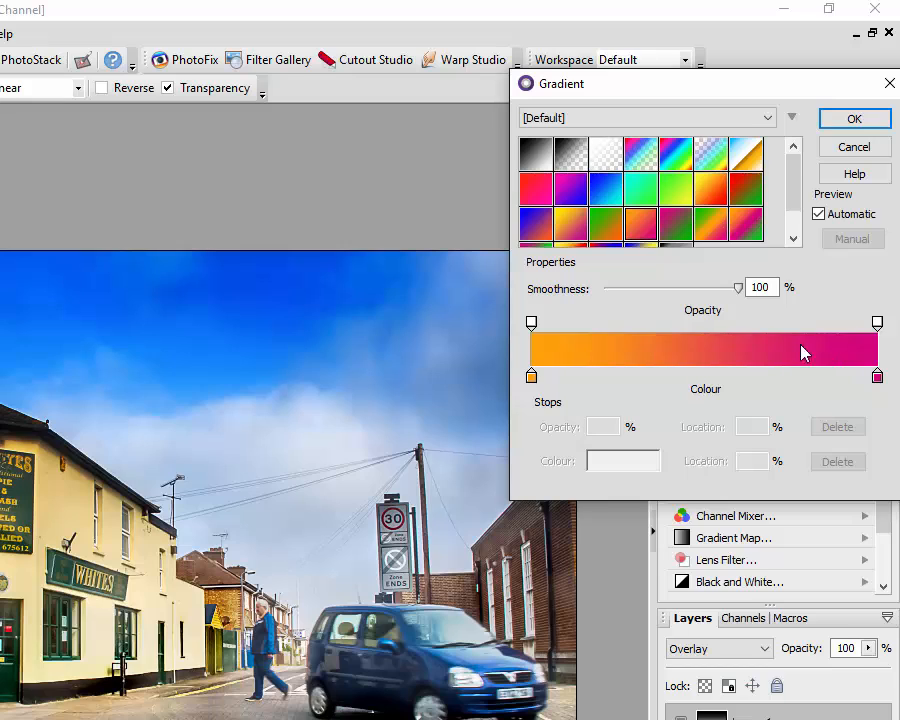
pyautogui.moveTo(793, 175); pyautogui.dragTo(793, 200)
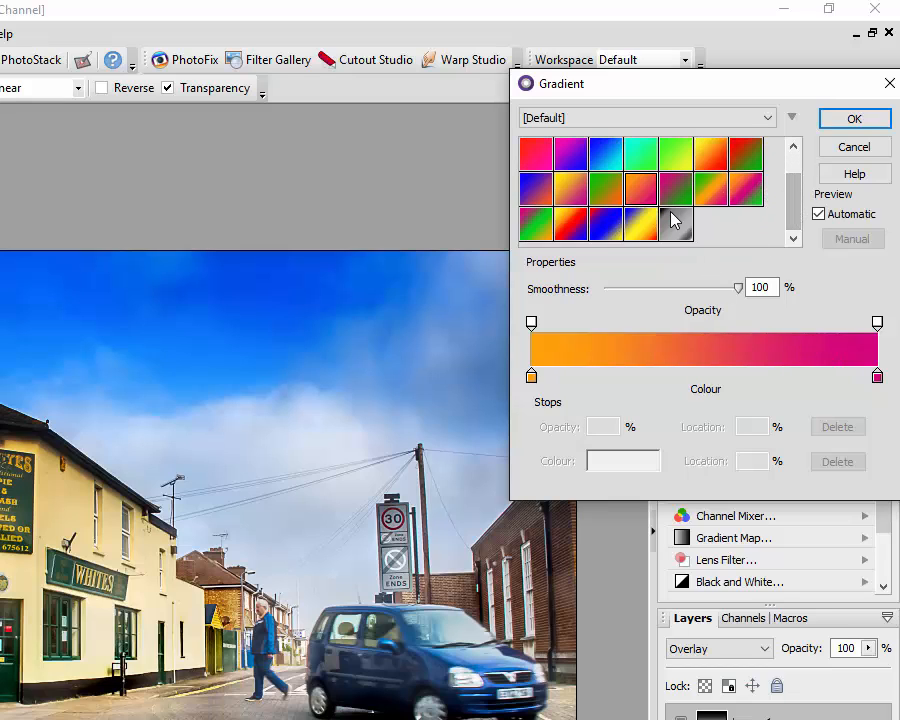
pyautogui.click(604, 196)
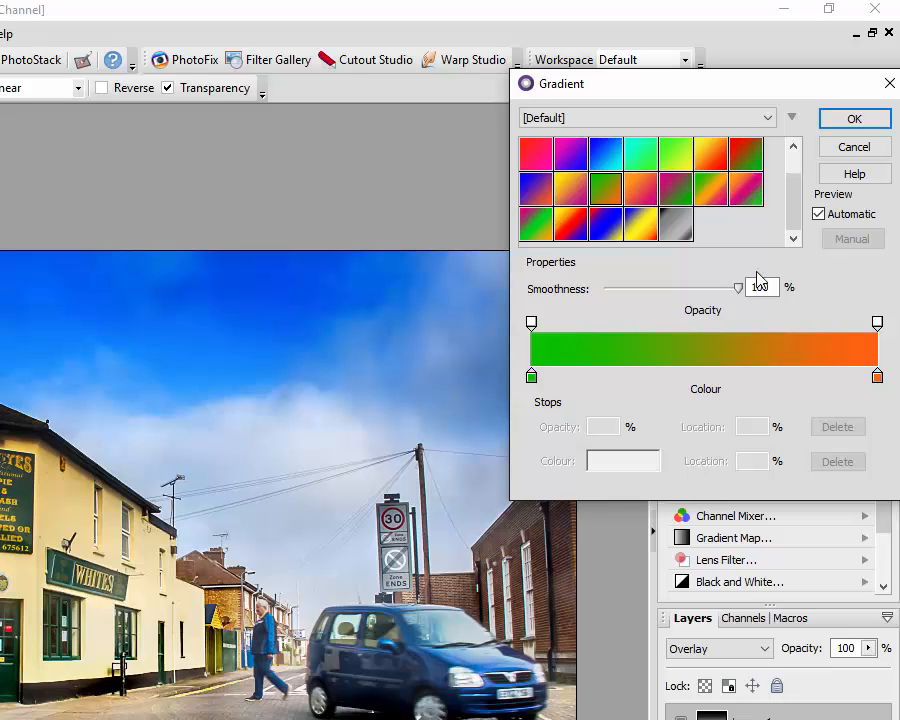
pyautogui.click(605, 233)
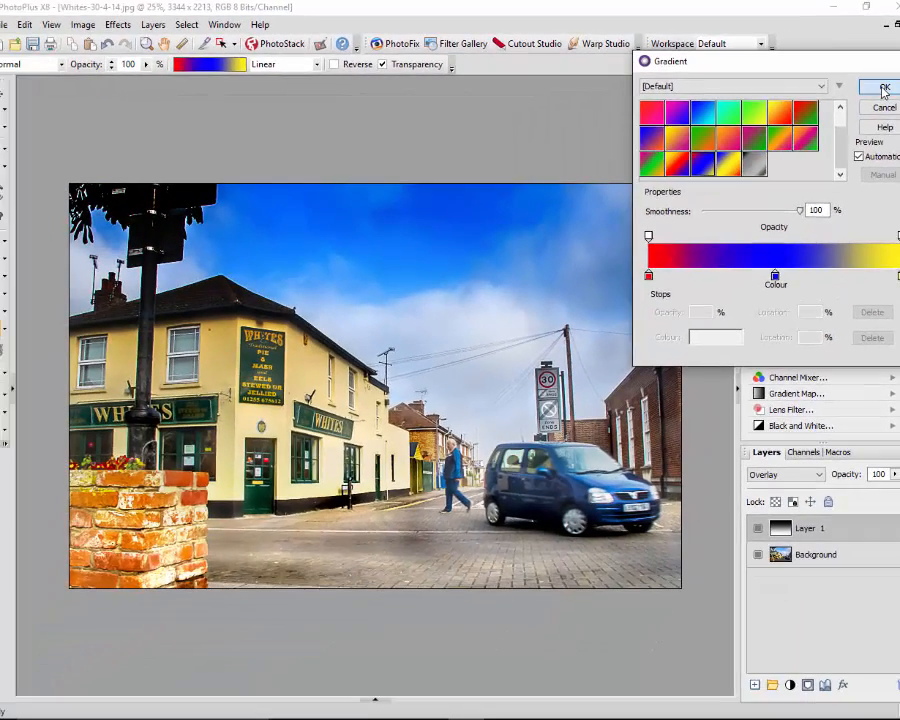
pyautogui.click(884, 90)
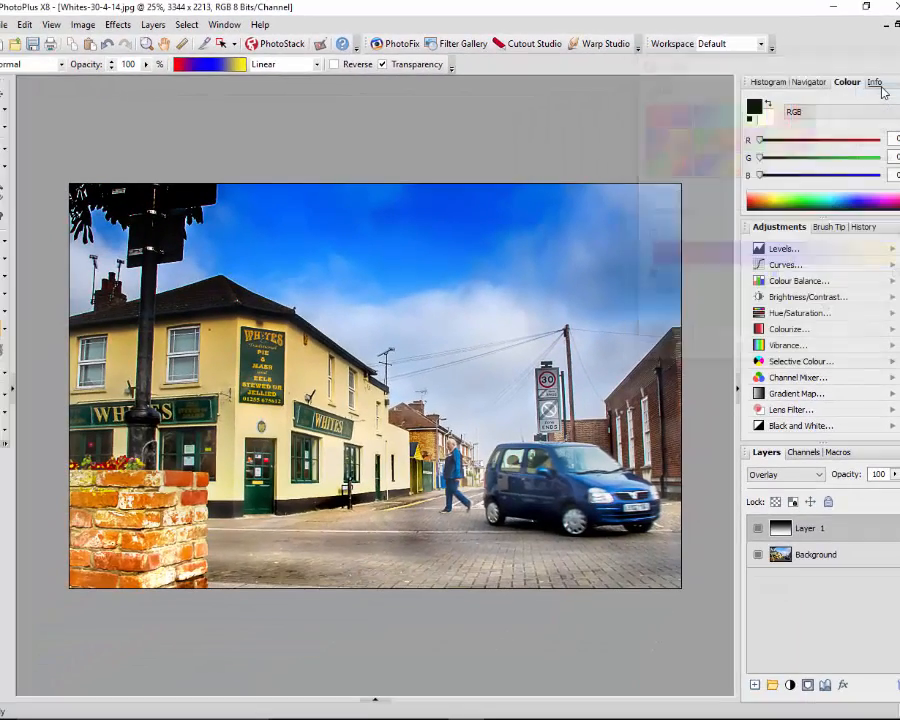
# With Layer 1 hidden, fill a new layer top to bottom with the red-blue-yellow gradient and blend it as Soft Light
pyautogui.click(757, 528)
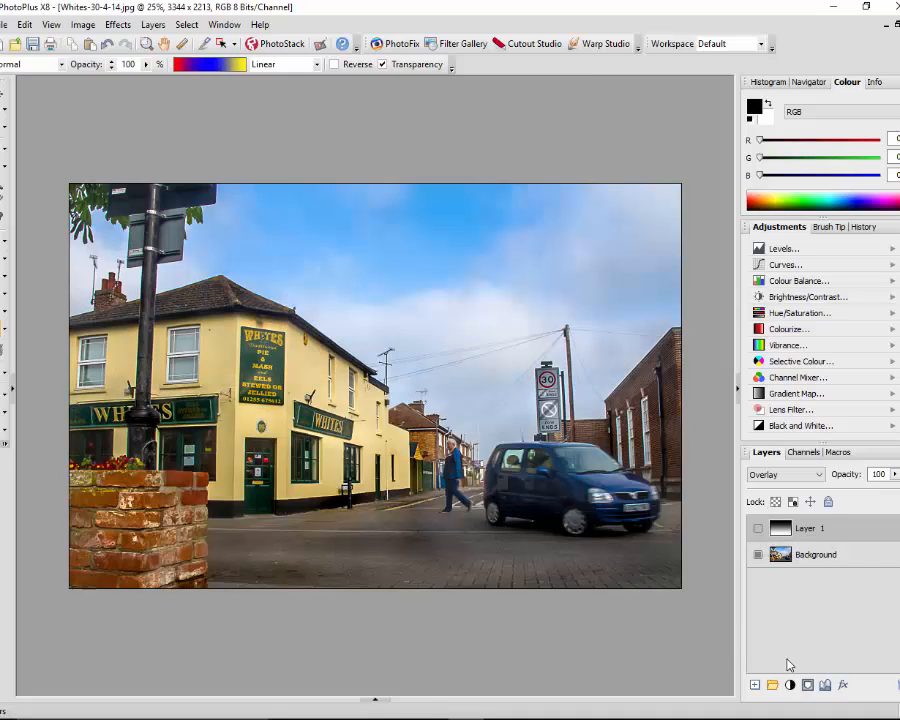
pyautogui.click(755, 685)
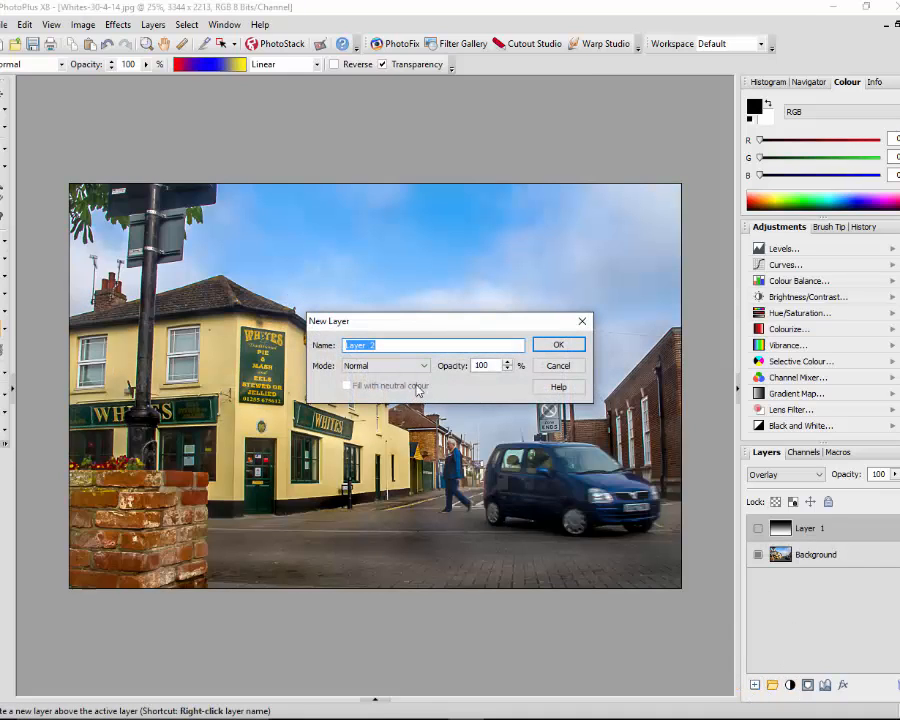
pyautogui.press('Return')
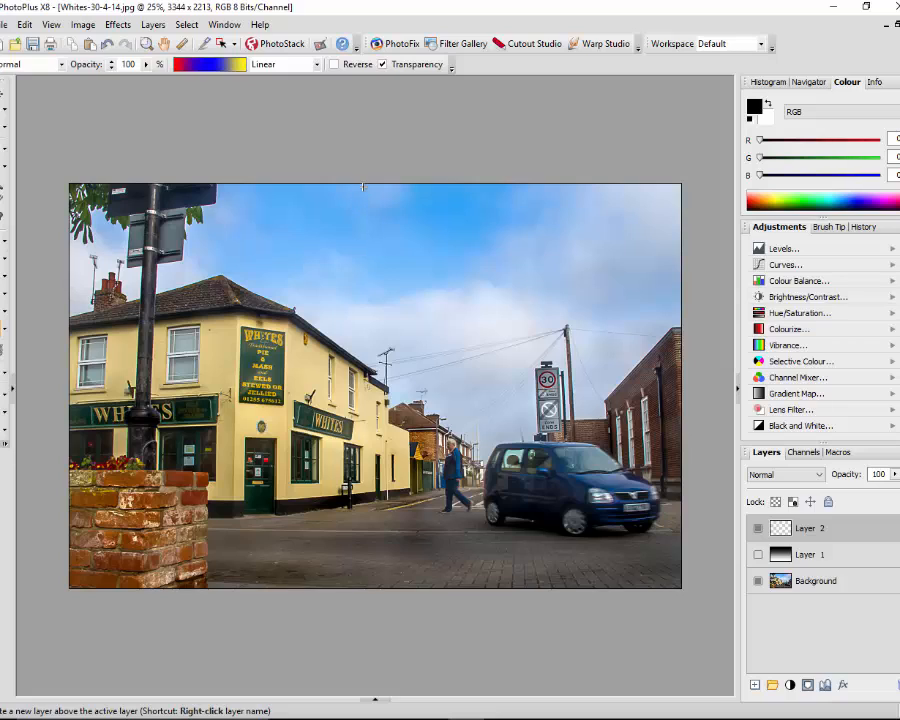
pyautogui.moveTo(363, 185); pyautogui.dragTo(368, 583)
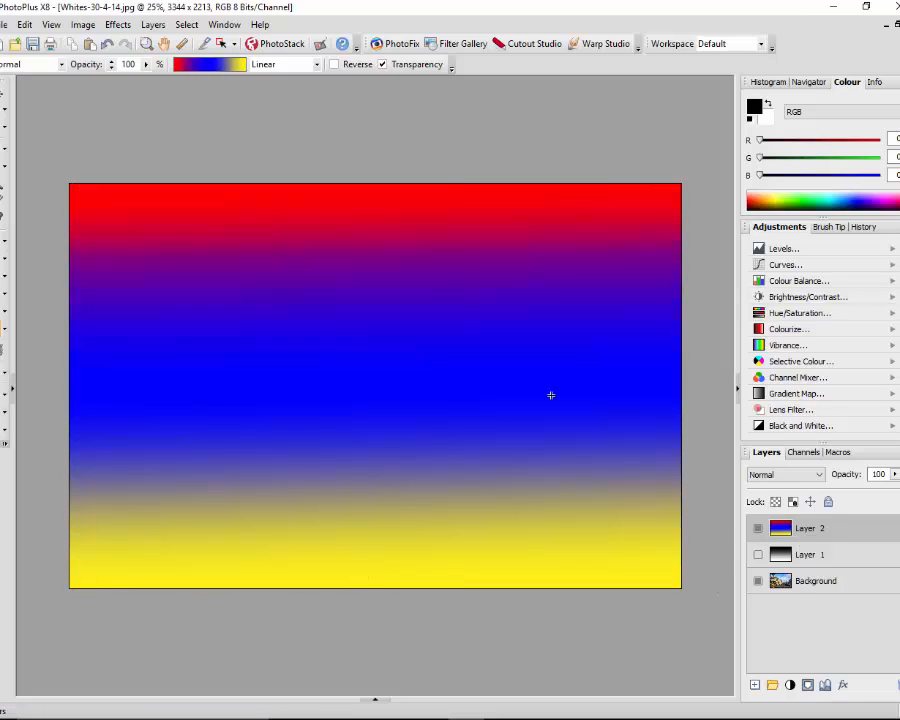
pyautogui.click(822, 477)
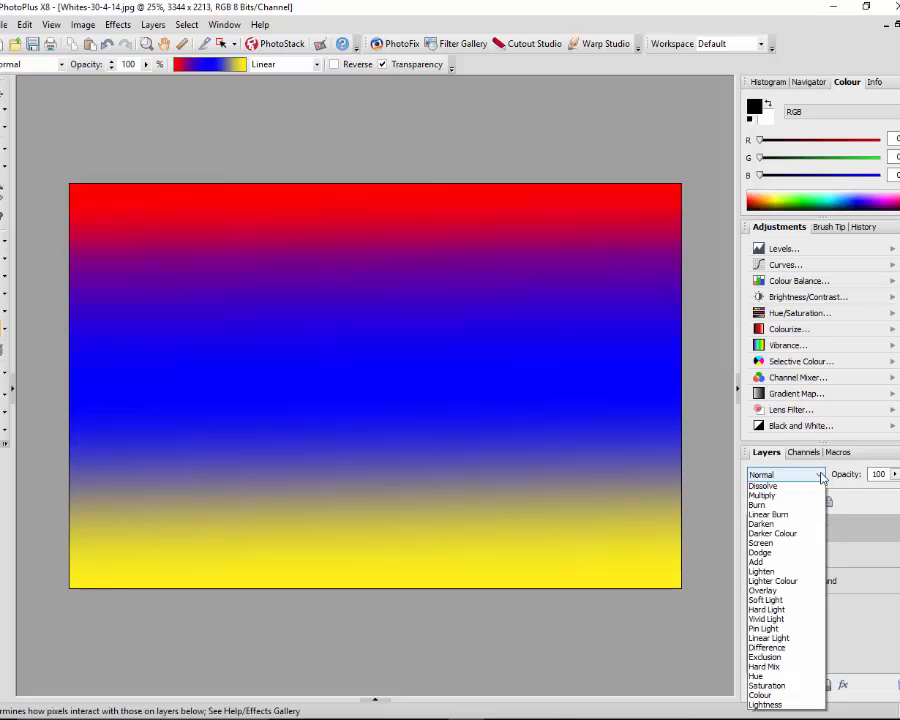
pyautogui.click(770, 602)
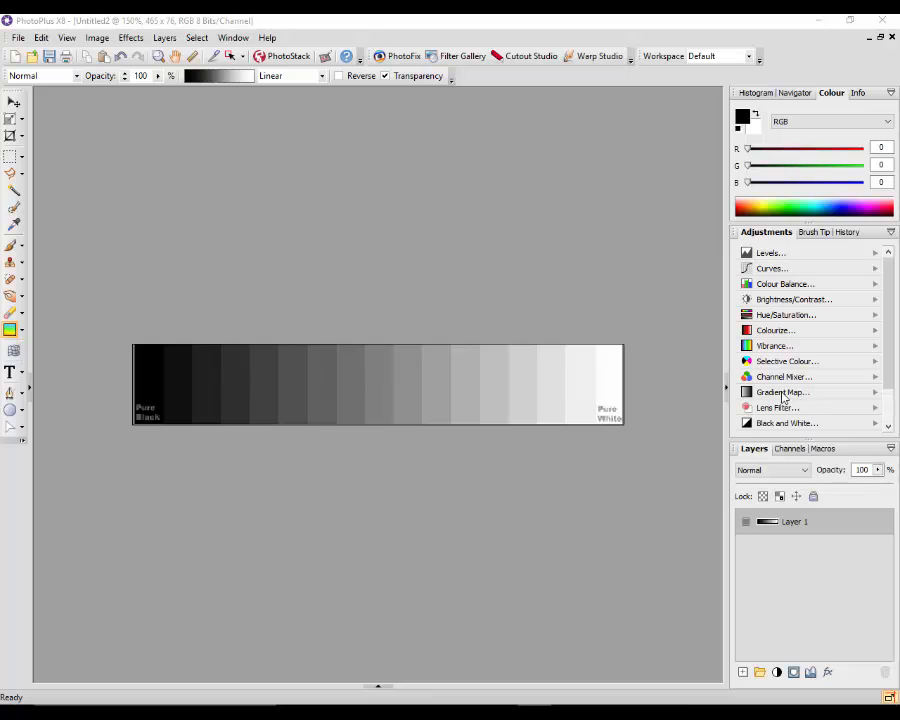
# Add a Gradient Map adjustment layer over the greyscale strip and compare the strip with the map hidden and shown
pyautogui.click(778, 673)
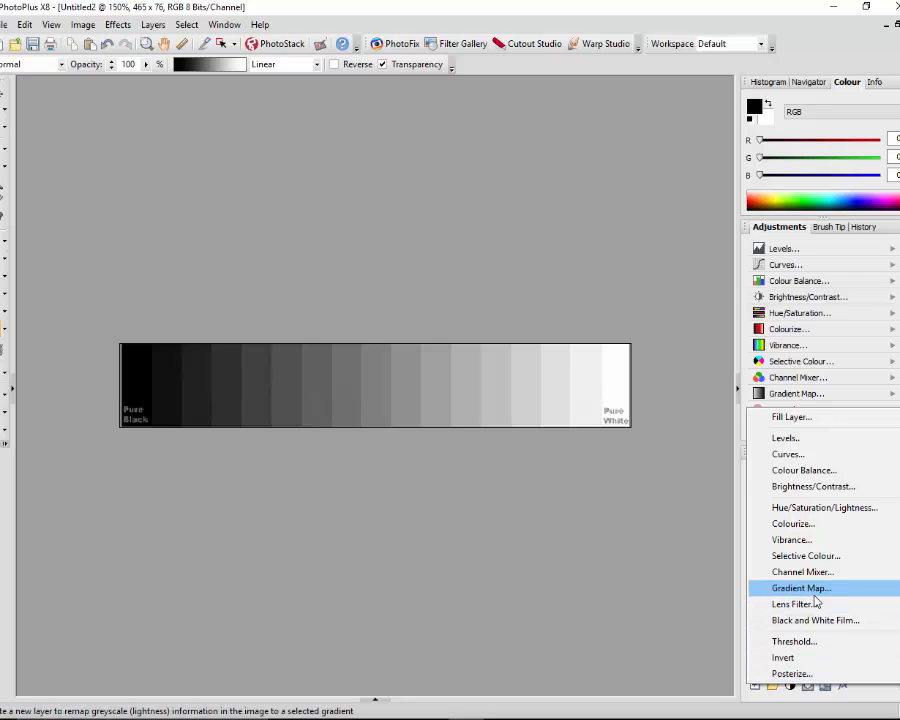
pyautogui.click(722, 640)
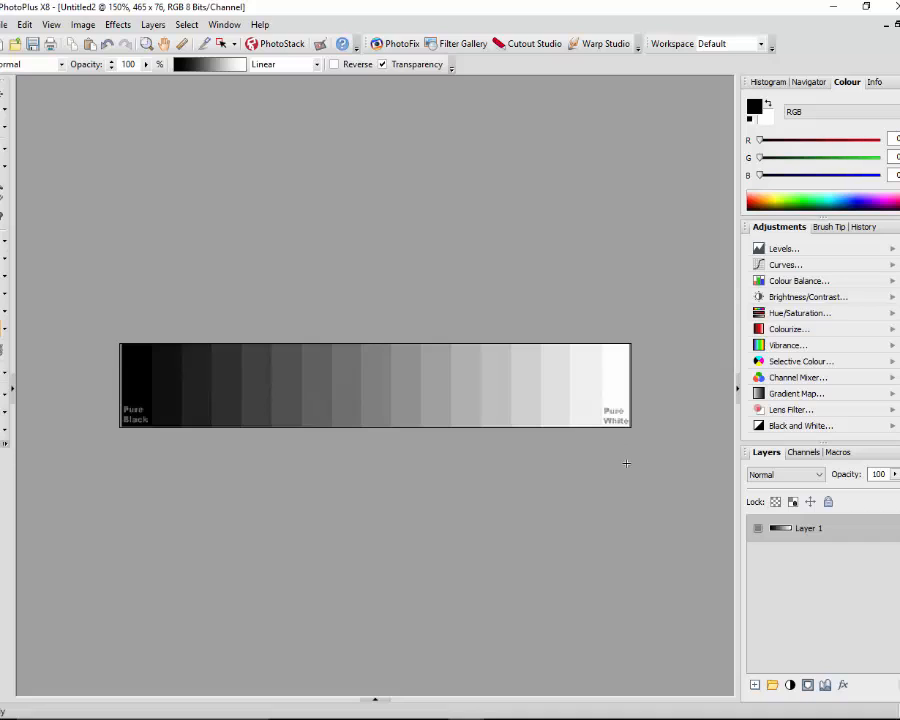
pyautogui.click(790, 685)
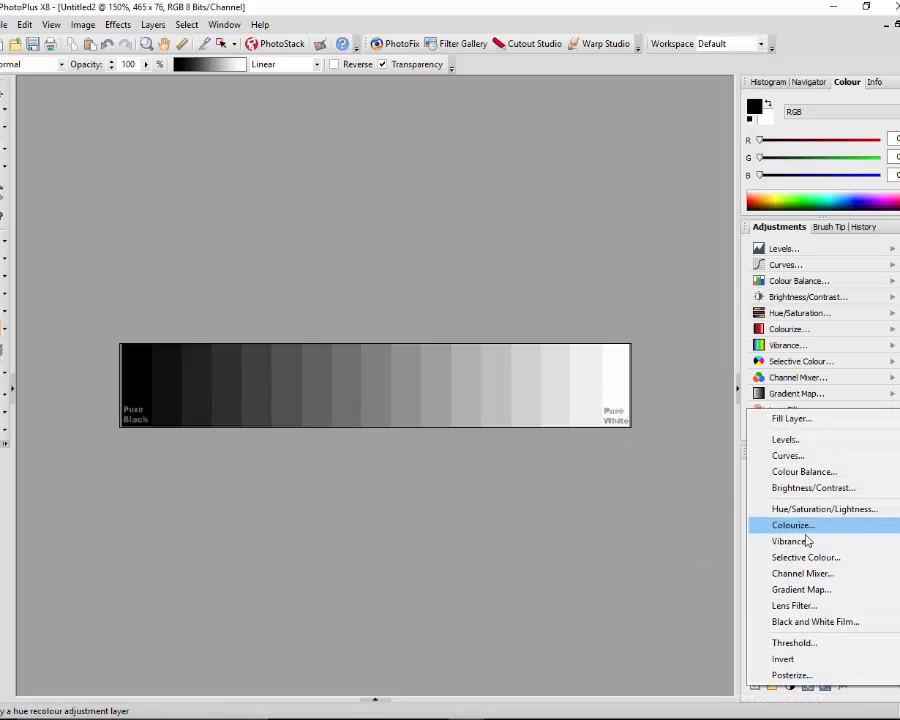
pyautogui.click(795, 592)
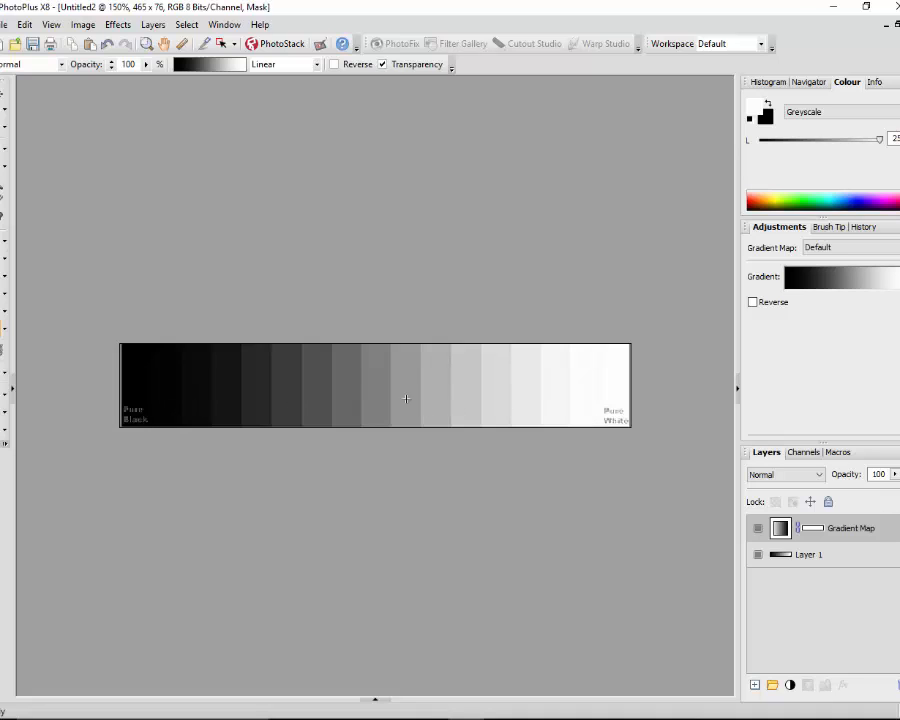
pyautogui.click(758, 529)
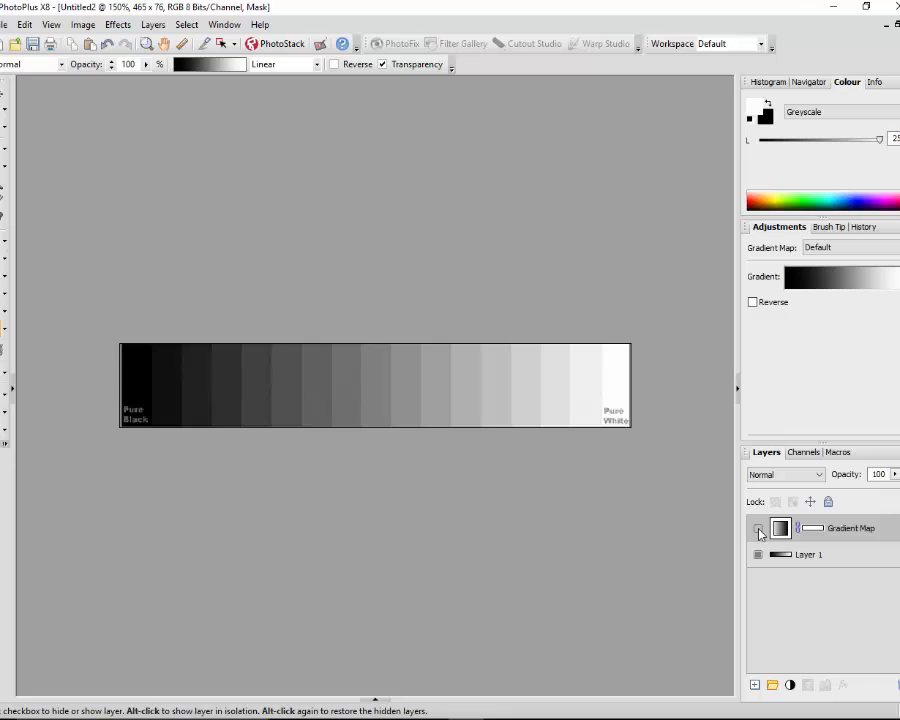
pyautogui.click(758, 529)
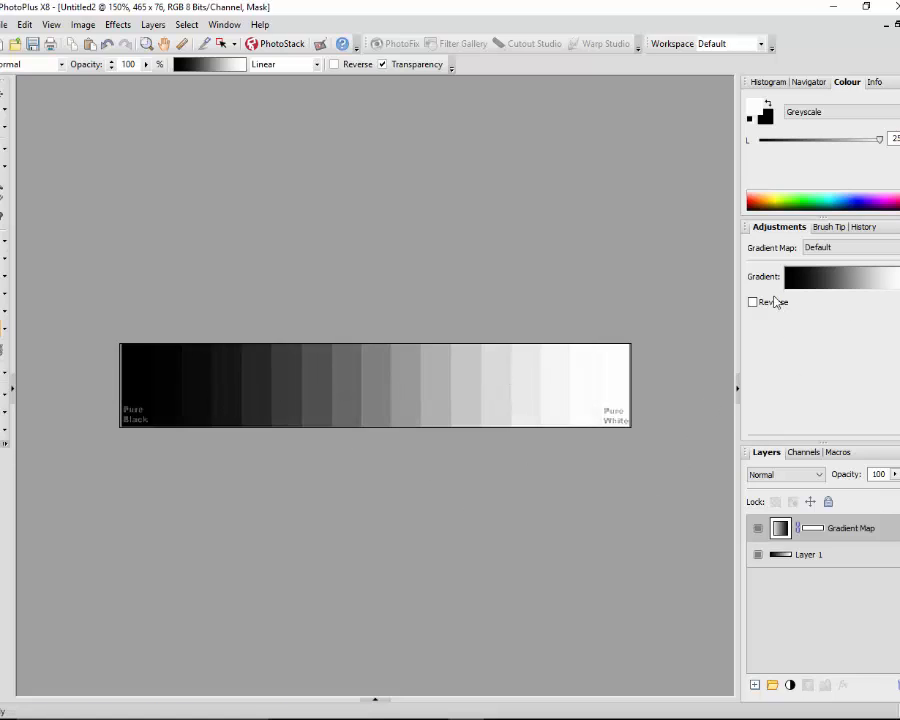
# Try several colour presets on the greyscale strip's gradient map, including orange-magenta, rainbow, blue-cyan and blue-orange, and discard the changes
pyautogui.click(837, 285)
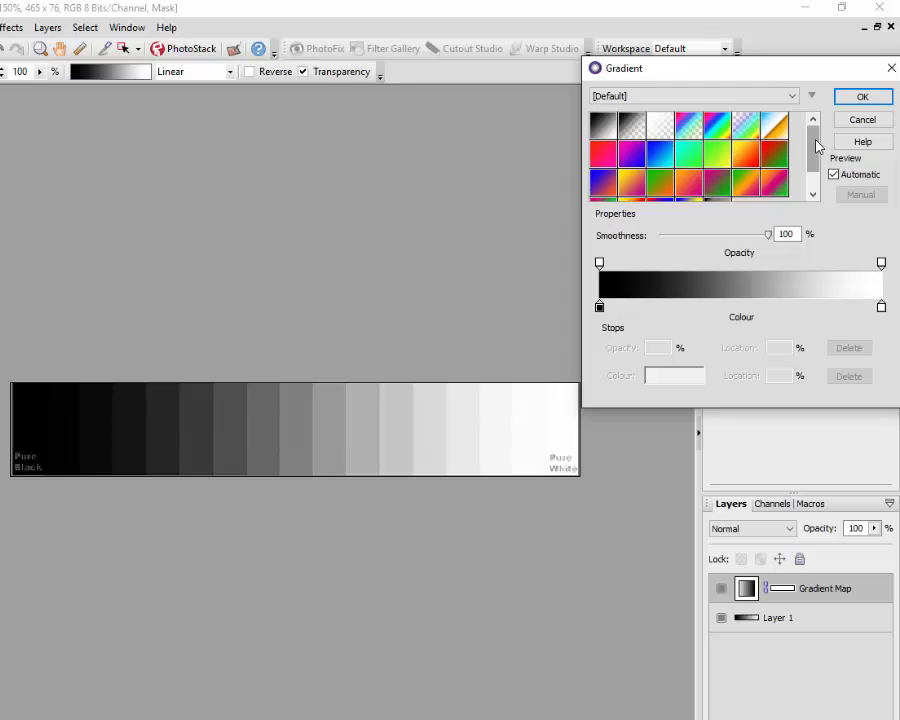
pyautogui.moveTo(817, 148); pyautogui.dragTo(821, 157)
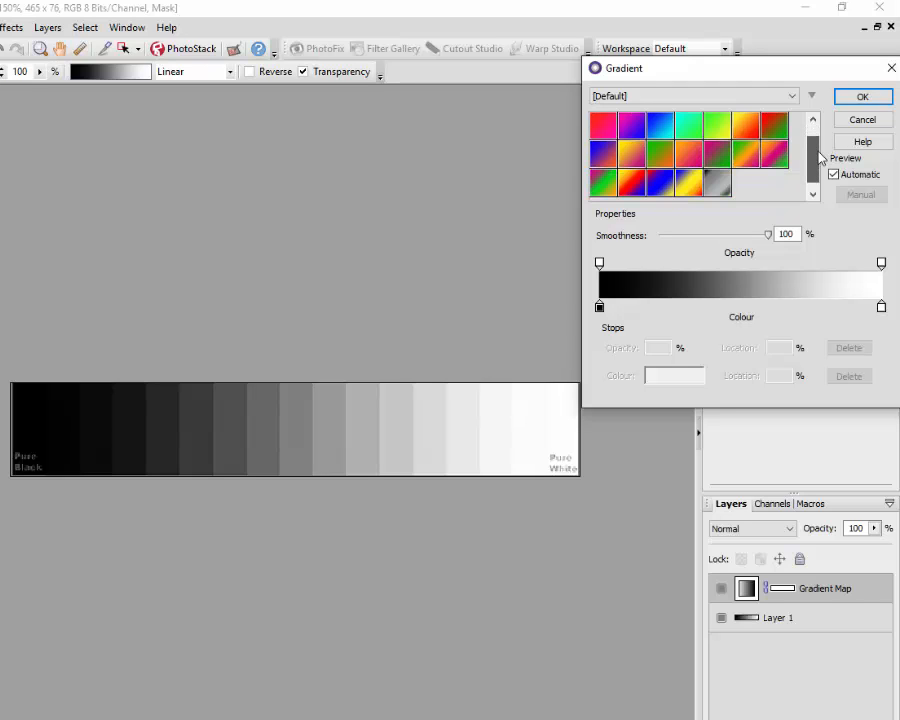
pyautogui.click(689, 155)
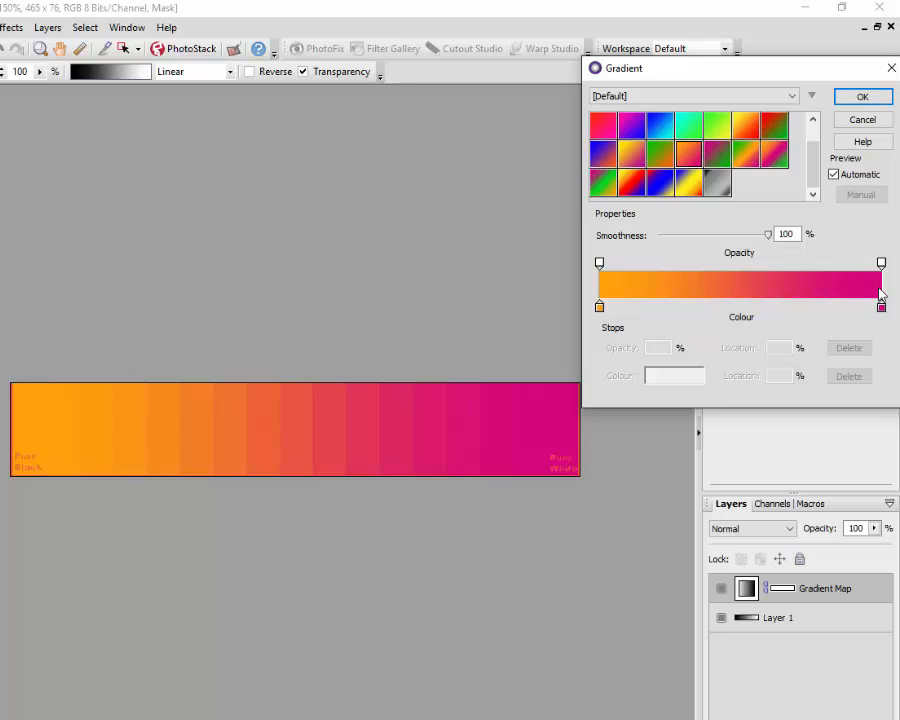
pyautogui.click(749, 161)
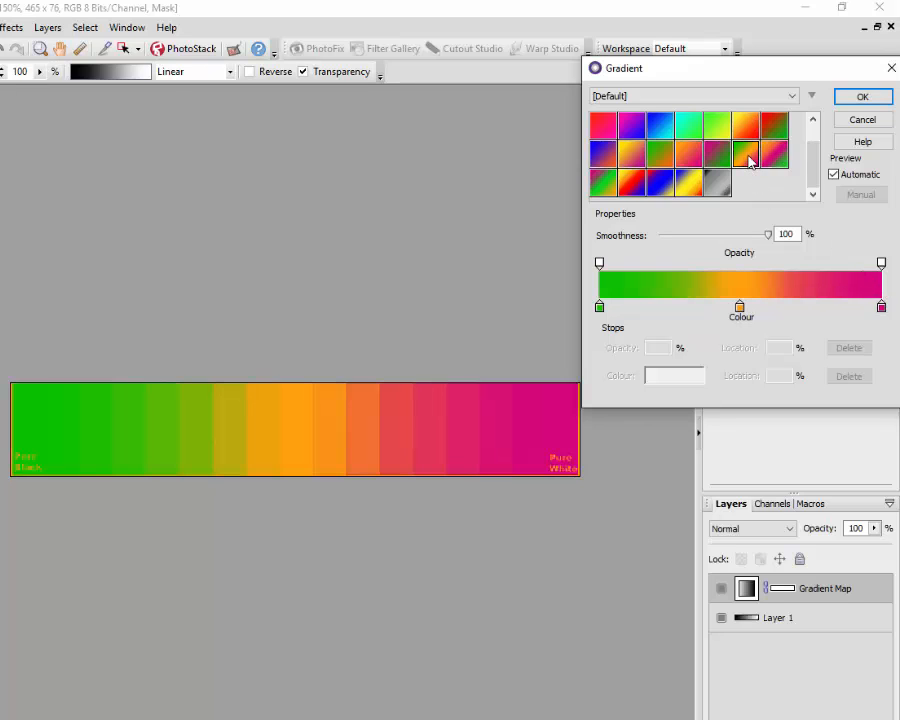
pyautogui.moveTo(810, 166); pyautogui.dragTo(811, 145)
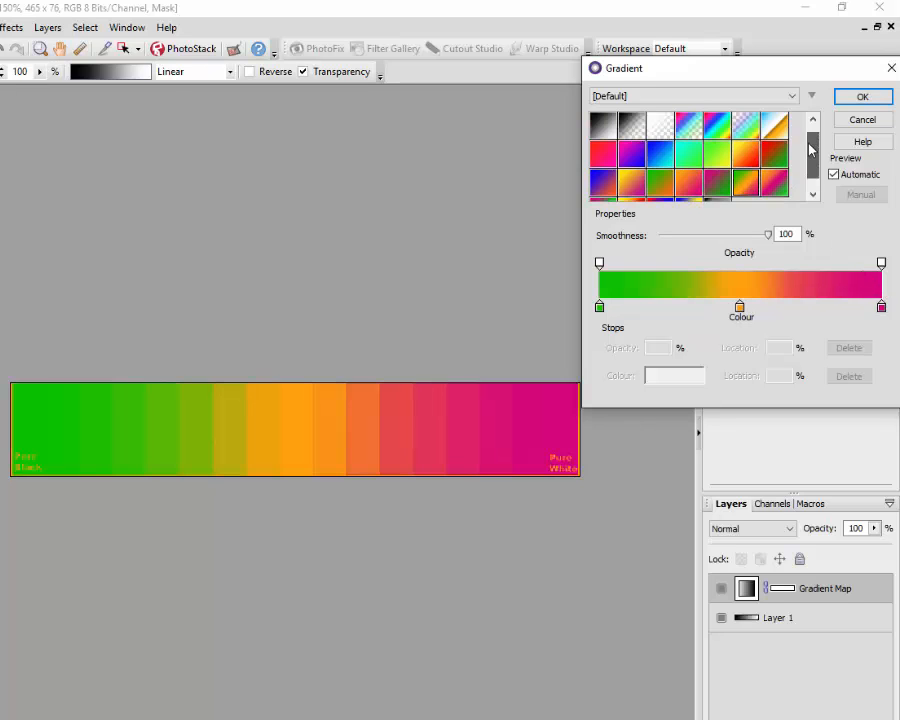
pyautogui.click(717, 125)
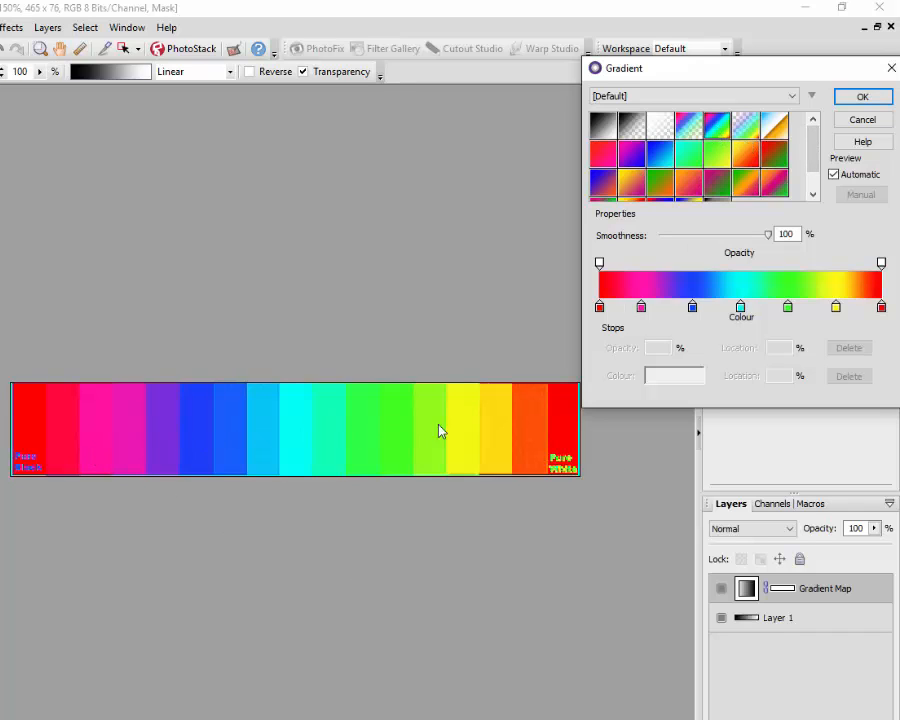
pyautogui.click(654, 157)
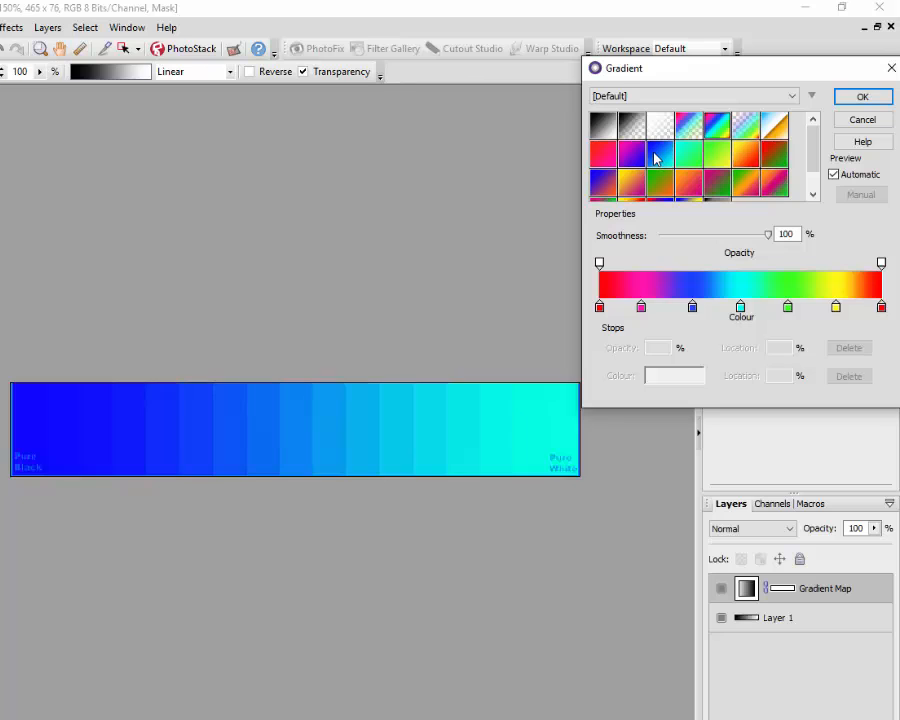
pyautogui.click(598, 156)
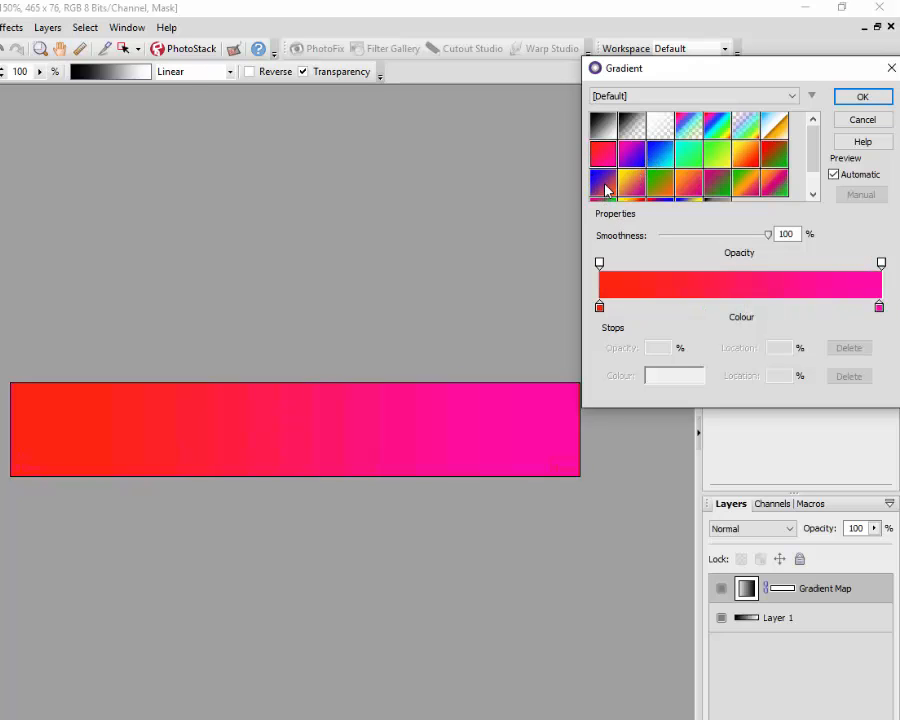
pyautogui.click(603, 185)
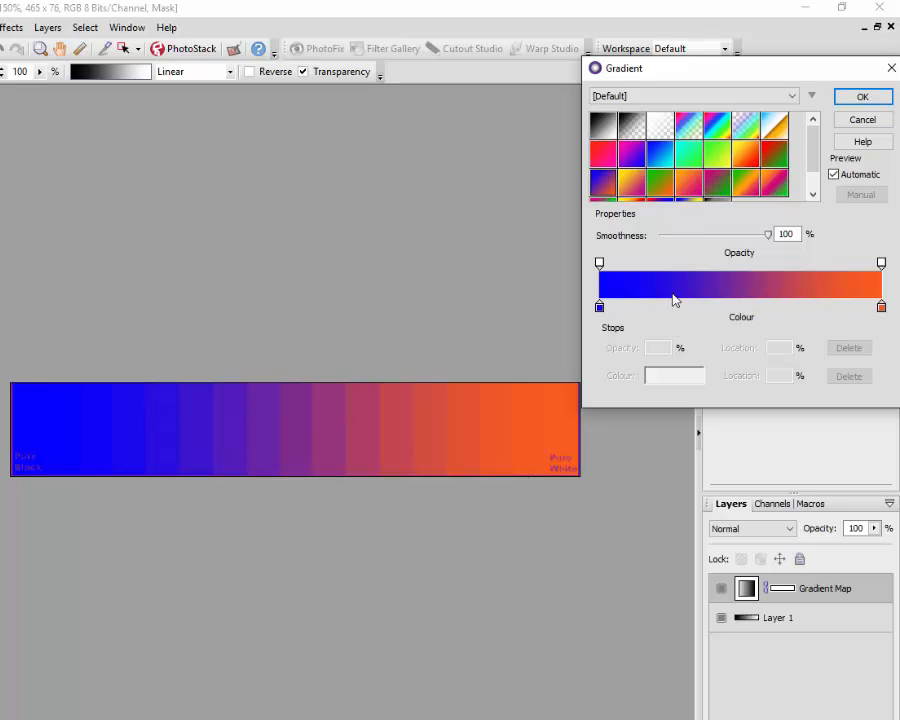
pyautogui.click(866, 121)
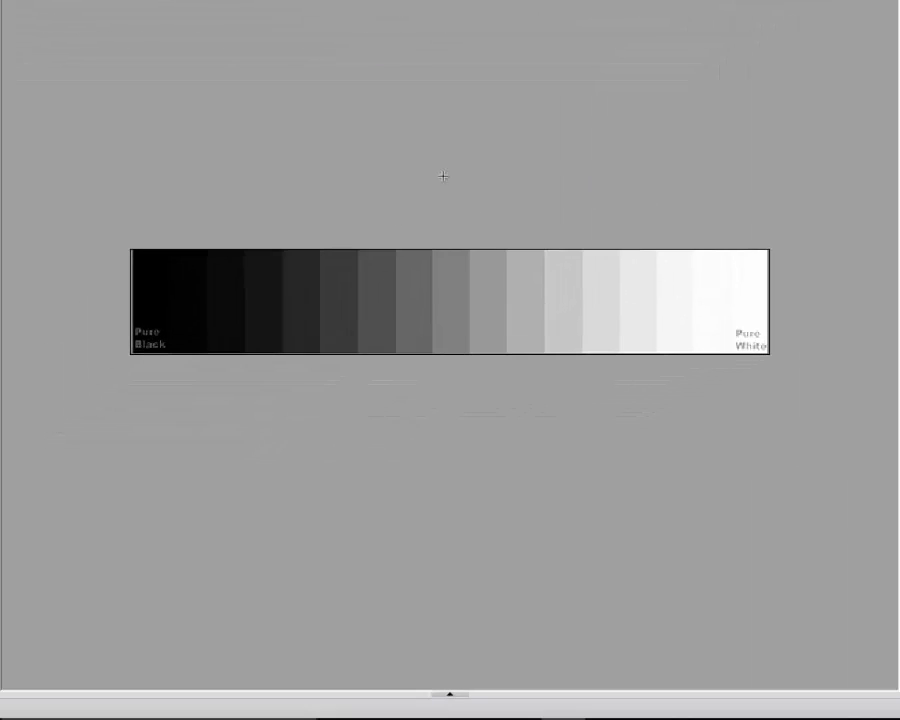
# Switch to the under-the-pier-13-3-2016.jpg photo and add a Gradient Map adjustment layer over it
pyautogui.click(454, 702)
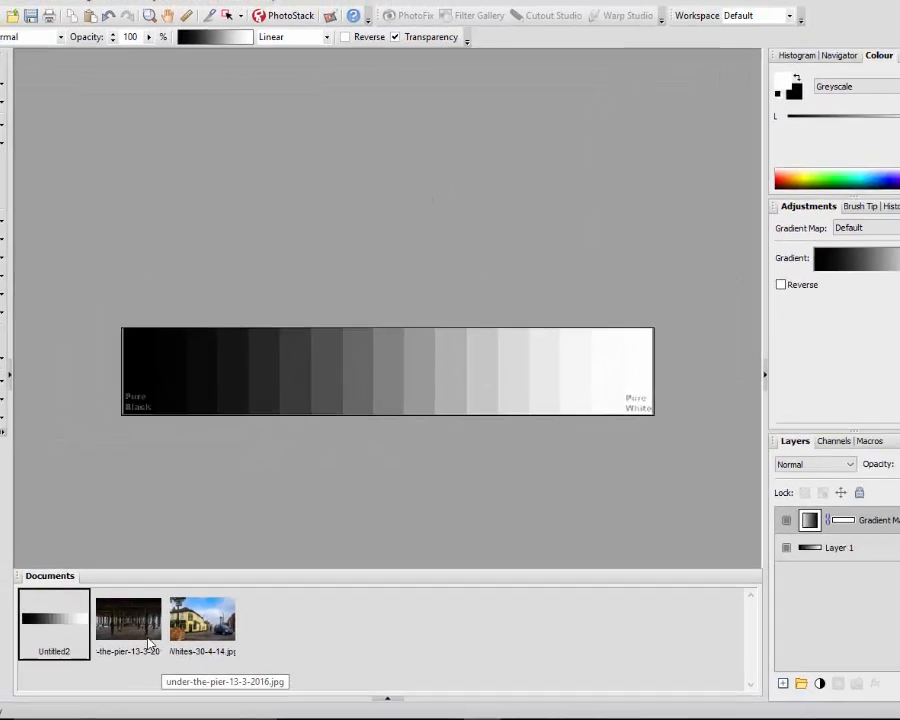
pyautogui.click(135, 620)
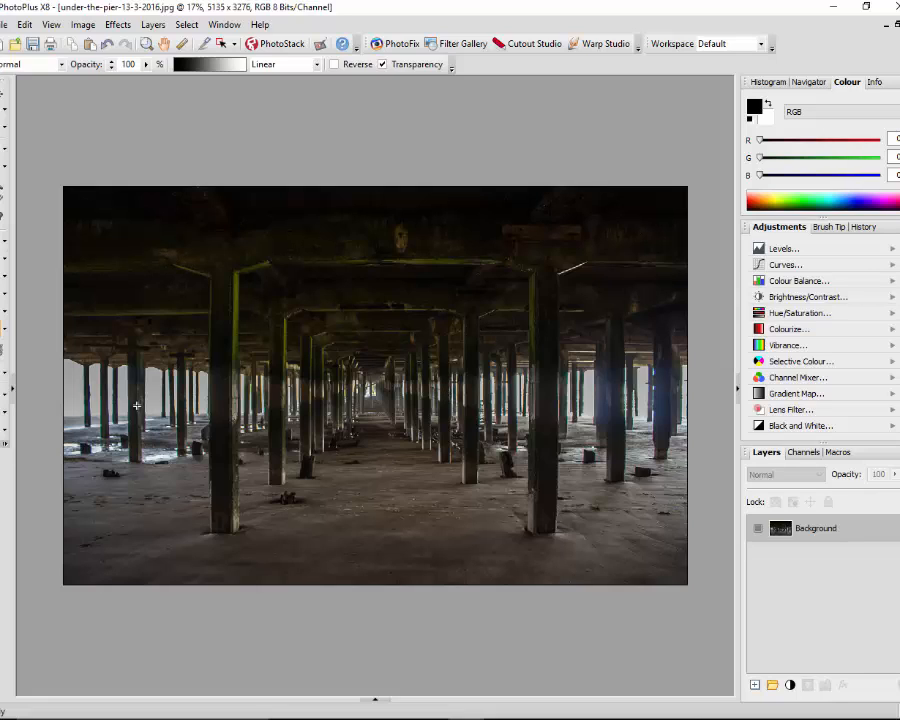
pyautogui.click(791, 686)
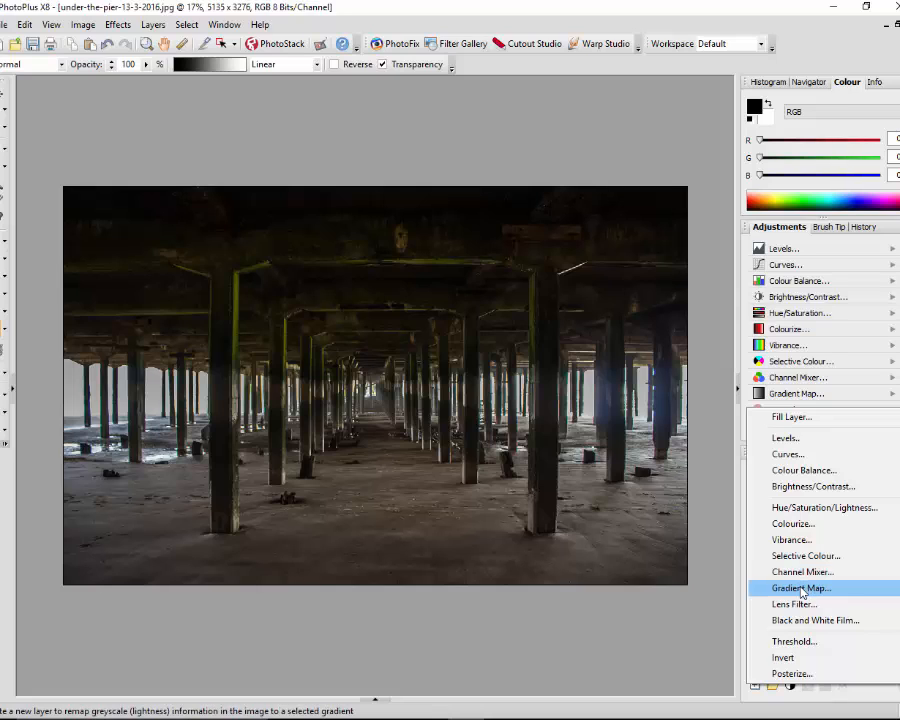
pyautogui.click(802, 589)
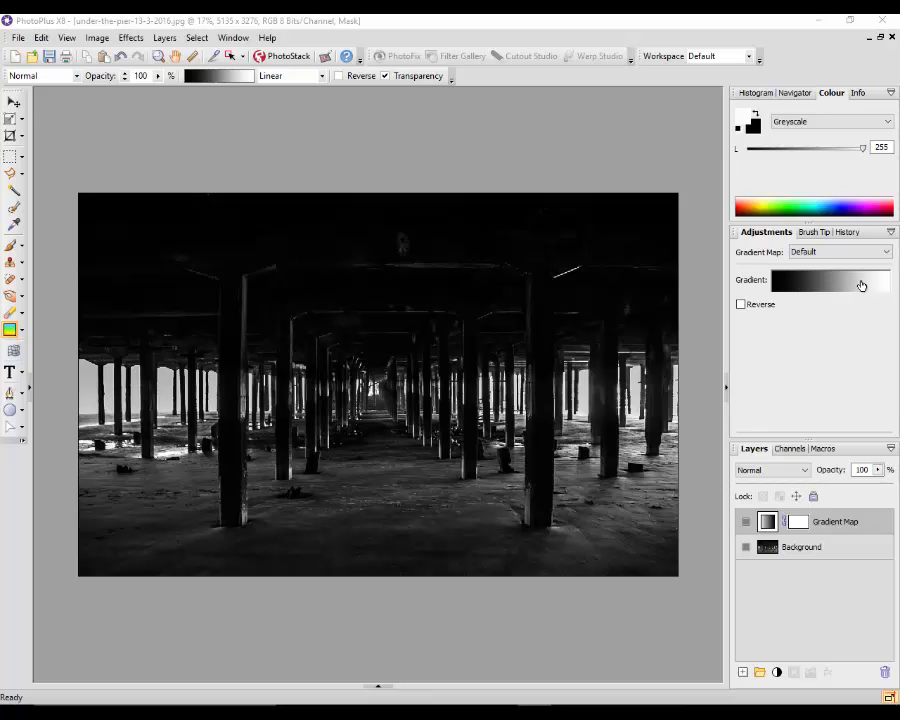
# Recolour the black stop of the pier photo's gradient map, trying different reds and settling on dark reddish brown #502B2B
pyautogui.click(822, 284)
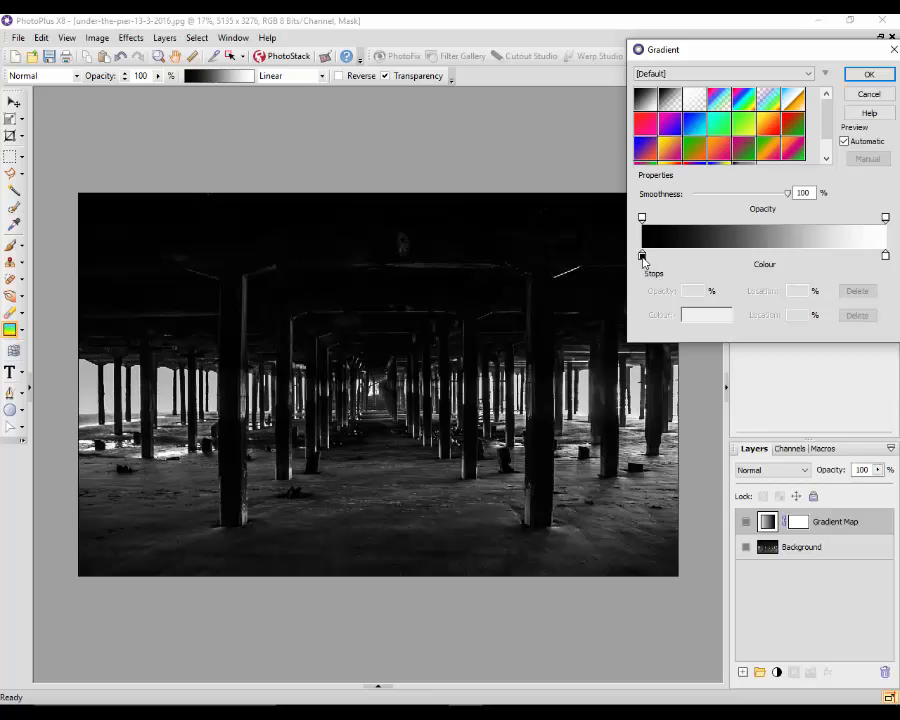
pyautogui.doubleClick(642, 256)
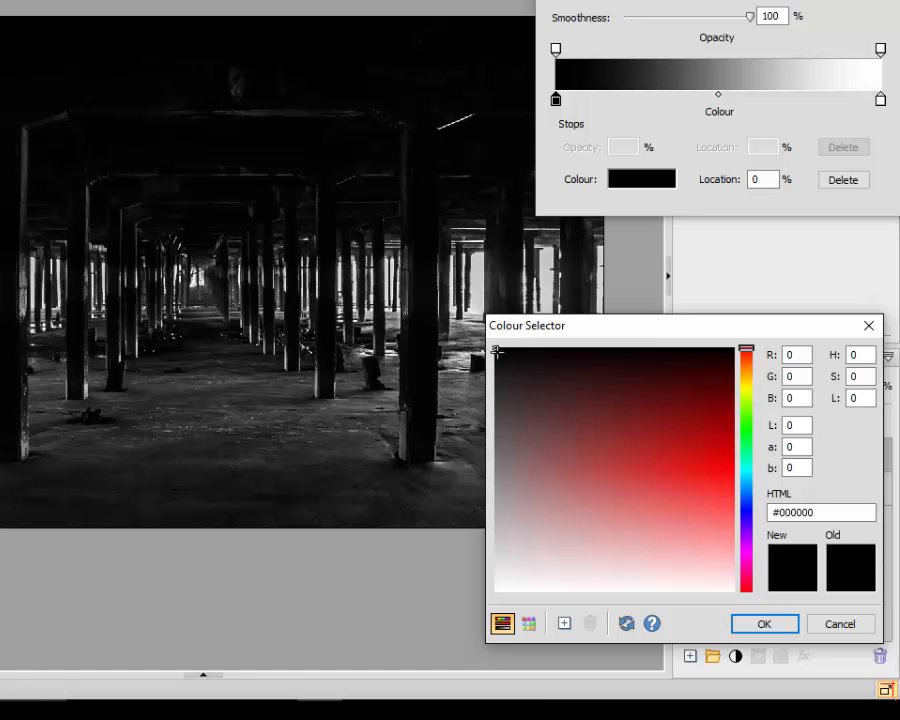
pyautogui.moveTo(497, 351)
pyautogui.mouseDown()
pyautogui.moveTo(498, 590)
pyautogui.moveTo(497, 349)
pyautogui.mouseUp()
pyautogui.moveTo(525, 350); pyautogui.dragTo(731, 349)
pyautogui.moveTo(726, 352)
pyautogui.mouseDown()
pyautogui.moveTo(735, 348)
pyautogui.moveTo(733, 580)
pyautogui.moveTo(735, 426)
pyautogui.moveTo(726, 375)
pyautogui.mouseUp()
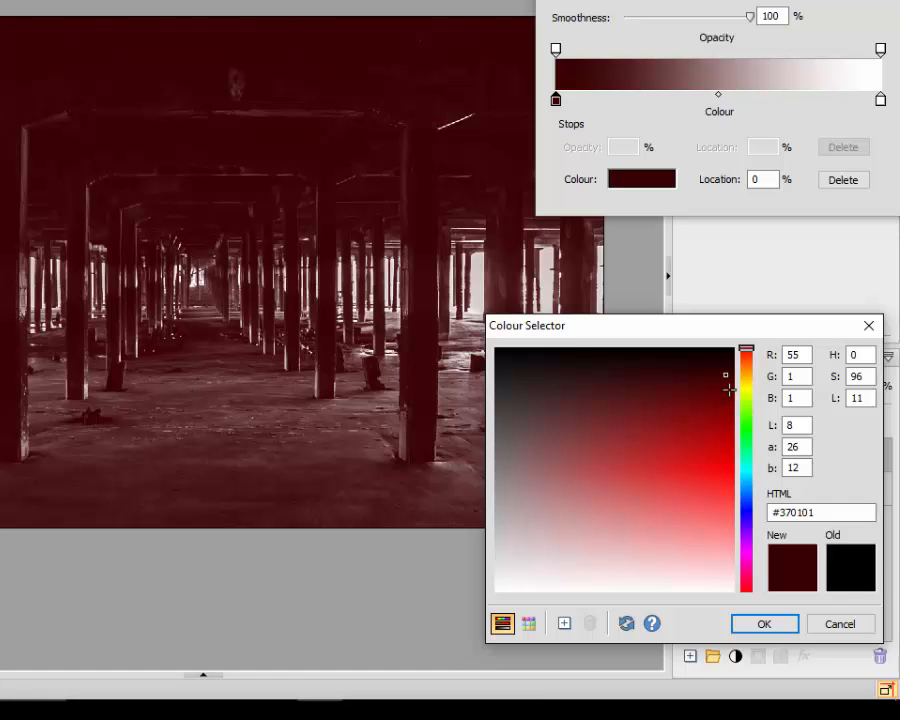
pyautogui.moveTo(726, 376); pyautogui.dragTo(620, 464)
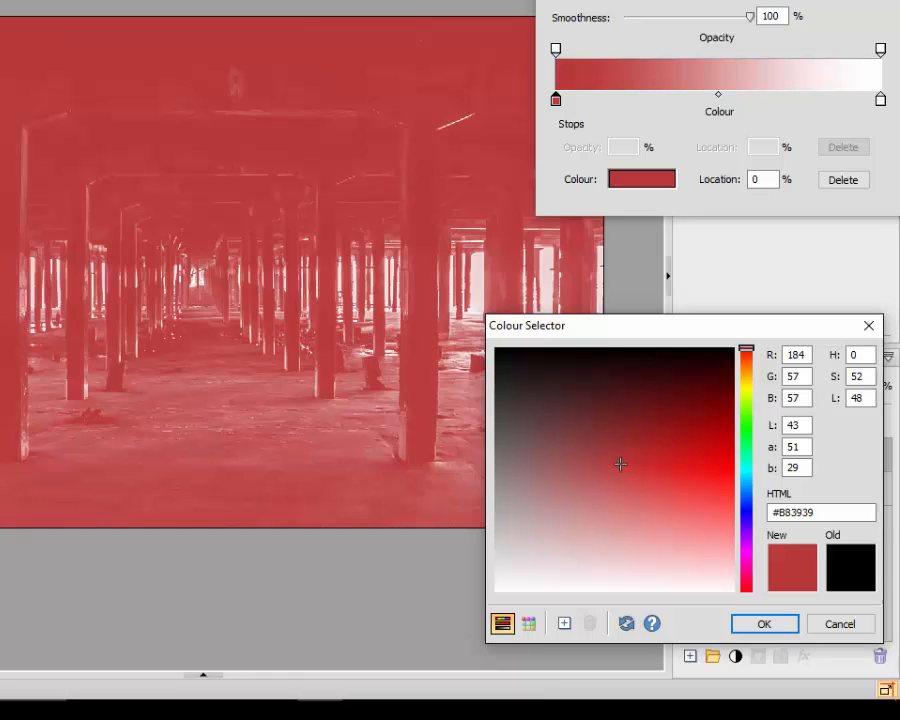
pyautogui.moveTo(620, 465)
pyautogui.mouseDown()
pyautogui.moveTo(617, 418)
pyautogui.moveTo(599, 400)
pyautogui.moveTo(560, 414)
pyautogui.moveTo(547, 455)
pyautogui.moveTo(550, 410)
pyautogui.moveTo(627, 392)
pyautogui.moveTo(698, 441)
pyautogui.moveTo(705, 498)
pyautogui.moveTo(673, 545)
pyautogui.moveTo(599, 555)
pyautogui.moveTo(548, 512)
pyautogui.moveTo(528, 416)
pyautogui.moveTo(534, 403)
pyautogui.mouseUp()
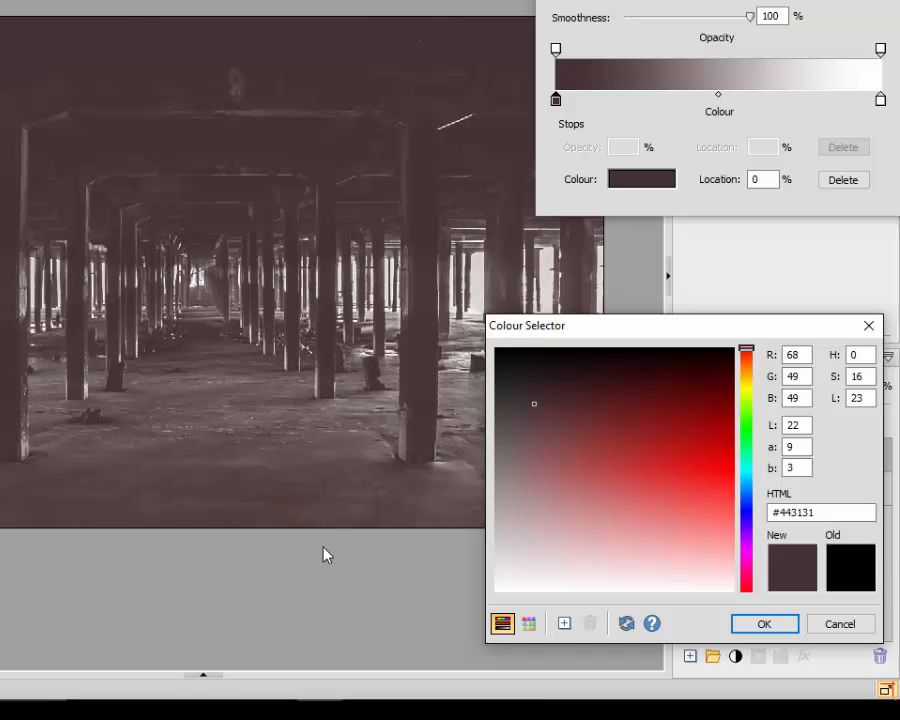
pyautogui.moveTo(534, 404)
pyautogui.mouseDown()
pyautogui.moveTo(510, 368)
pyautogui.moveTo(589, 368)
pyautogui.moveTo(599, 388)
pyautogui.moveTo(572, 386)
pyautogui.moveTo(637, 382)
pyautogui.moveTo(647, 398)
pyautogui.moveTo(633, 378)
pyautogui.moveTo(613, 378)
pyautogui.mouseUp()
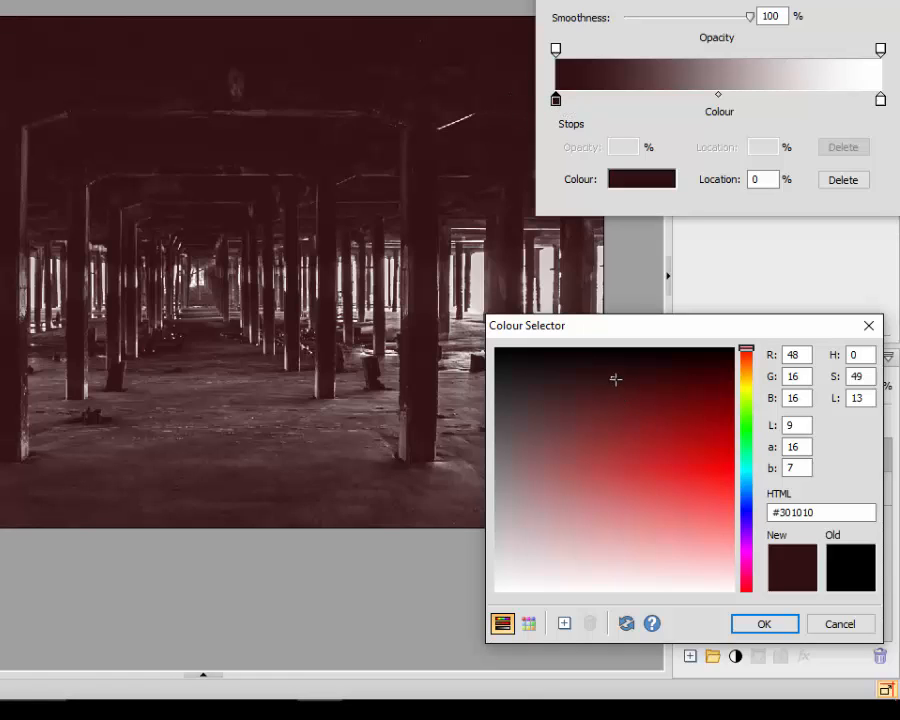
pyautogui.moveTo(615, 379)
pyautogui.mouseDown()
pyautogui.moveTo(520, 393)
pyautogui.moveTo(504, 418)
pyautogui.moveTo(526, 394)
pyautogui.moveTo(566, 406)
pyautogui.mouseUp()
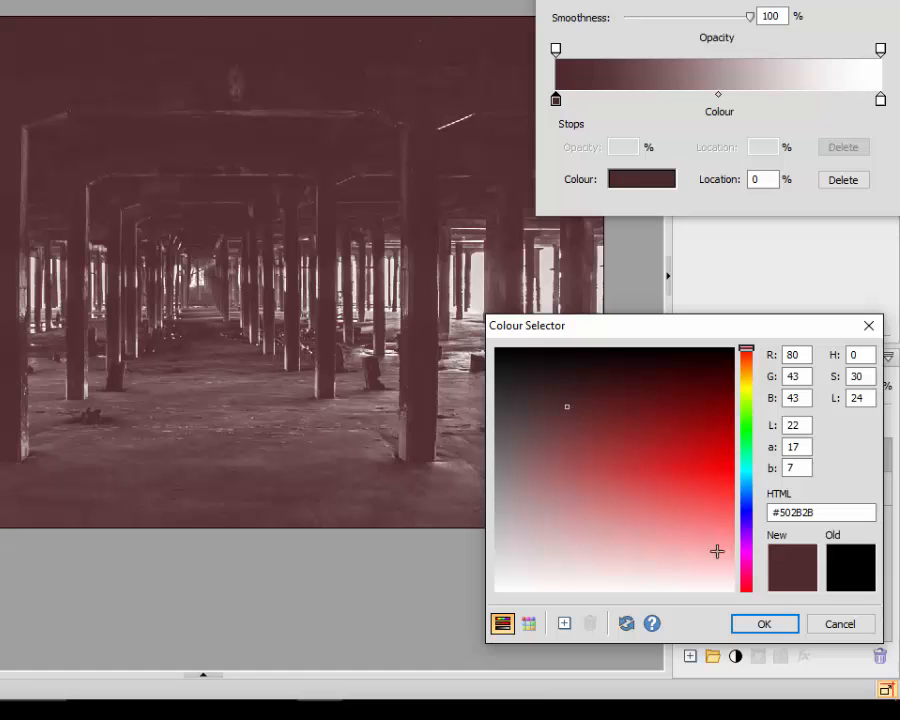
pyautogui.click(764, 624)
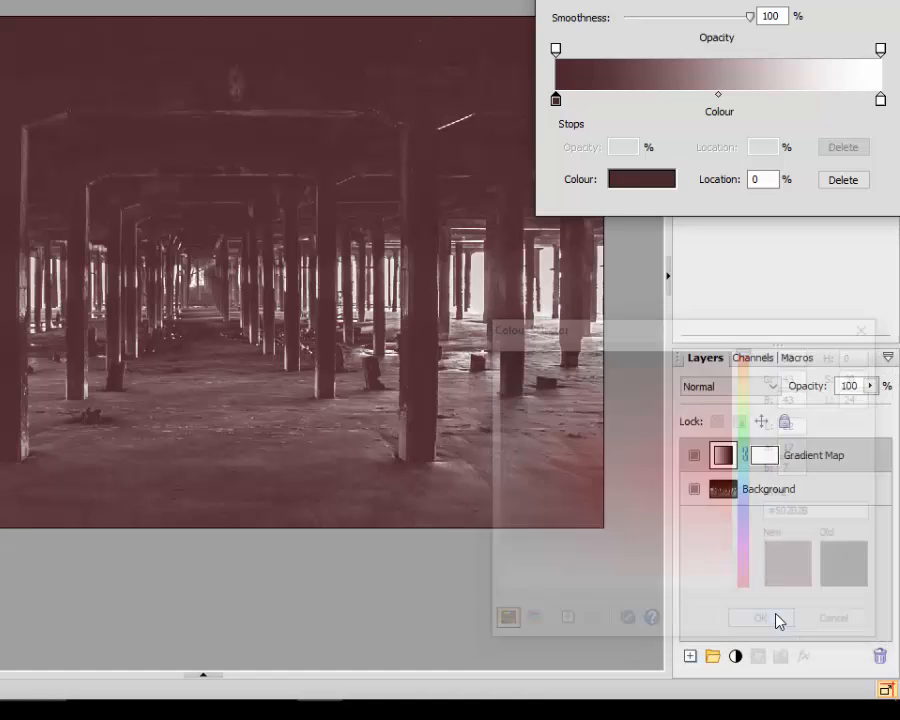
# Recolour the gradient's white stop, trying red and yellow-green tones before settling on golden yellow #F2D063
pyautogui.click(880, 101)
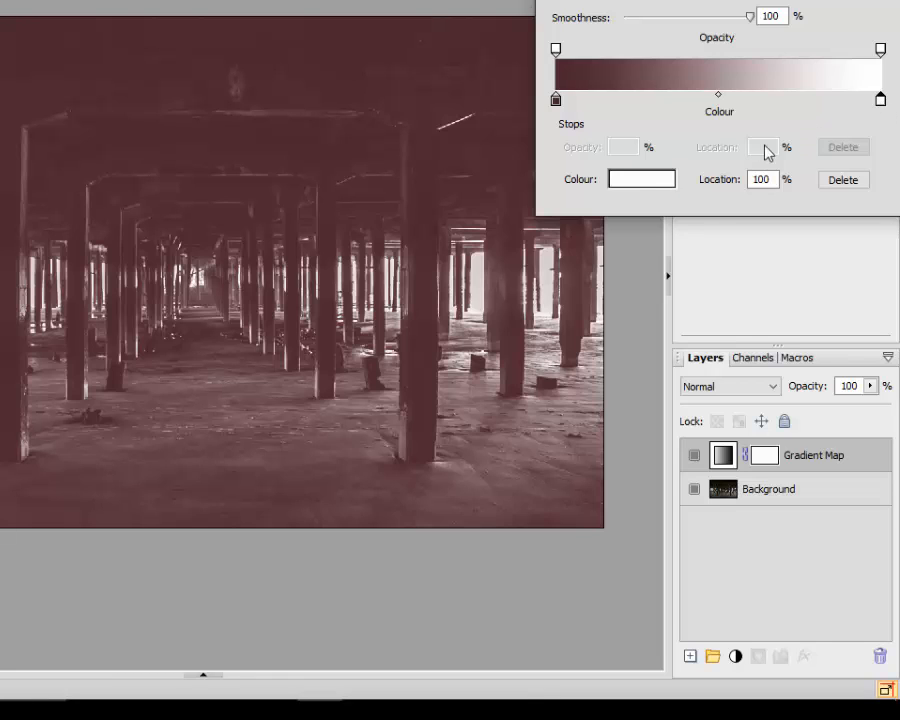
pyautogui.click(655, 186)
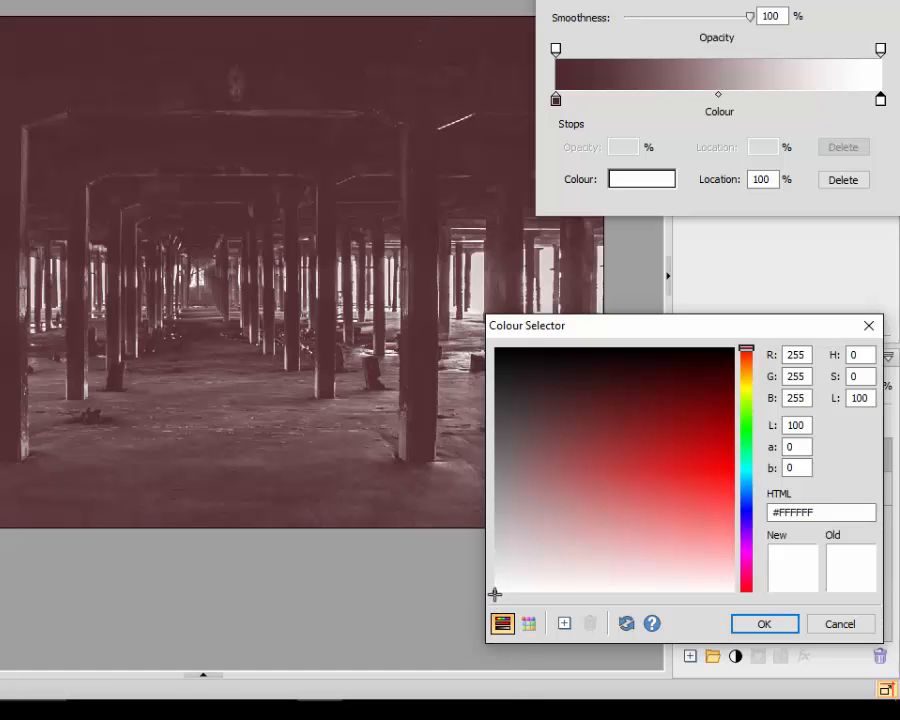
pyautogui.moveTo(496, 591); pyautogui.dragTo(732, 389)
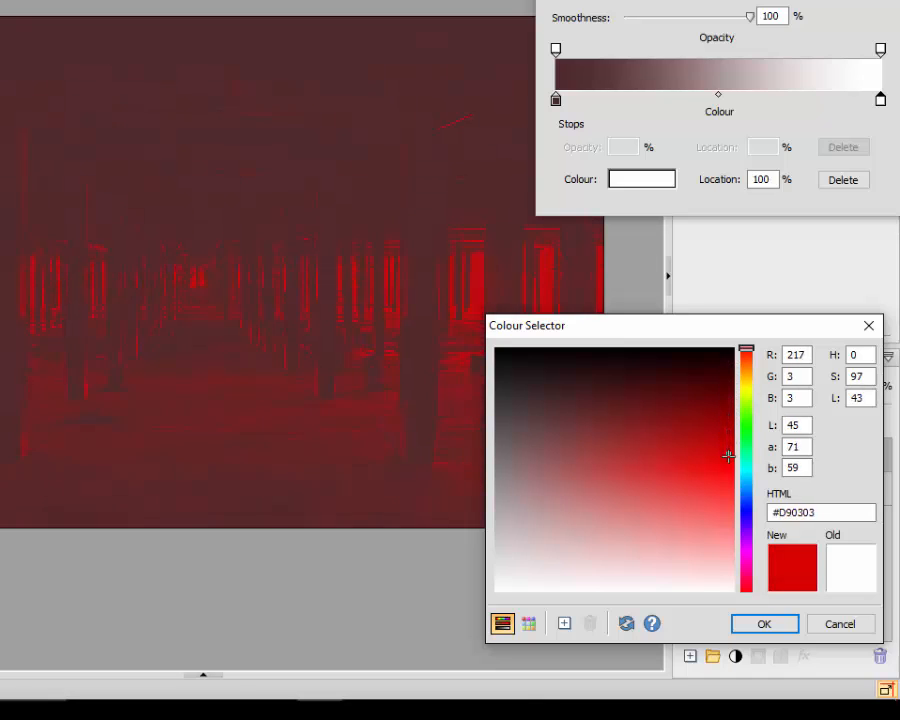
pyautogui.moveTo(727, 480); pyautogui.dragTo(750, 399)
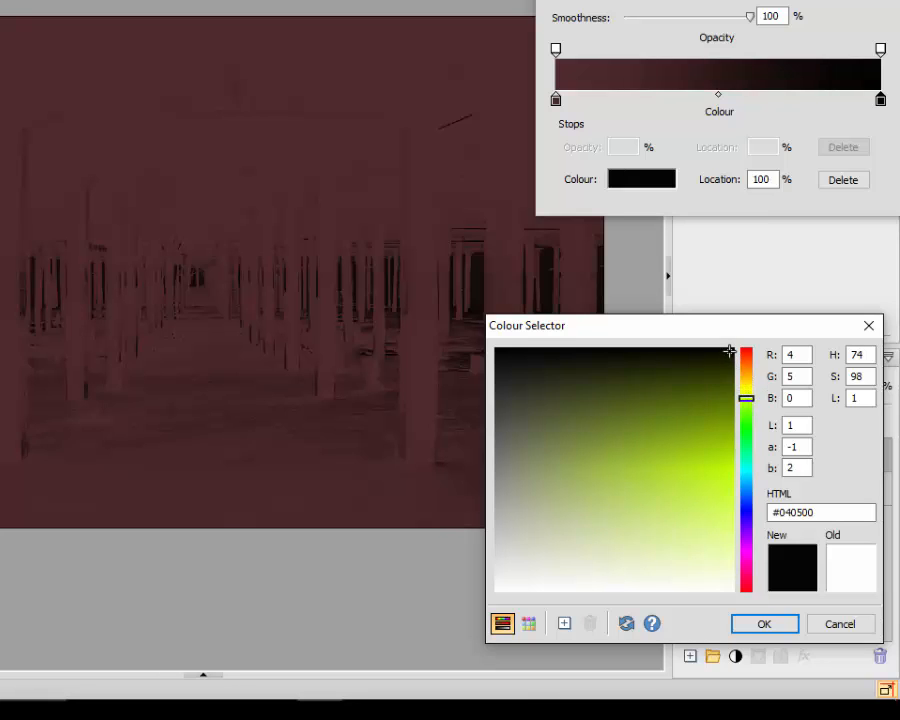
pyautogui.moveTo(731, 350); pyautogui.dragTo(676, 554)
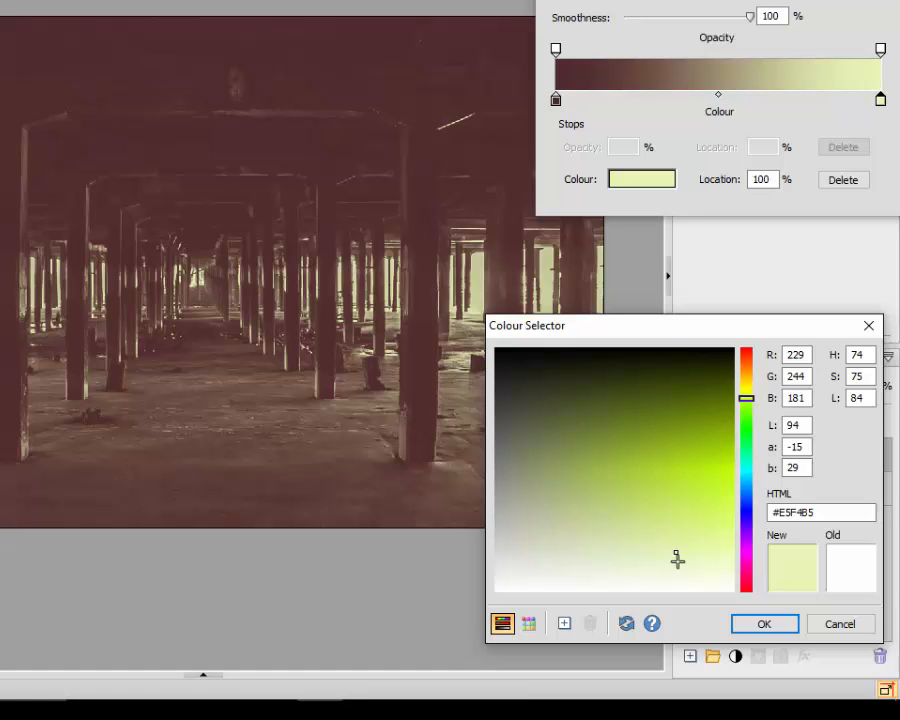
pyautogui.moveTo(677, 558)
pyautogui.mouseDown()
pyautogui.moveTo(593, 555)
pyautogui.moveTo(546, 536)
pyautogui.moveTo(544, 544)
pyautogui.moveTo(548, 524)
pyautogui.moveTo(571, 512)
pyautogui.moveTo(583, 525)
pyautogui.moveTo(585, 518)
pyautogui.moveTo(579, 502)
pyautogui.moveTo(566, 508)
pyautogui.moveTo(579, 509)
pyautogui.moveTo(557, 498)
pyautogui.moveTo(595, 536)
pyautogui.moveTo(677, 514)
pyautogui.moveTo(677, 536)
pyautogui.mouseUp()
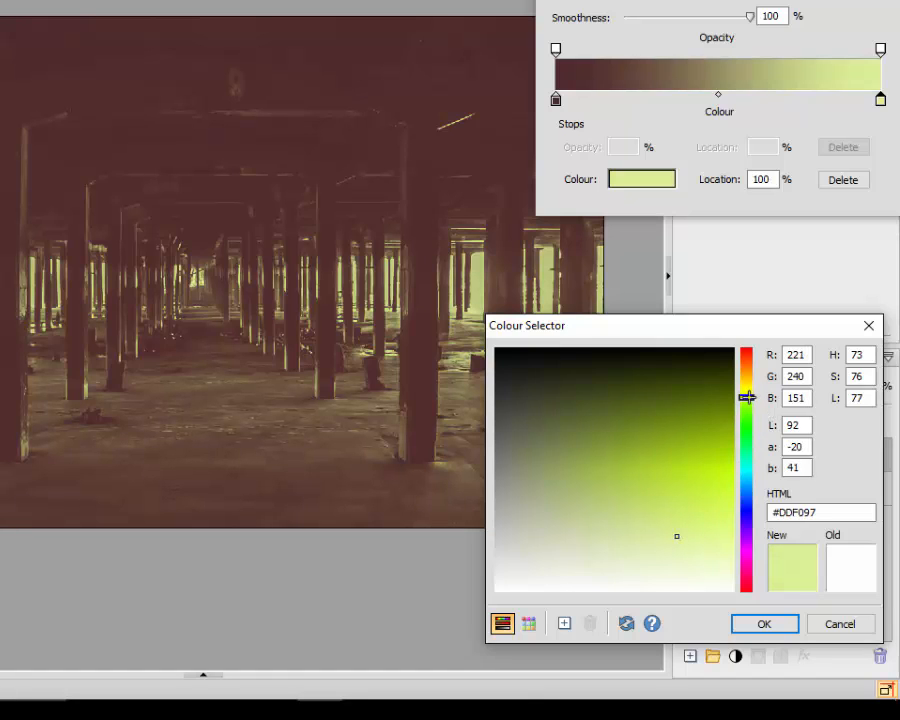
pyautogui.moveTo(747, 397); pyautogui.dragTo(748, 379)
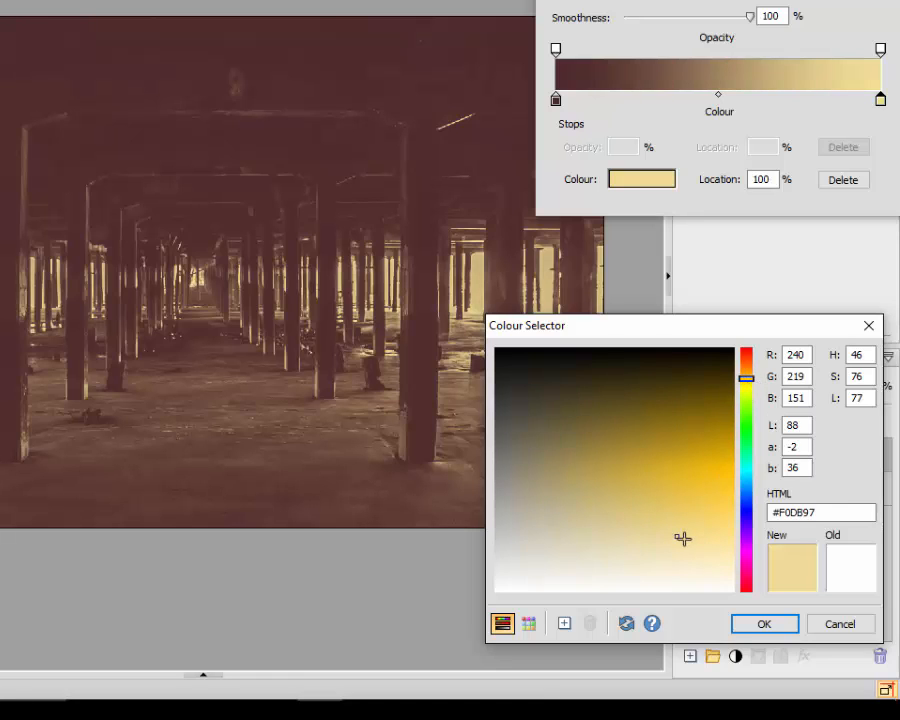
pyautogui.moveTo(679, 538); pyautogui.dragTo(700, 512)
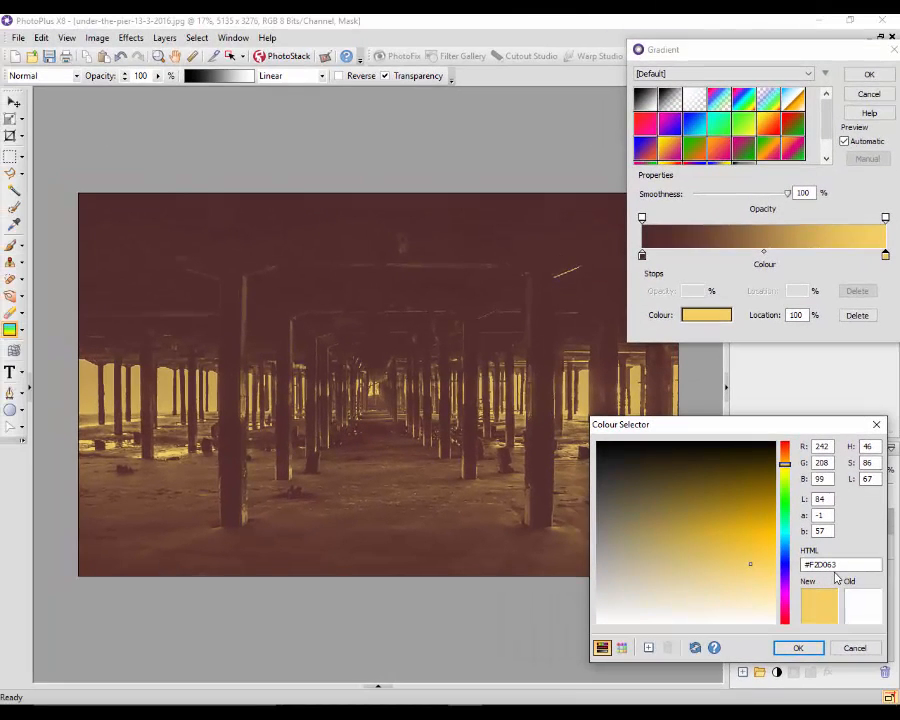
pyautogui.press('Return')
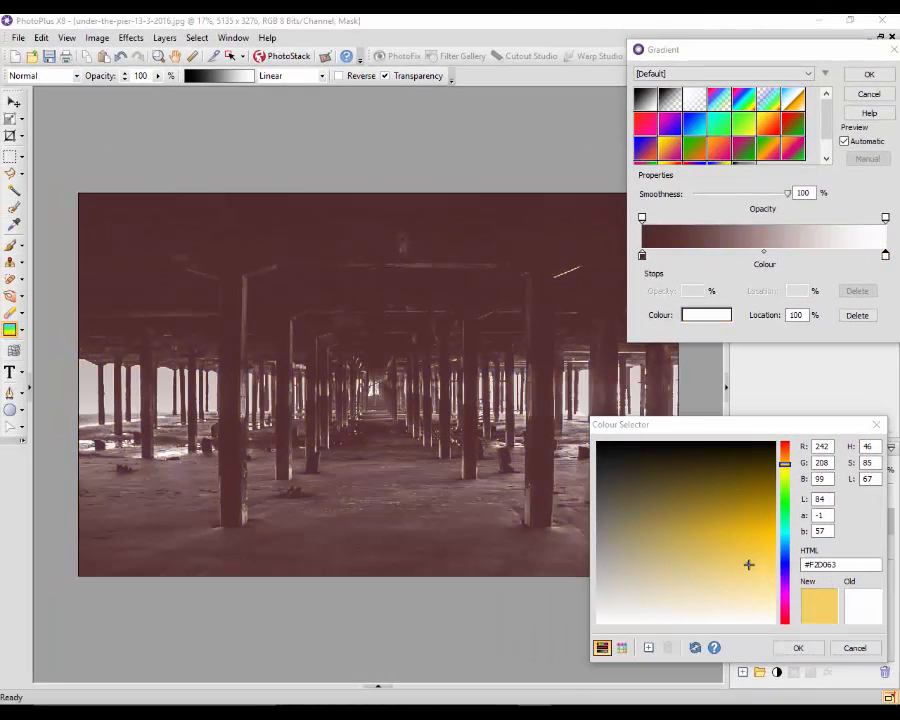
# Shift the light stop's colour to dull olive #685D3B and bring back the golden yellow by entering HTML code #F2D063
pyautogui.moveTo(748, 565); pyautogui.dragTo(645, 501)
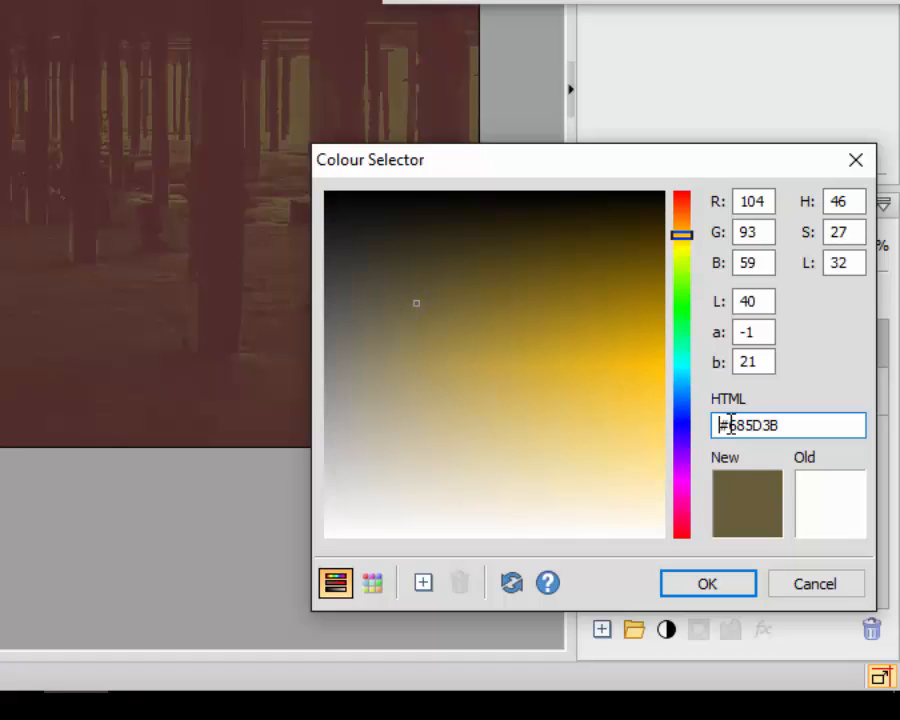
pyautogui.moveTo(731, 425); pyautogui.dragTo(779, 427)
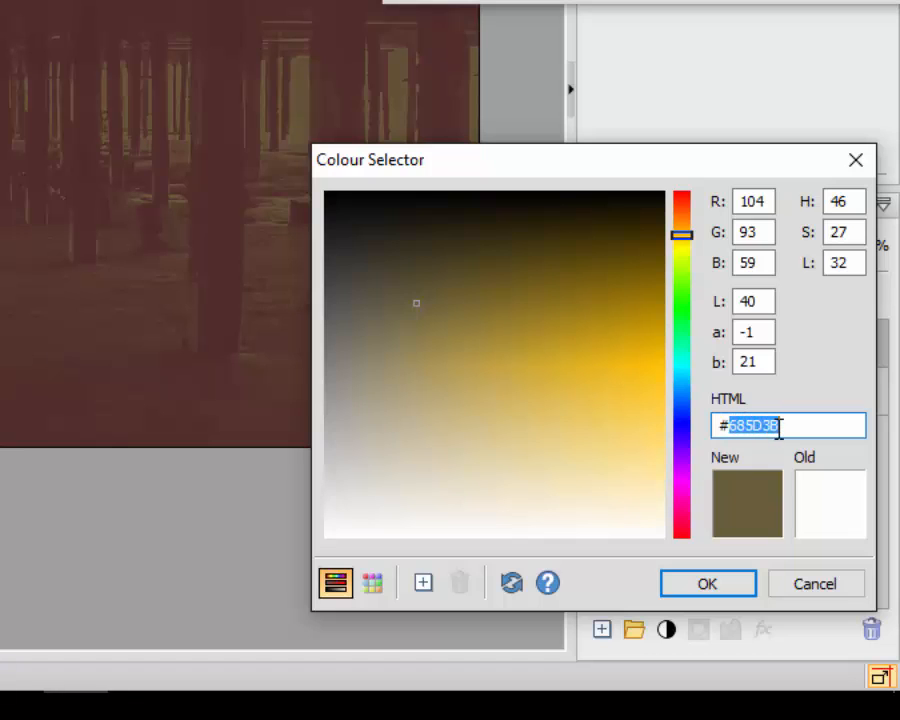
pyautogui.write('f')
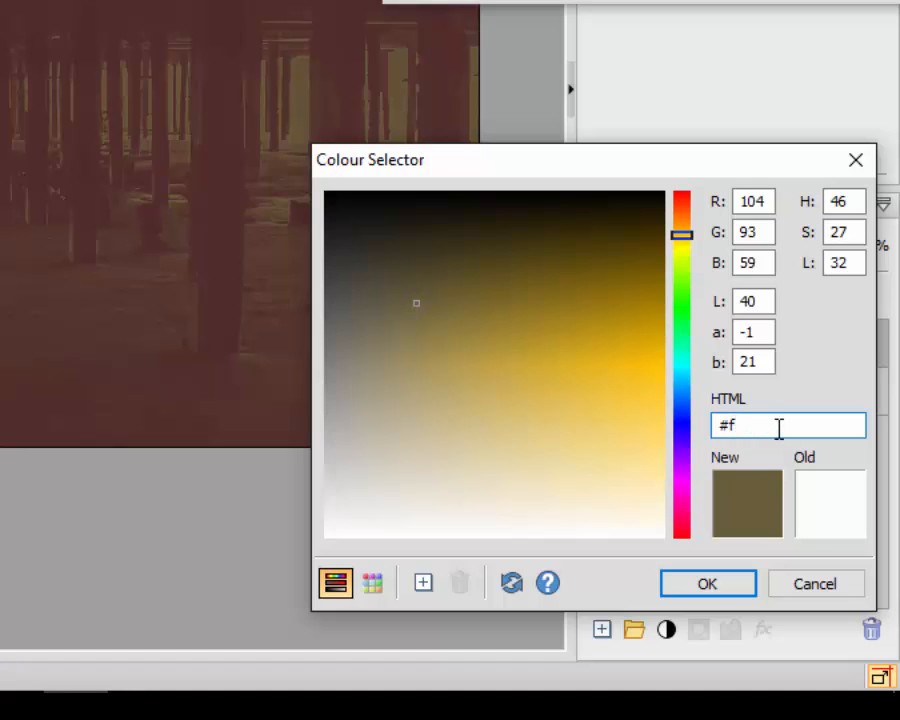
pyautogui.write('2d063')
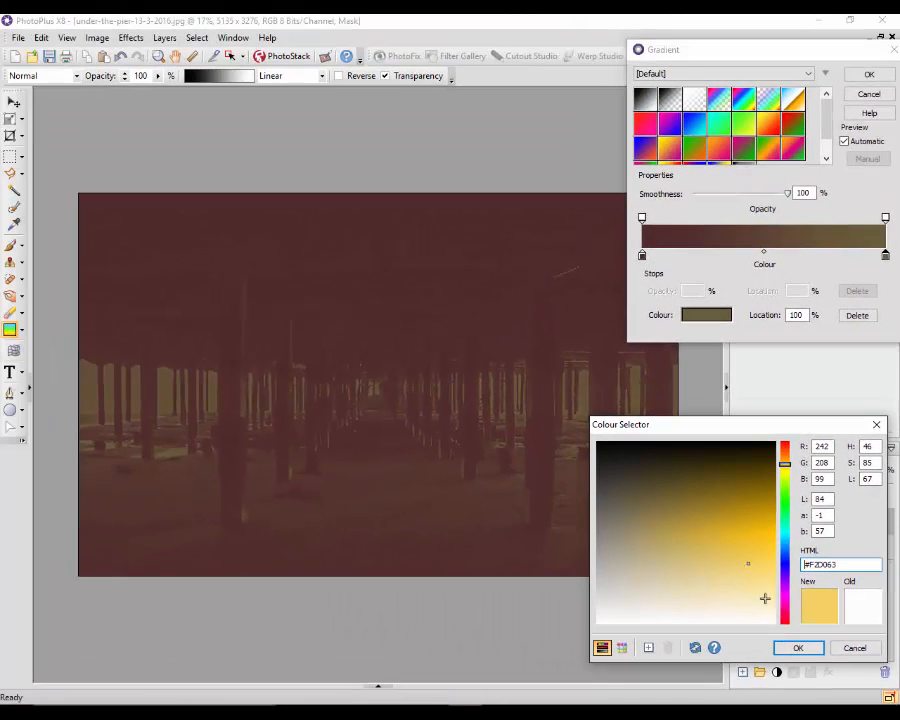
# Accept golden yellow #F2D063 for the light stop, apply the gradient and compare the pier photo with and without the Gradient Map layer
pyautogui.click(790, 648)
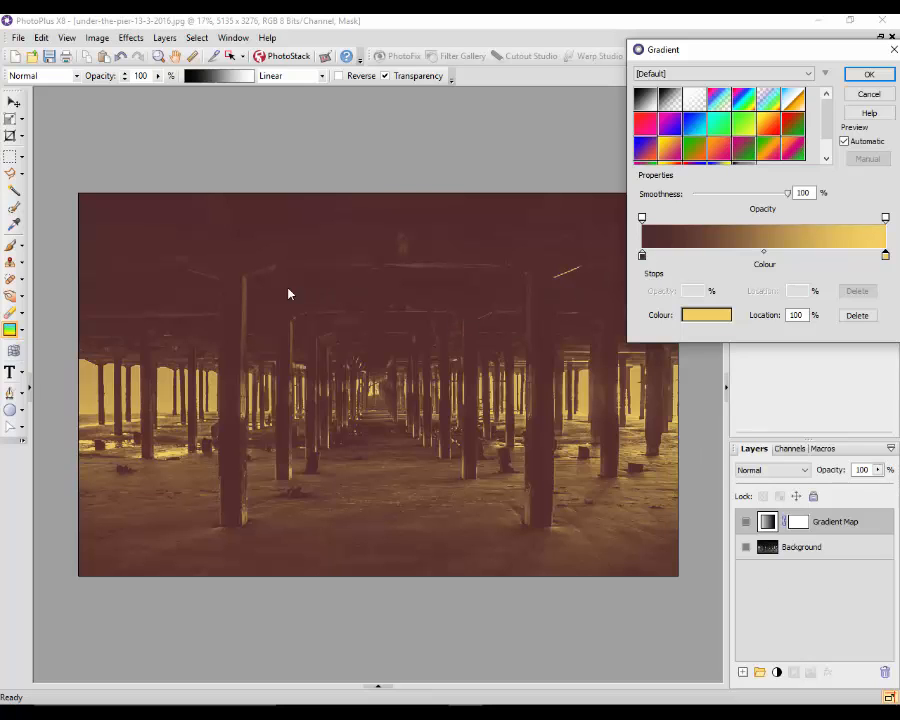
pyautogui.click(706, 318)
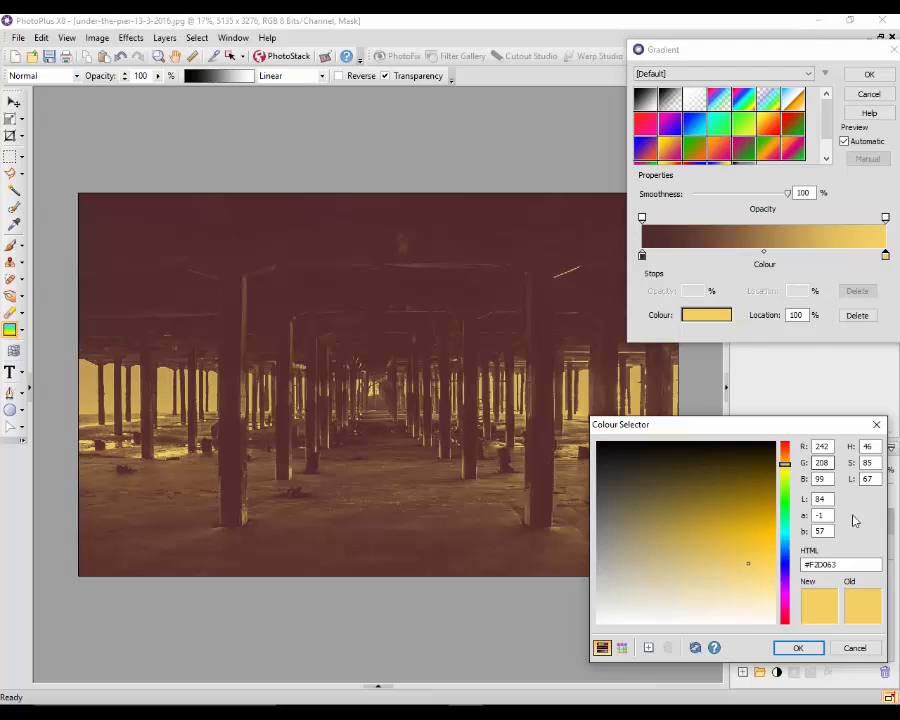
pyautogui.click(797, 648)
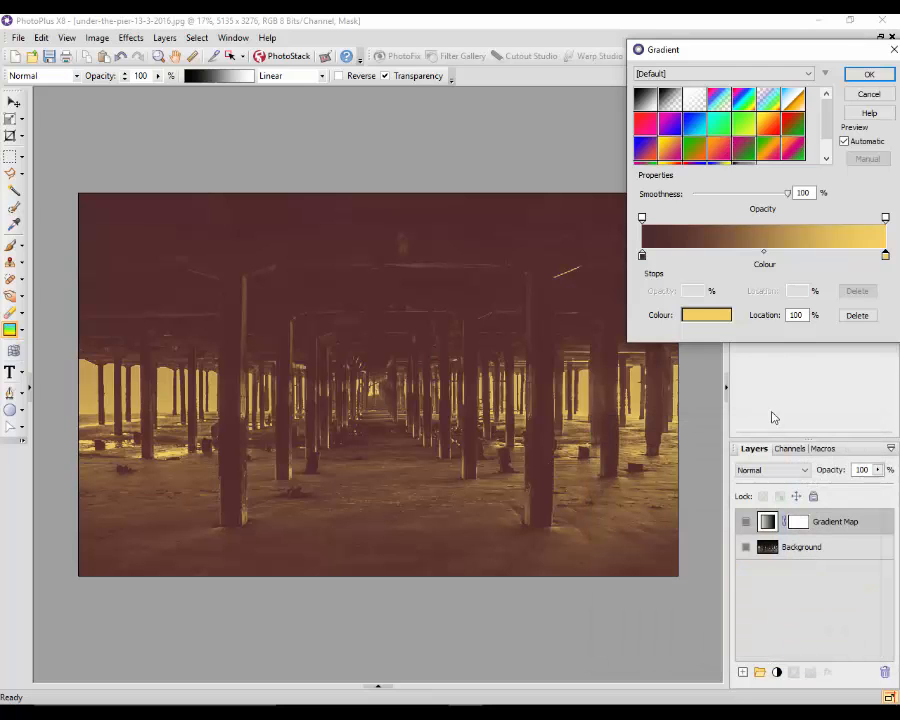
pyautogui.click(866, 76)
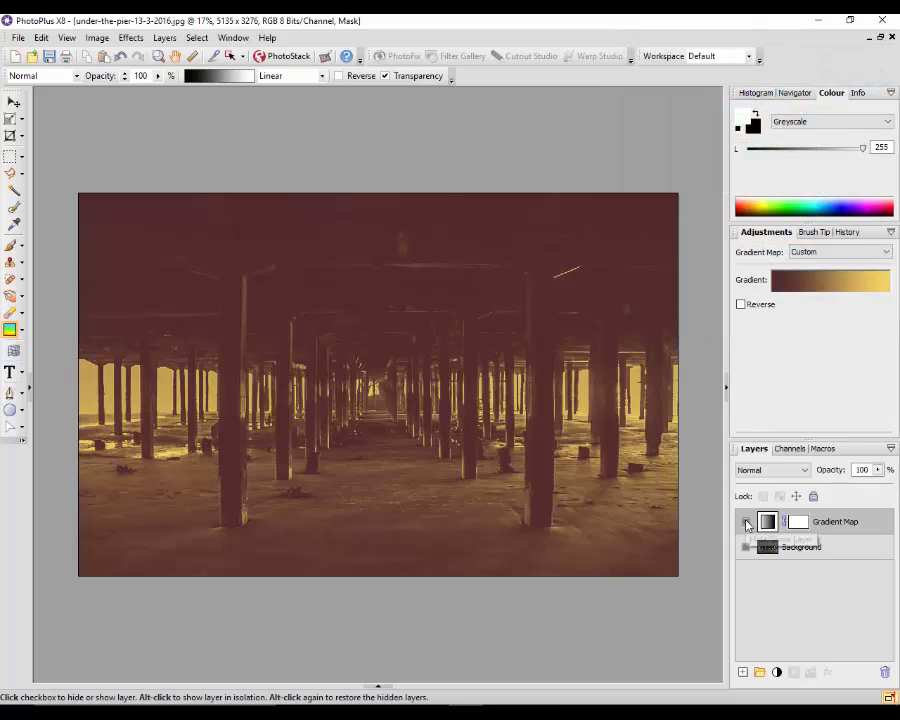
pyautogui.click(746, 523)
pyautogui.click(746, 523)
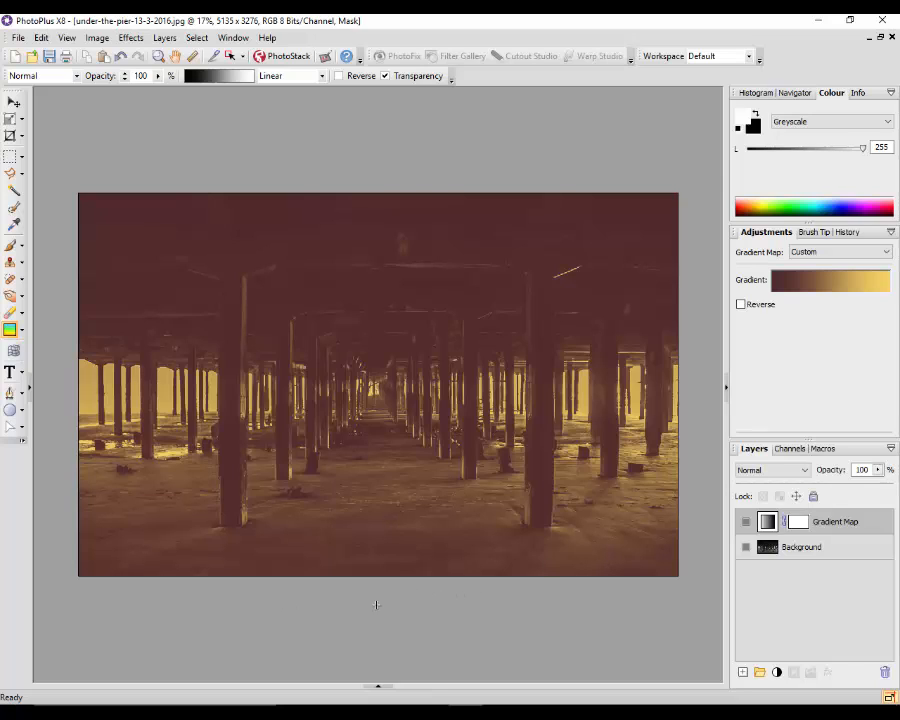
# Switch to the Whites-30-4-14.jpg street photo and add a Gradient Map adjustment layer over it
pyautogui.click(377, 687)
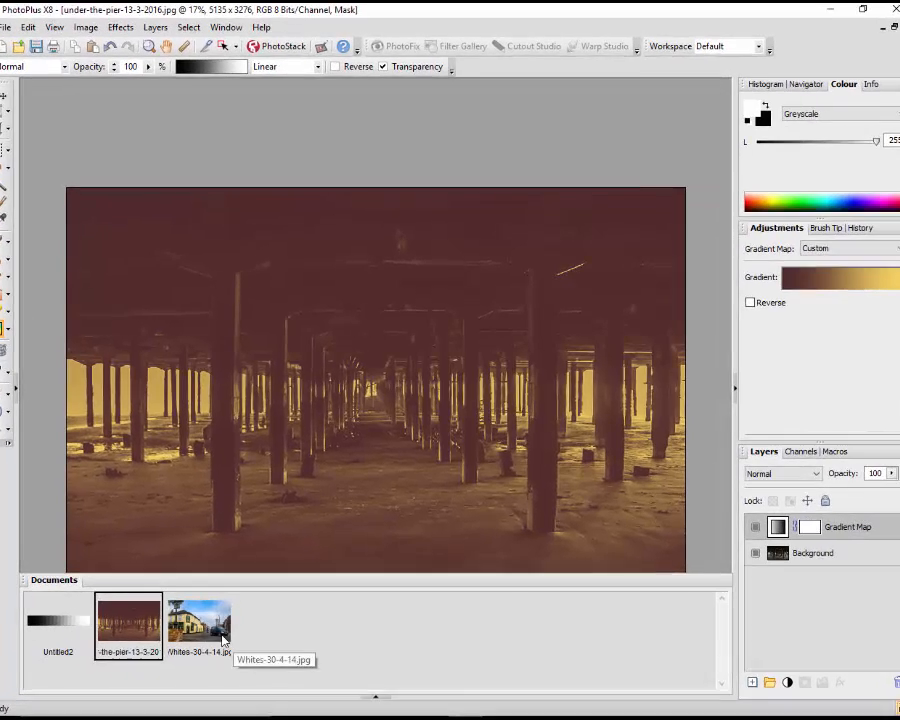
pyautogui.click(220, 636)
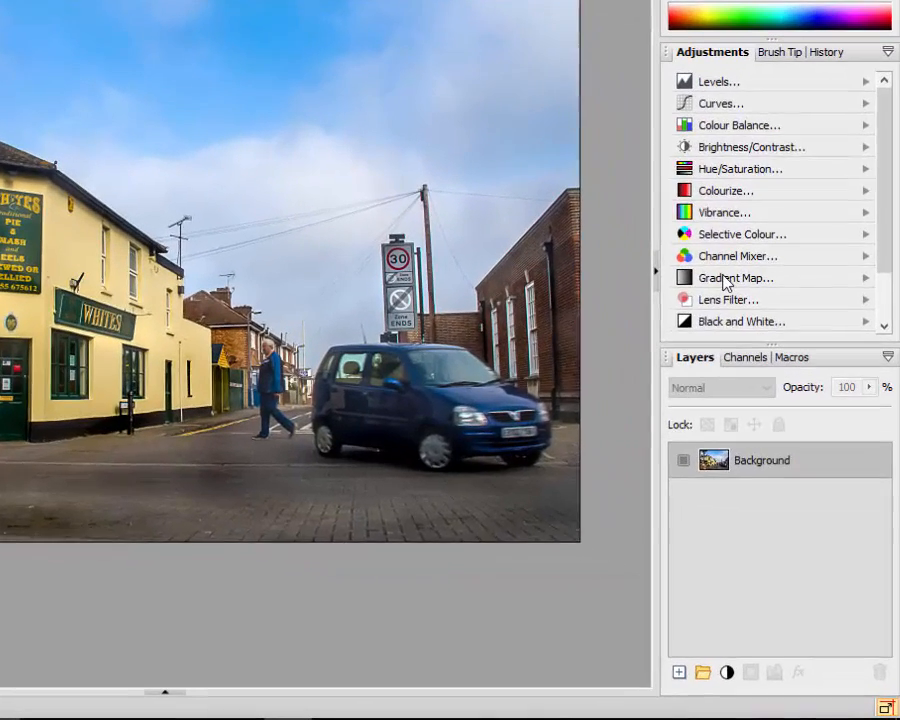
pyautogui.click(760, 339)
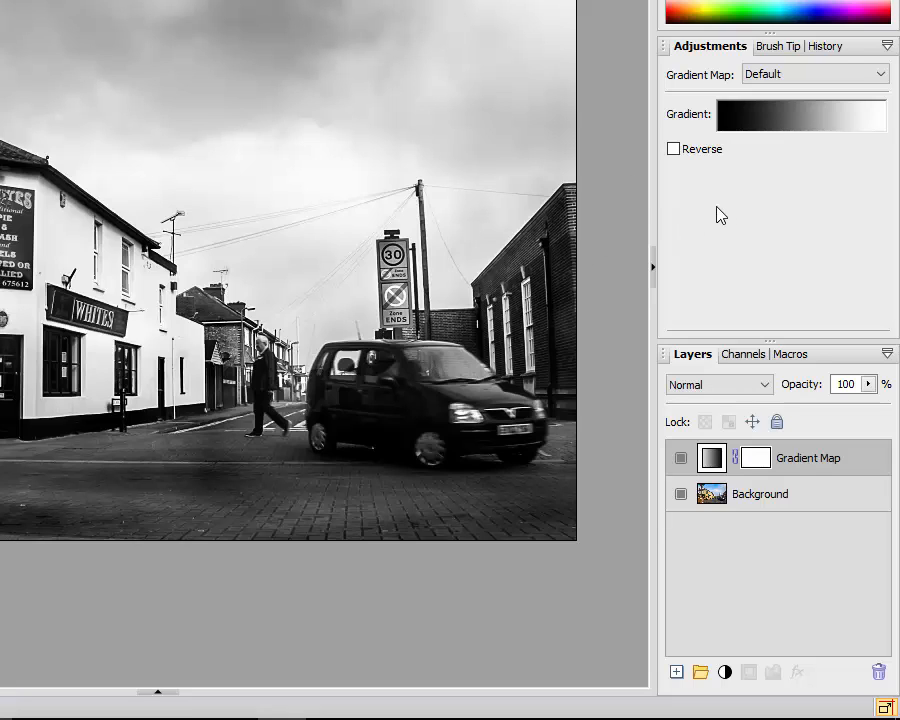
# Set the street photo's Gradient Map layer to Overlay blend mode and lower its opacity to 59%
pyautogui.click(769, 388)
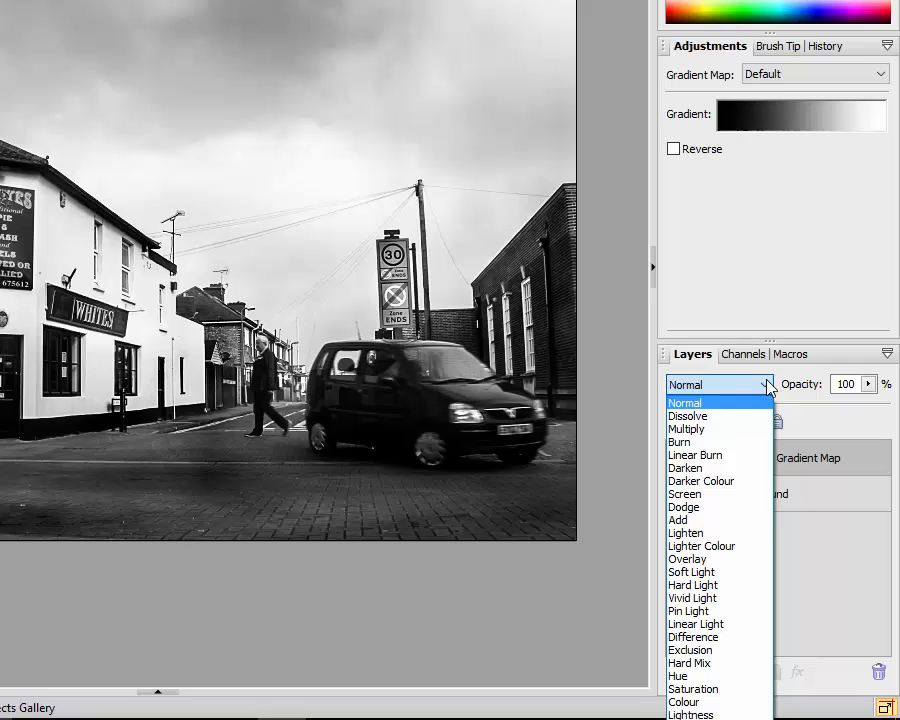
pyautogui.click(704, 561)
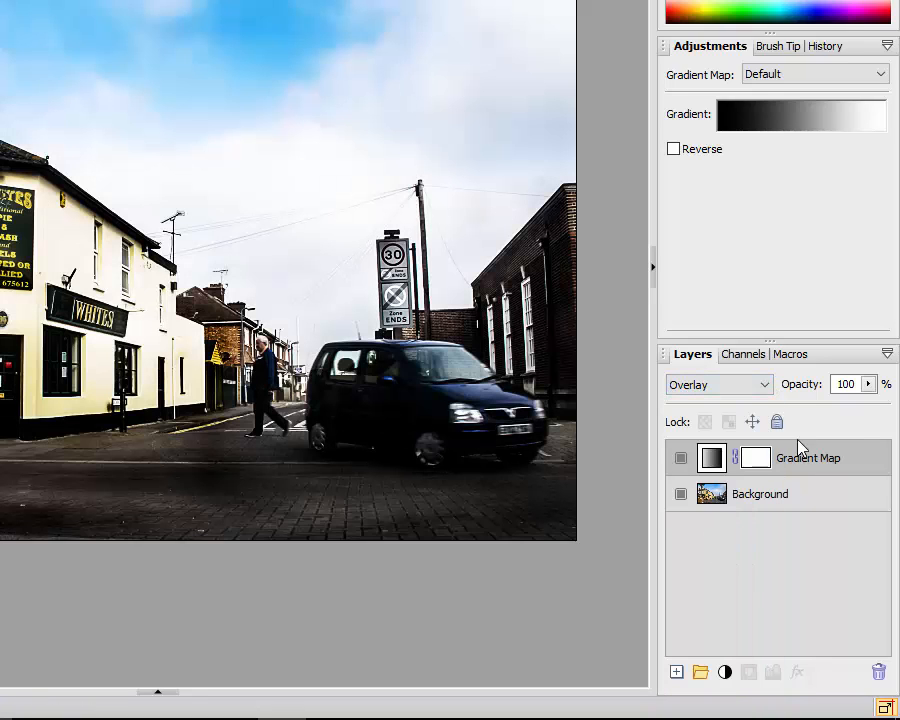
pyautogui.click(869, 393)
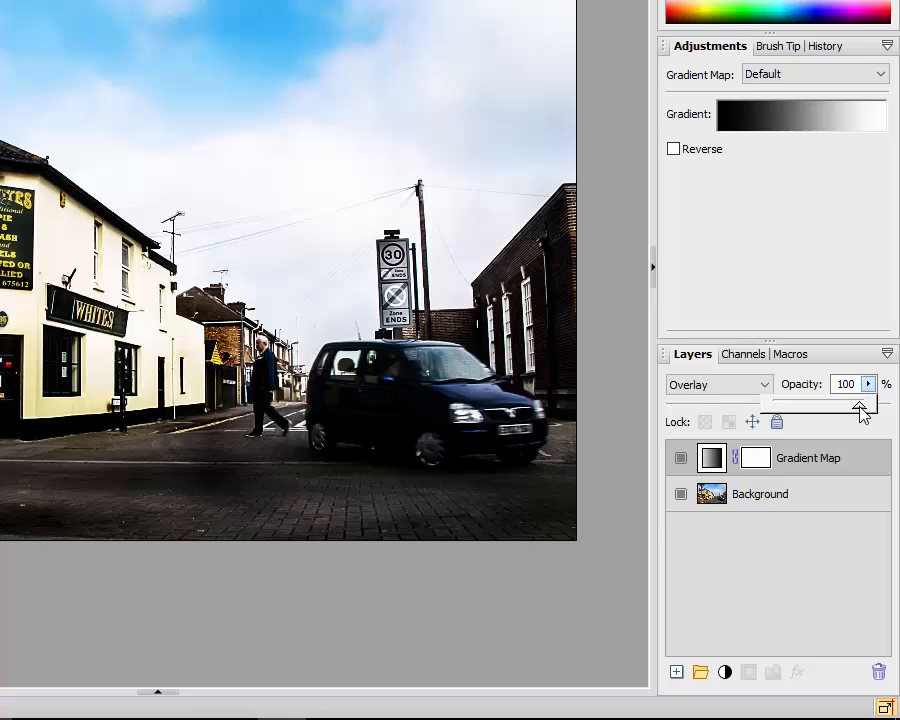
pyautogui.moveTo(860, 412); pyautogui.dragTo(823, 413)
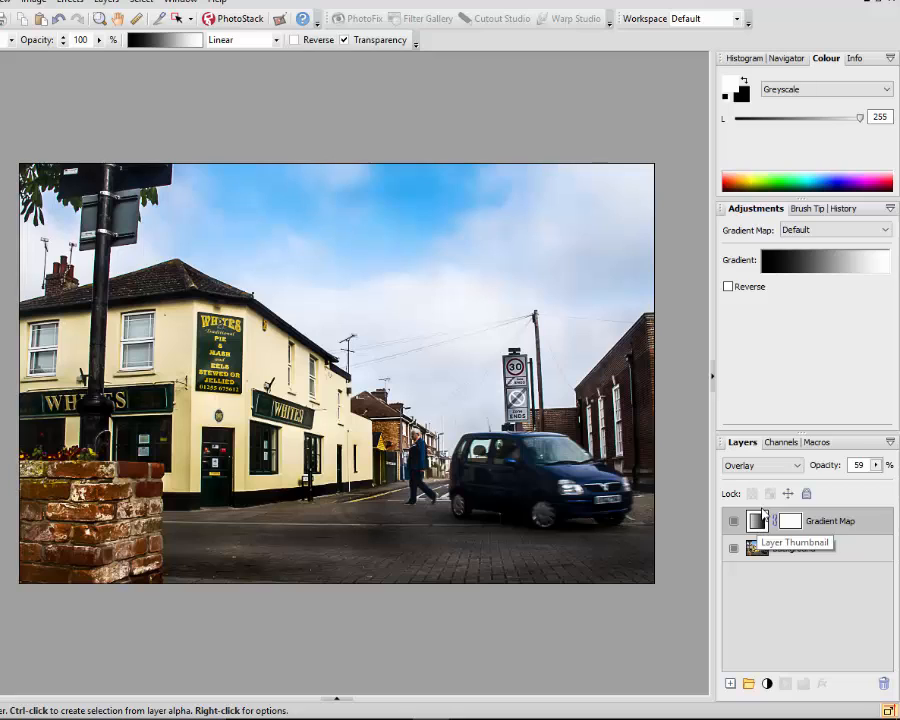
# Recolour the black stop of the street photo's gradient map to mid grey using HTML code #848181
pyautogui.click(788, 265)
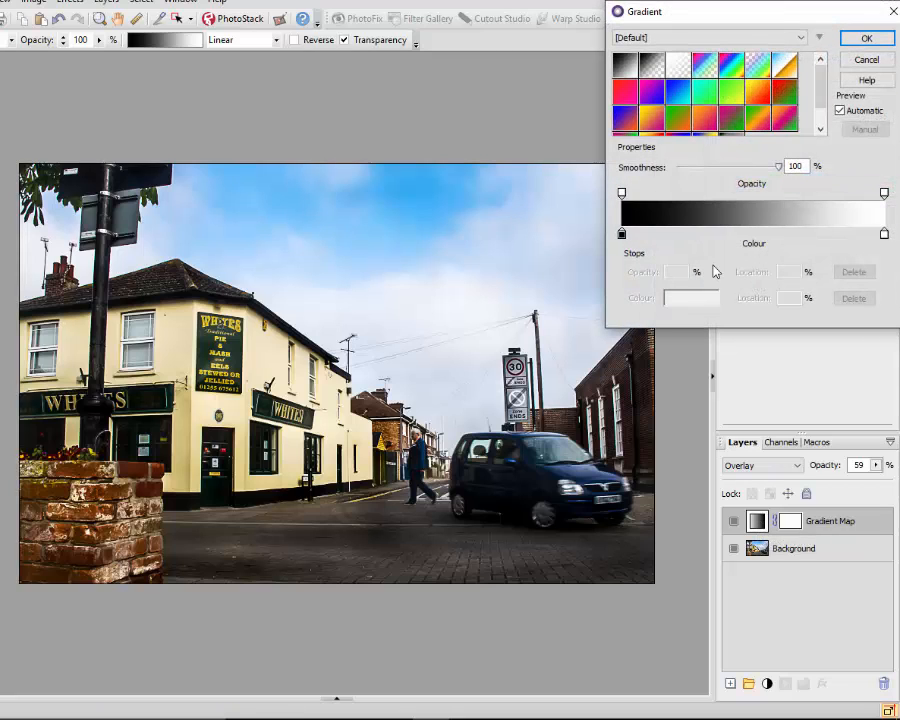
pyautogui.click(622, 236)
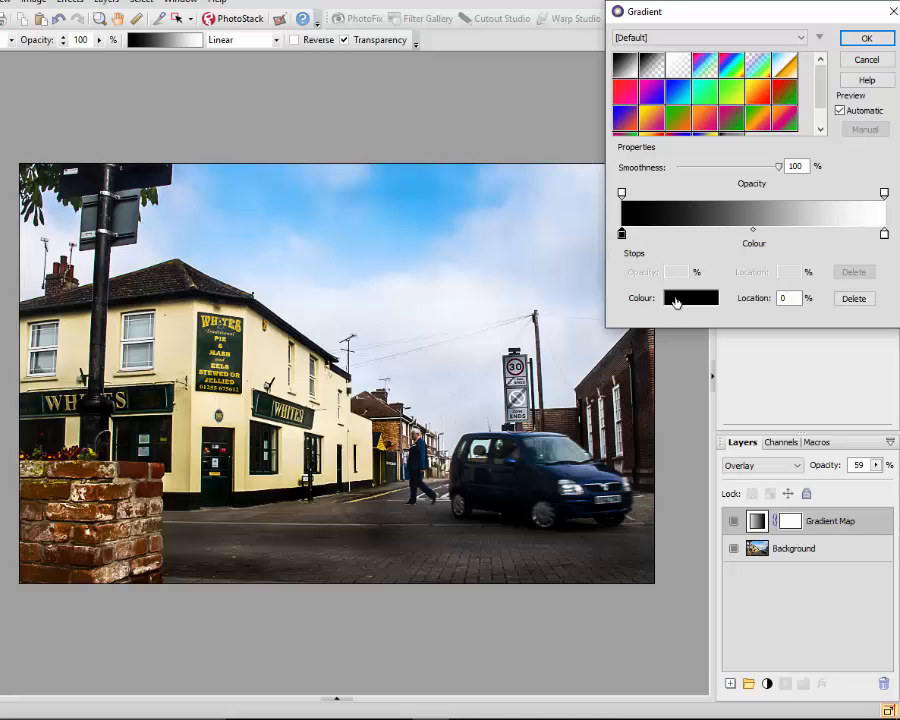
pyautogui.click(676, 300)
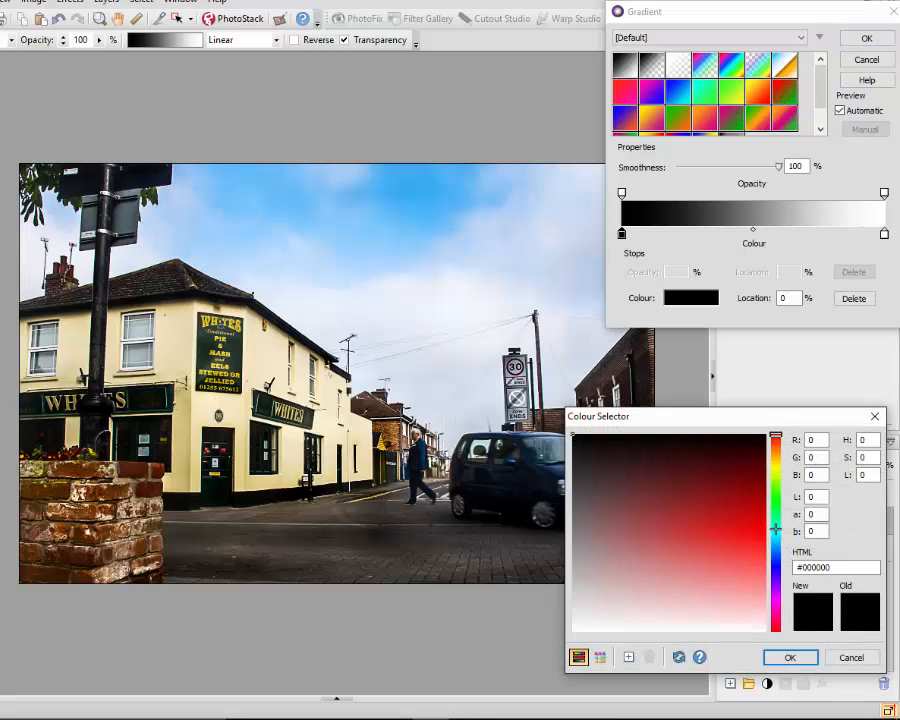
pyautogui.click(814, 567)
pyautogui.click(815, 567)
pyautogui.moveTo(803, 567); pyautogui.dragTo(833, 567)
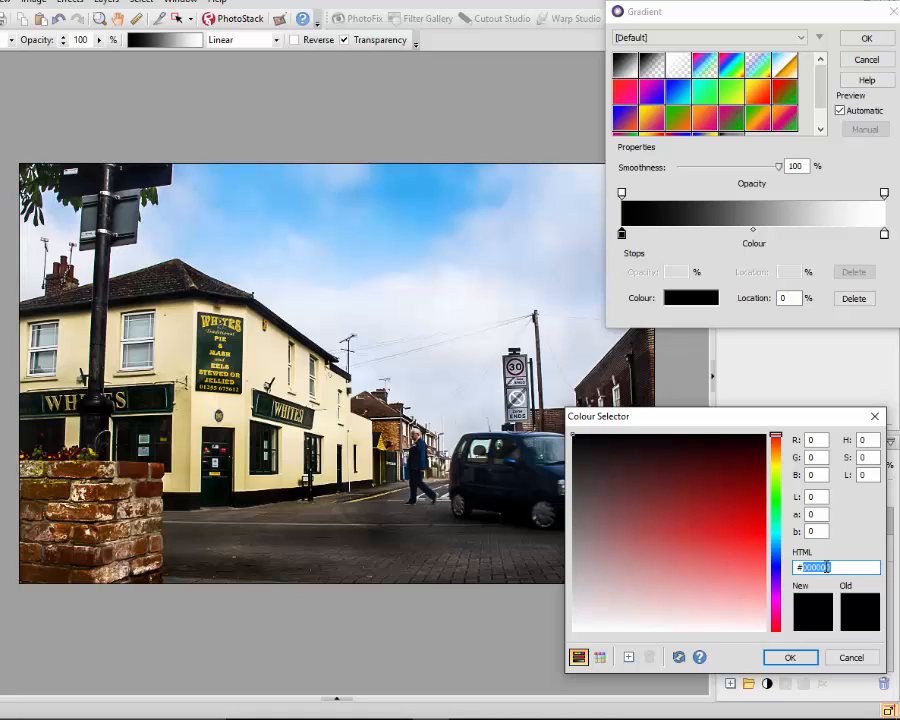
pyautogui.write('848181')
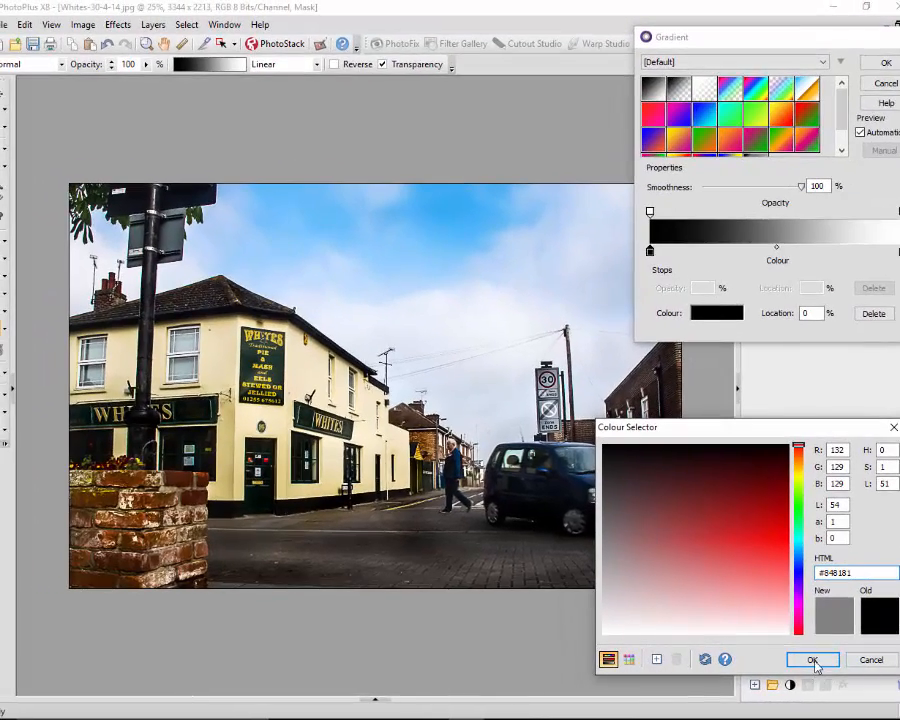
pyautogui.click(804, 658)
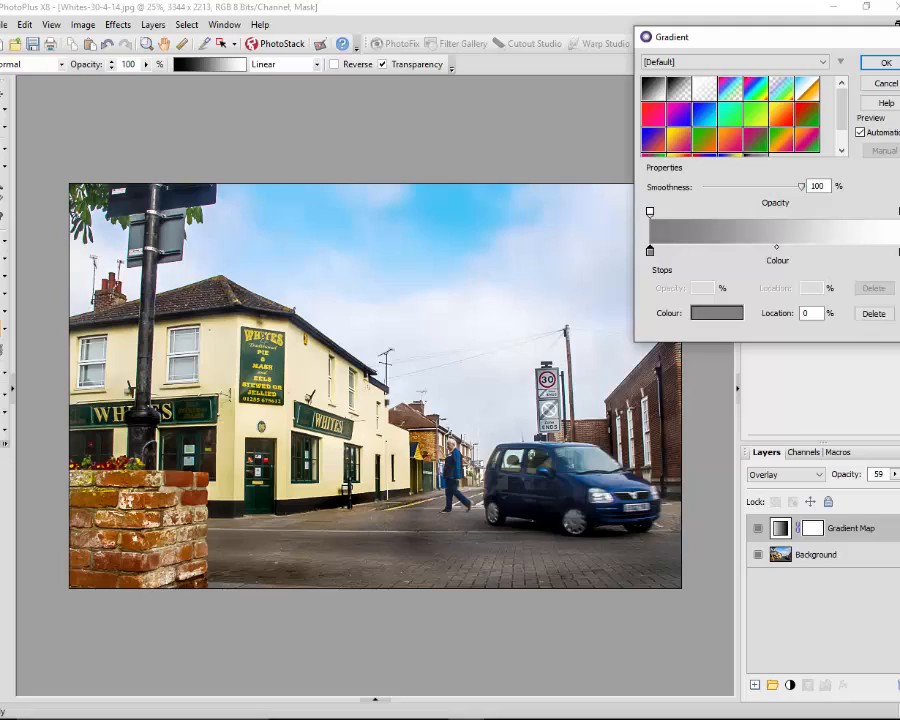
# Recolour the gradient's white stop to dark olive green using HTML code #505331 and apply the gradient
pyautogui.click(896, 251)
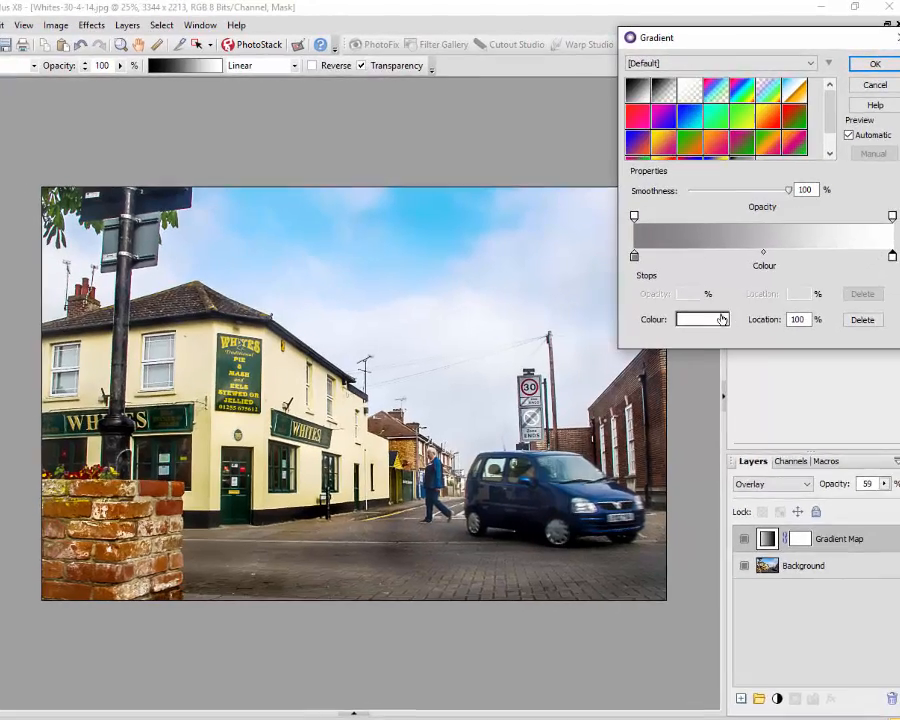
pyautogui.click(733, 317)
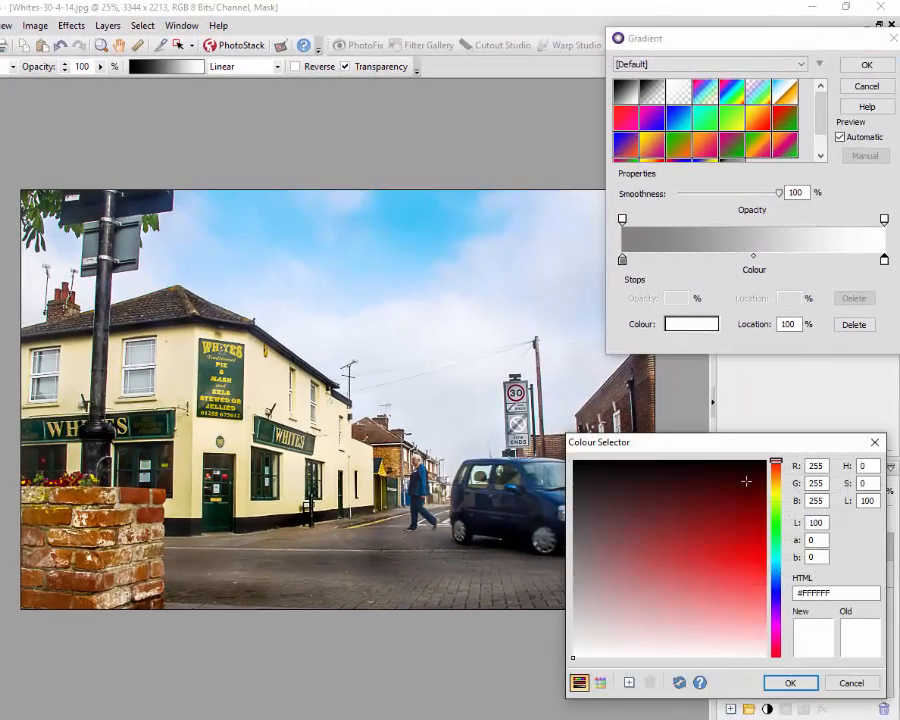
pyautogui.click(803, 593)
pyautogui.moveTo(805, 593); pyautogui.dragTo(837, 593)
pyautogui.write('505331')
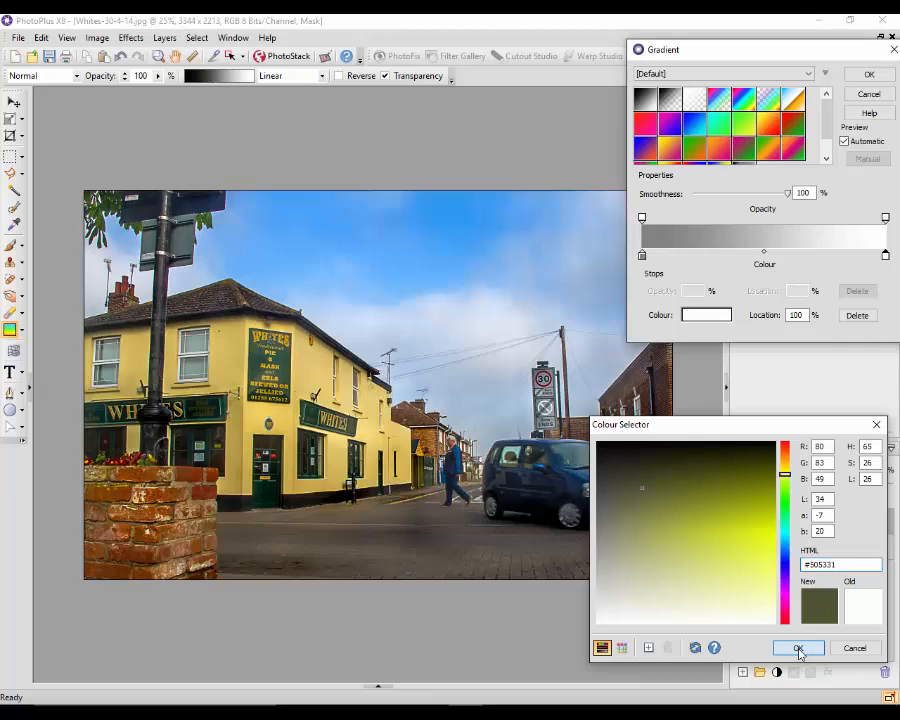
pyautogui.click(799, 650)
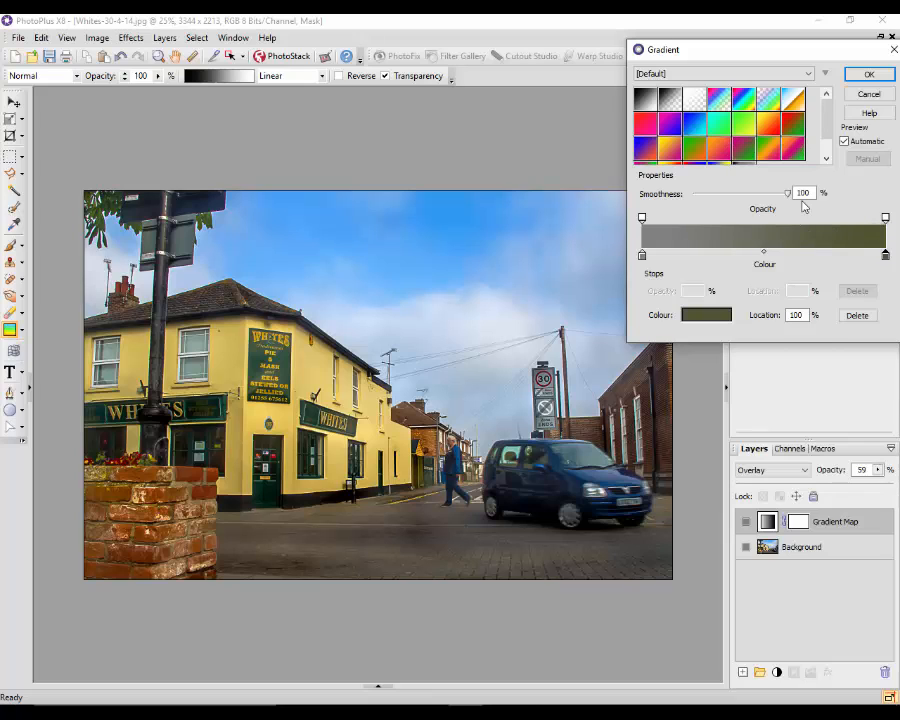
pyautogui.click(866, 78)
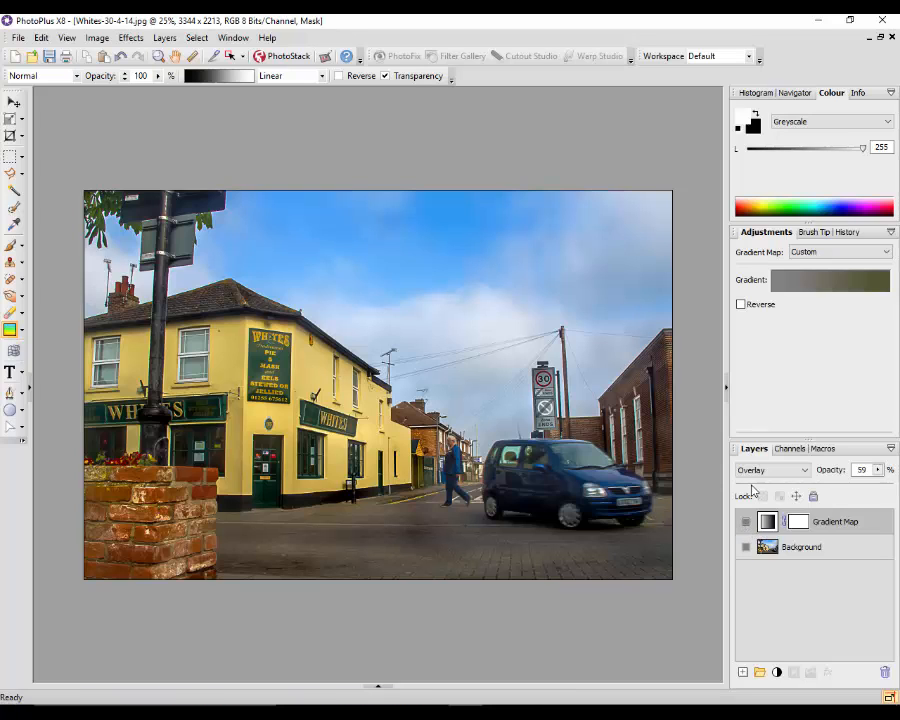
# Compare the street photo with and without the gradient map by repeatedly hiding and showing the Gradient Map layer
pyautogui.click(746, 522)
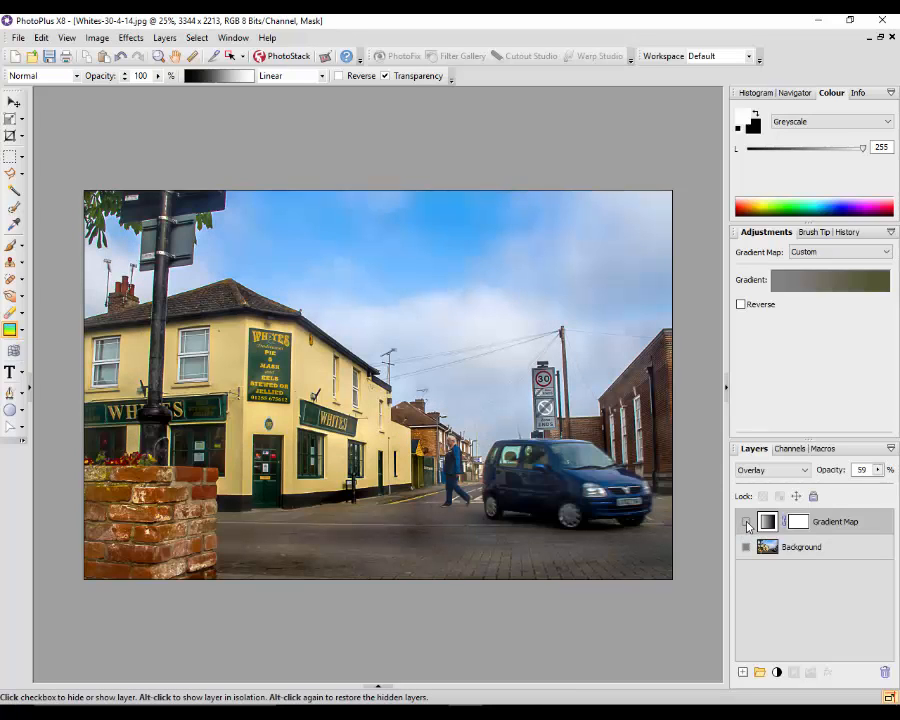
pyautogui.click(746, 522)
pyautogui.click(746, 522)
pyautogui.click(746, 522)
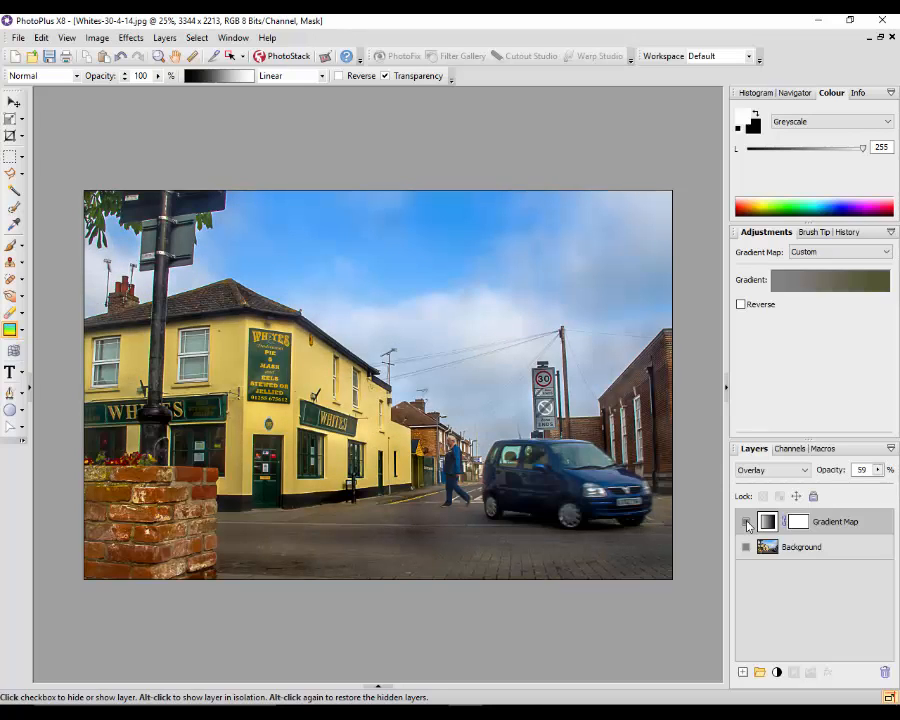
pyautogui.click(746, 522)
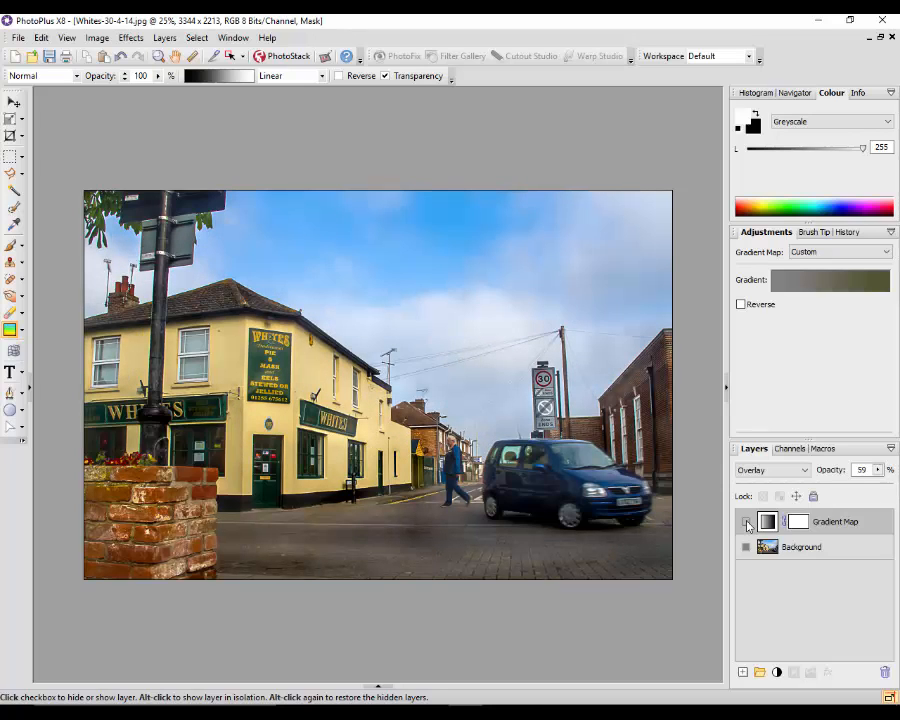
pyautogui.click(746, 522)
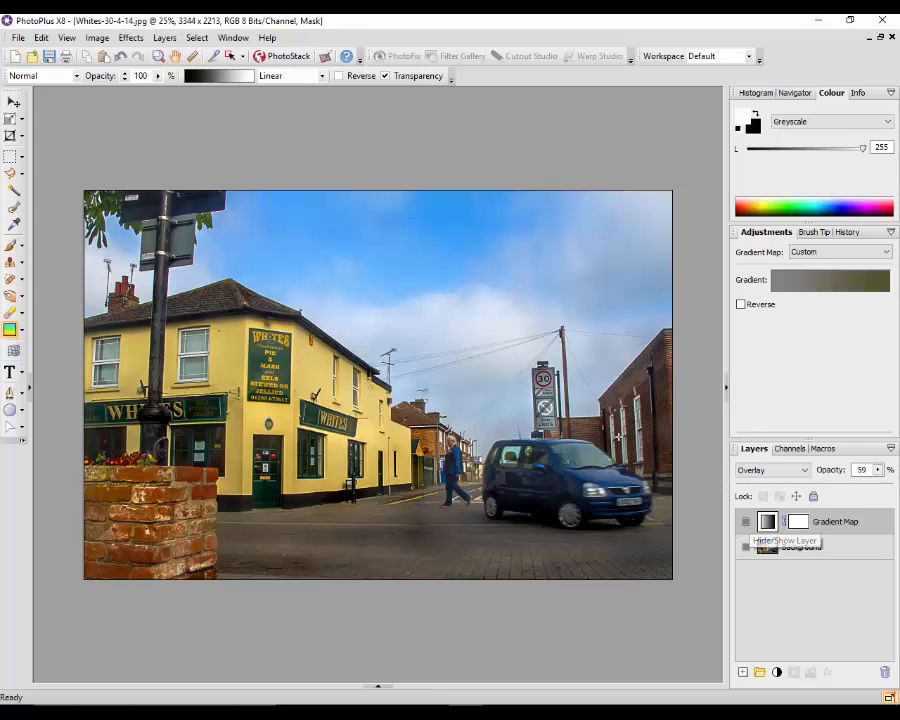
pyautogui.click(746, 521)
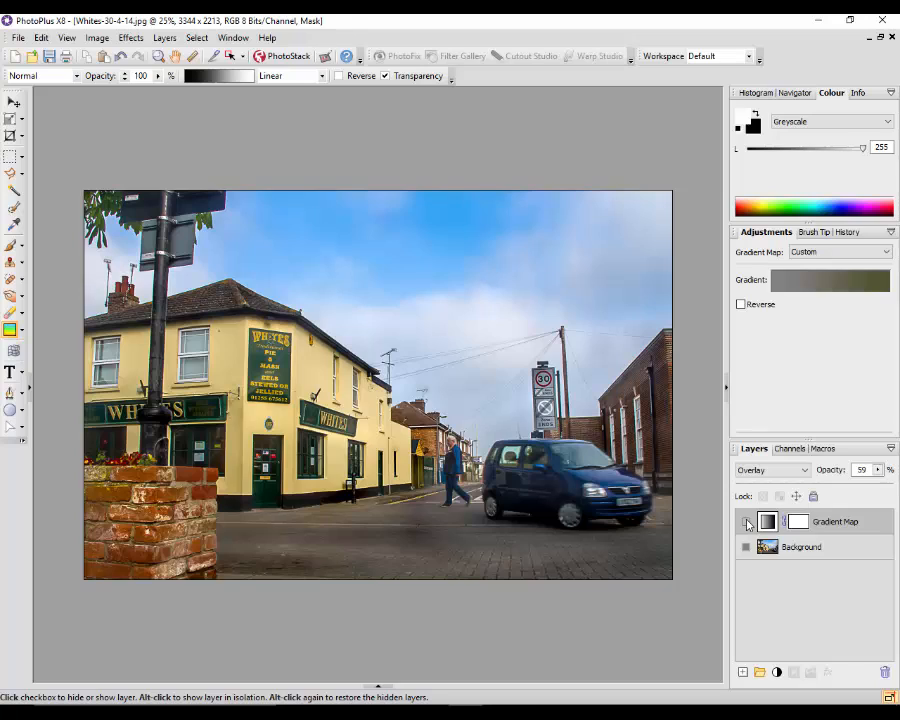
pyautogui.click(747, 522)
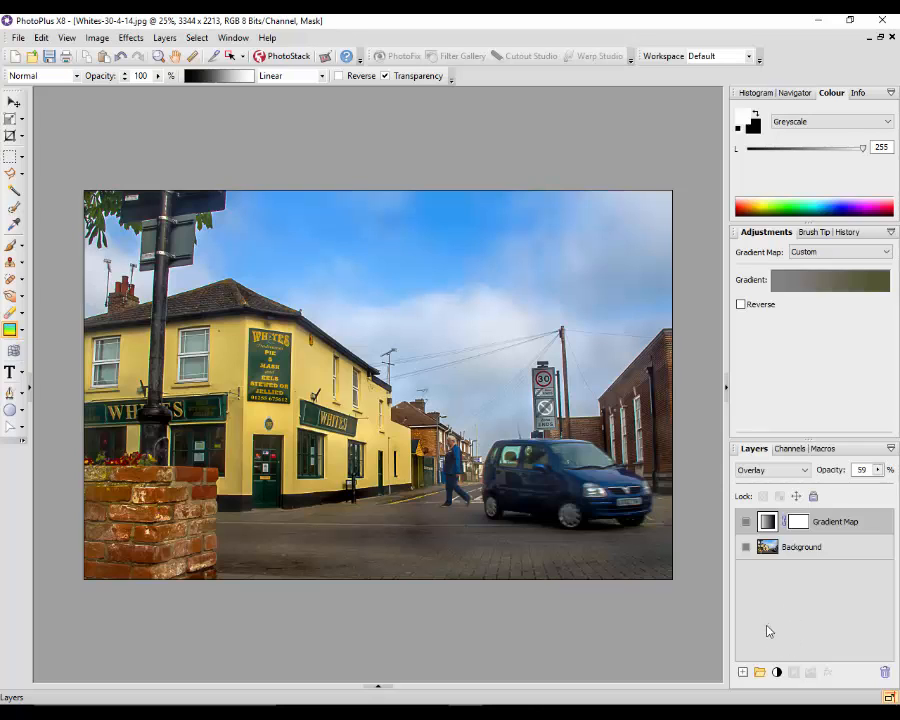
# Add a second Gradient Map adjustment layer with the default black-to-white gradient and set its blend mode to Soft Light
pyautogui.click(778, 672)
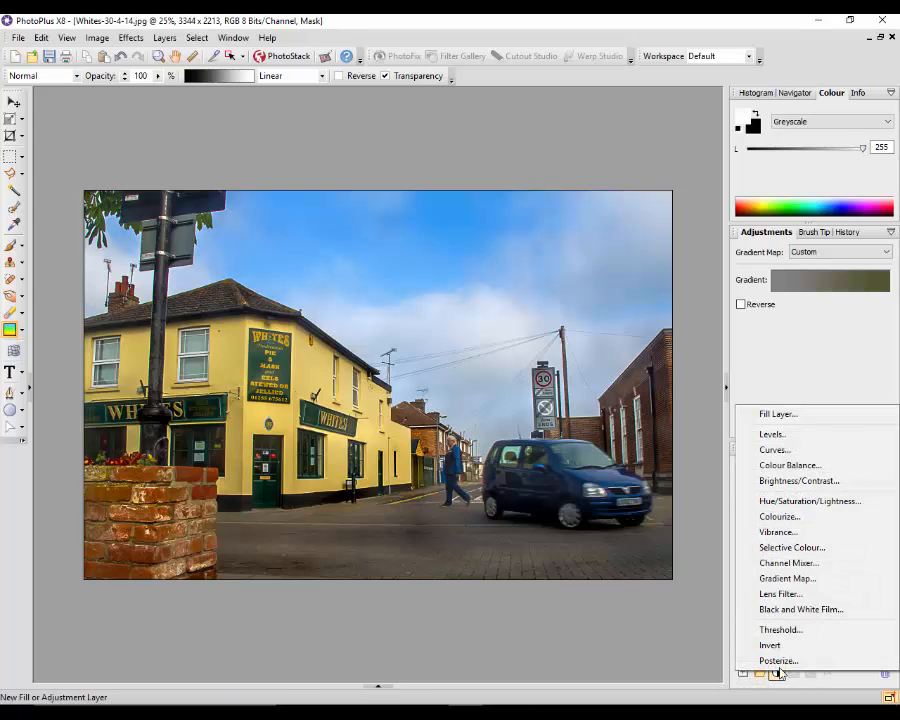
pyautogui.click(800, 582)
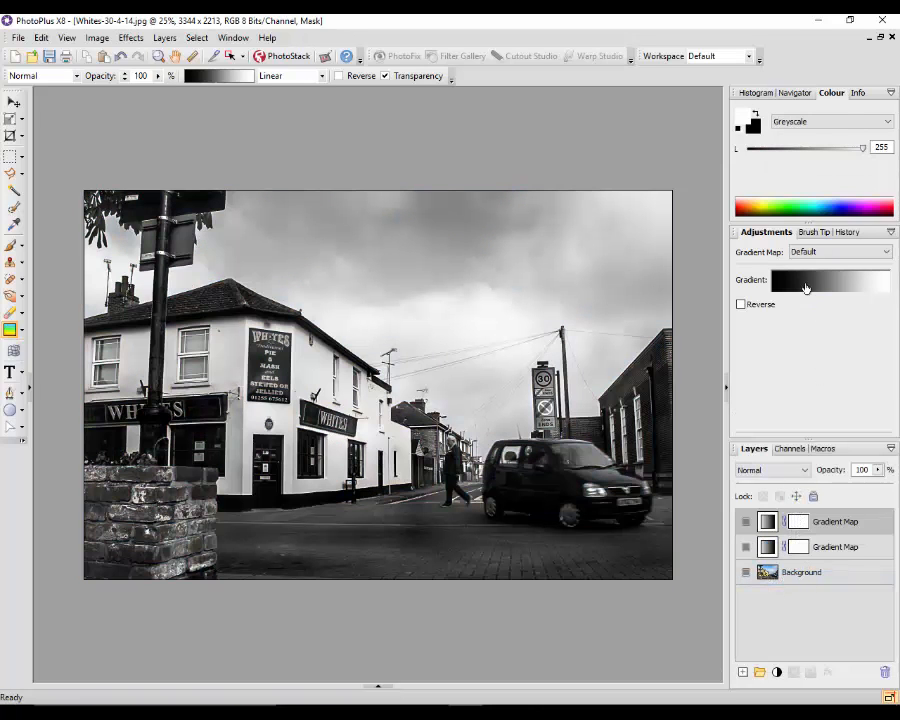
pyautogui.click(886, 252)
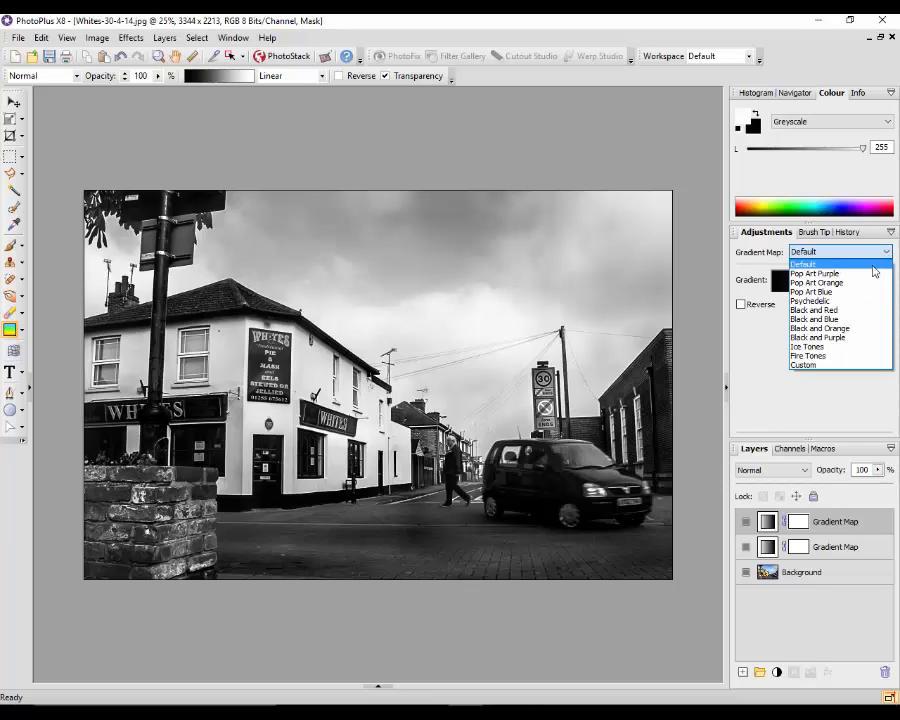
pyautogui.click(886, 253)
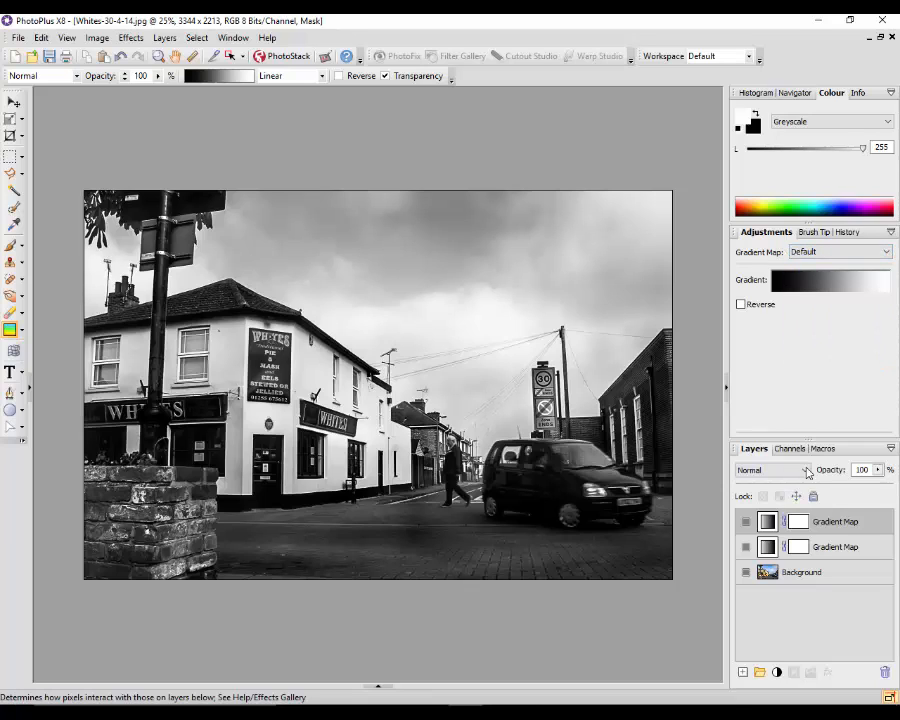
pyautogui.click(804, 469)
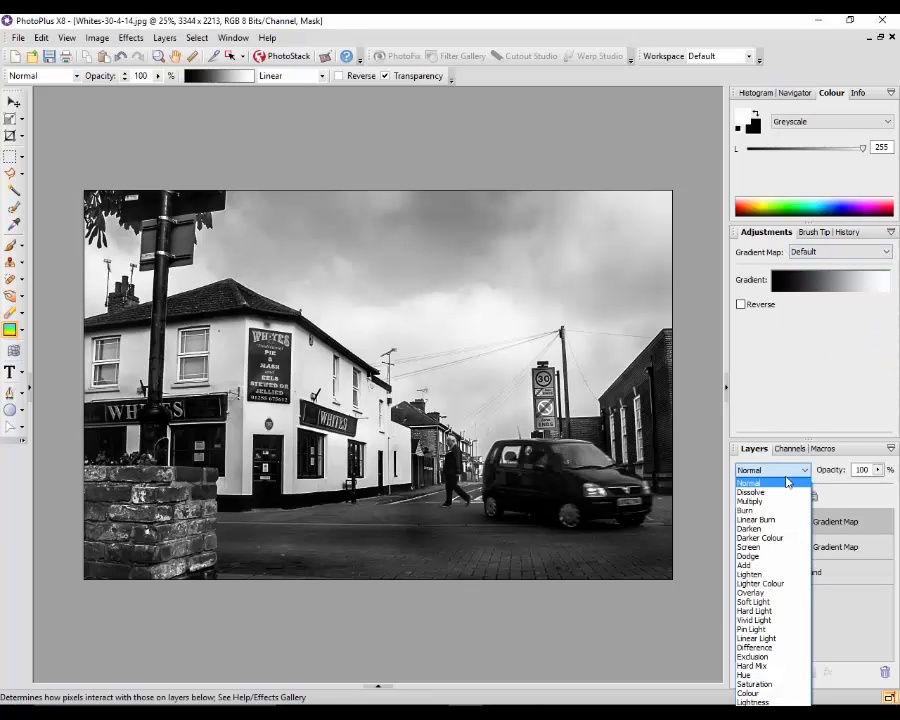
pyautogui.click(764, 602)
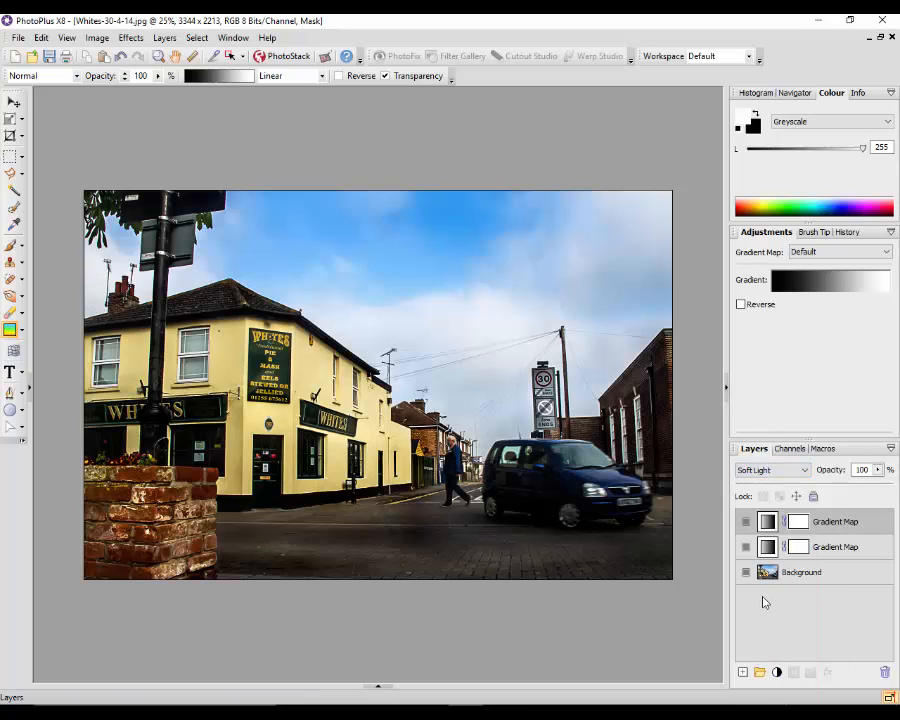
# Recolour the black stop of the second gradient map's gradient to dark grey #5E5D5D
pyautogui.click(789, 289)
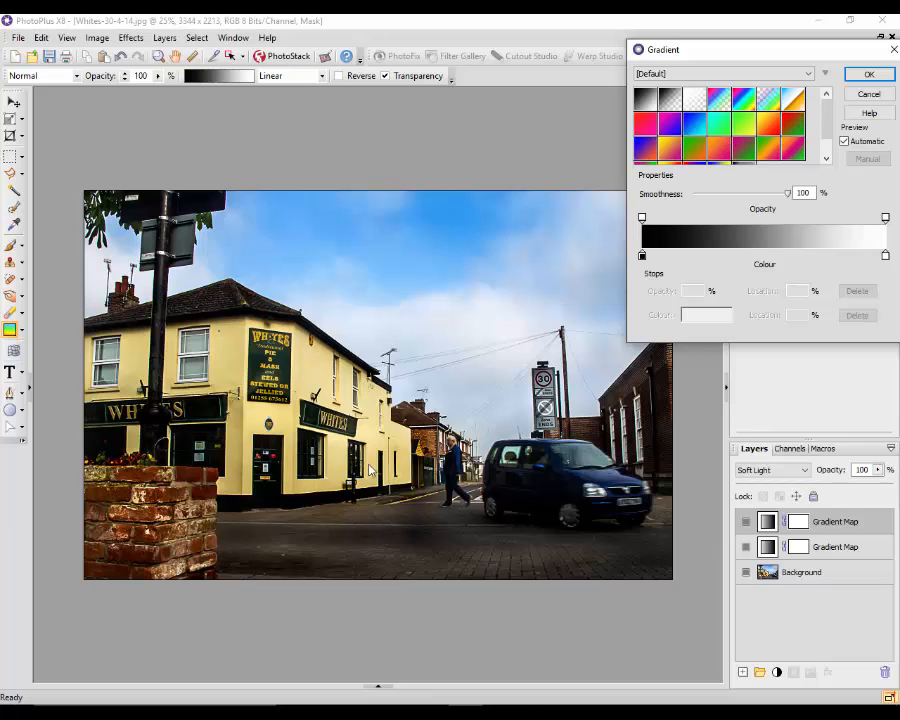
pyautogui.click(642, 256)
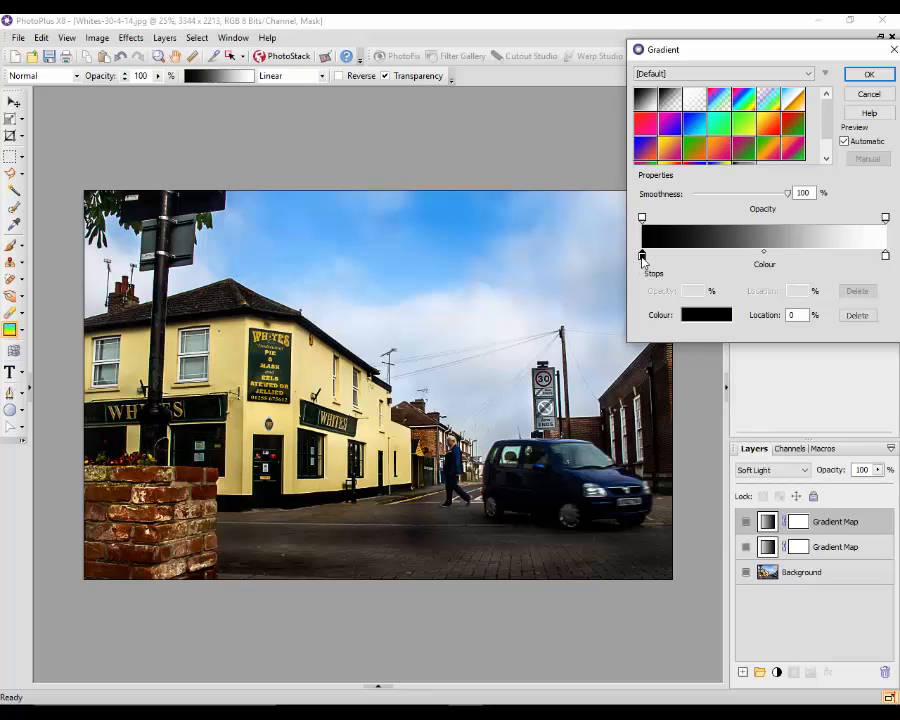
pyautogui.click(692, 318)
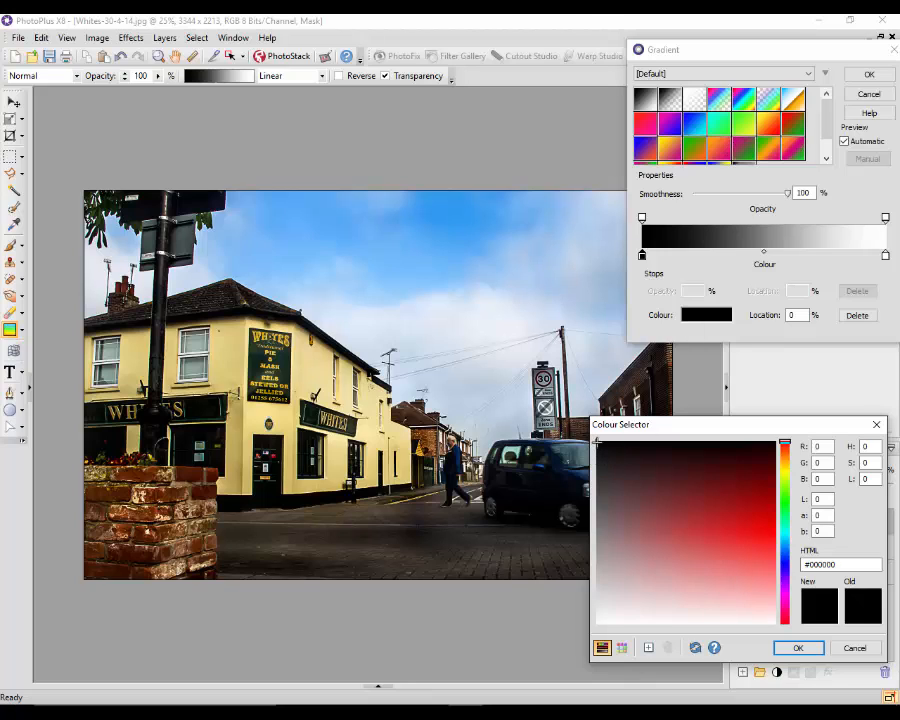
pyautogui.moveTo(597, 441); pyautogui.dragTo(597, 502)
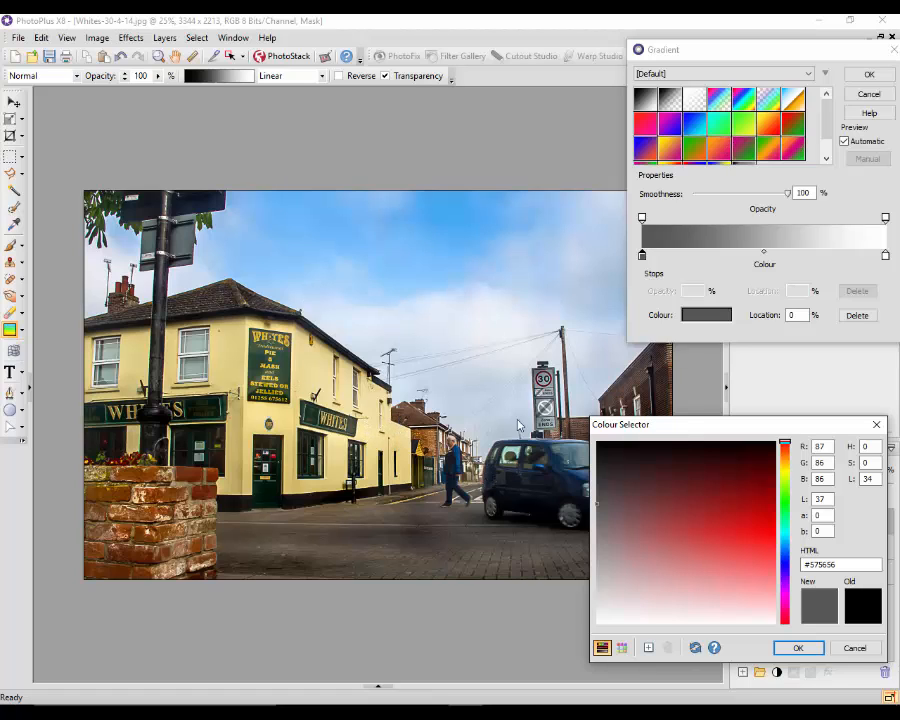
pyautogui.moveTo(672, 425); pyautogui.dragTo(720, 406)
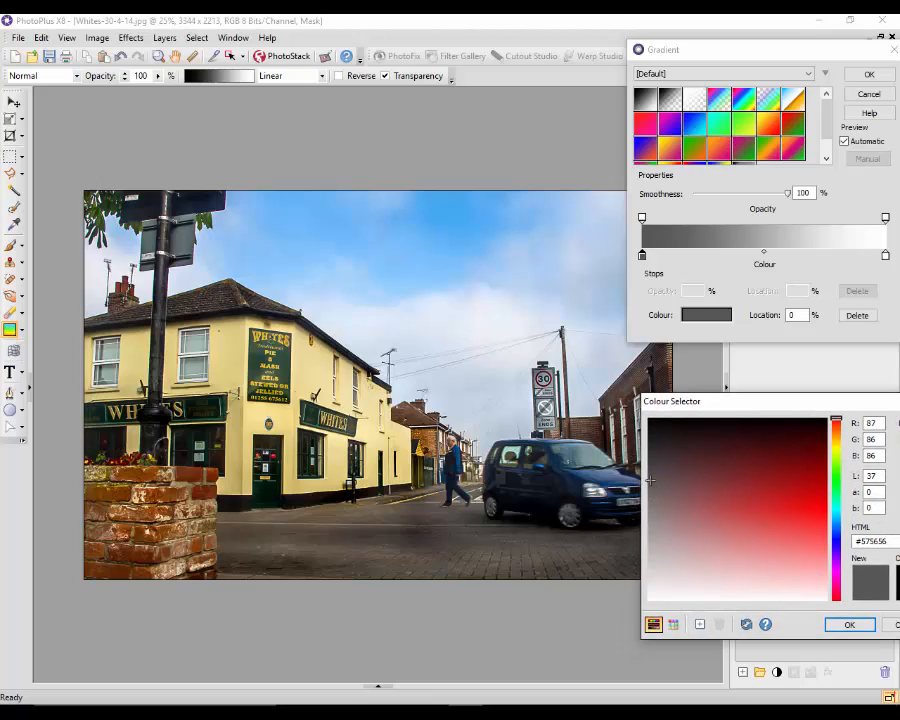
pyautogui.moveTo(648, 480); pyautogui.dragTo(649, 518)
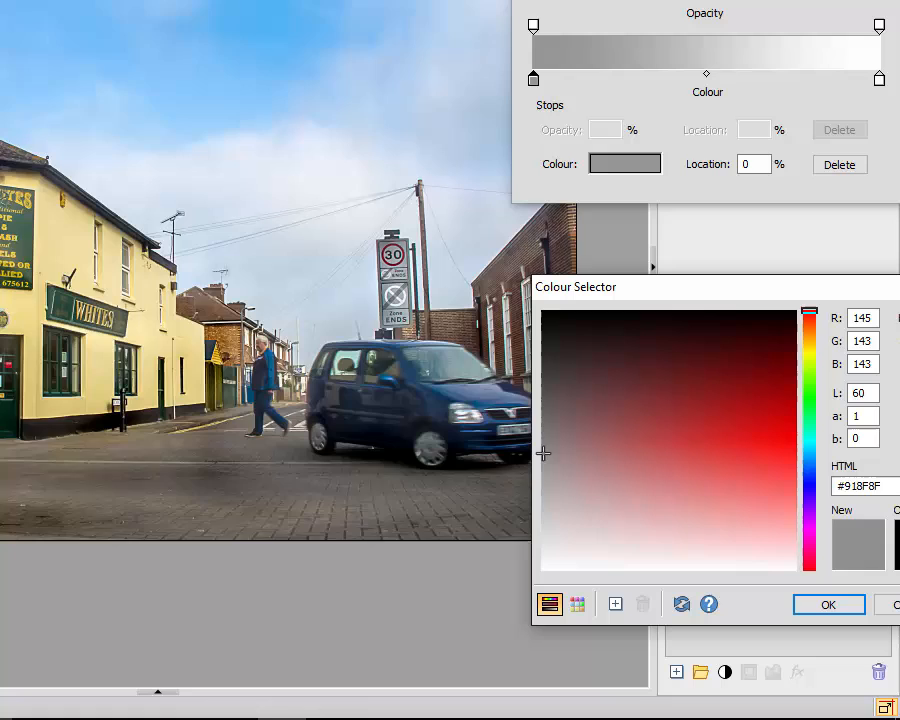
pyautogui.moveTo(543, 453); pyautogui.dragTo(540, 410)
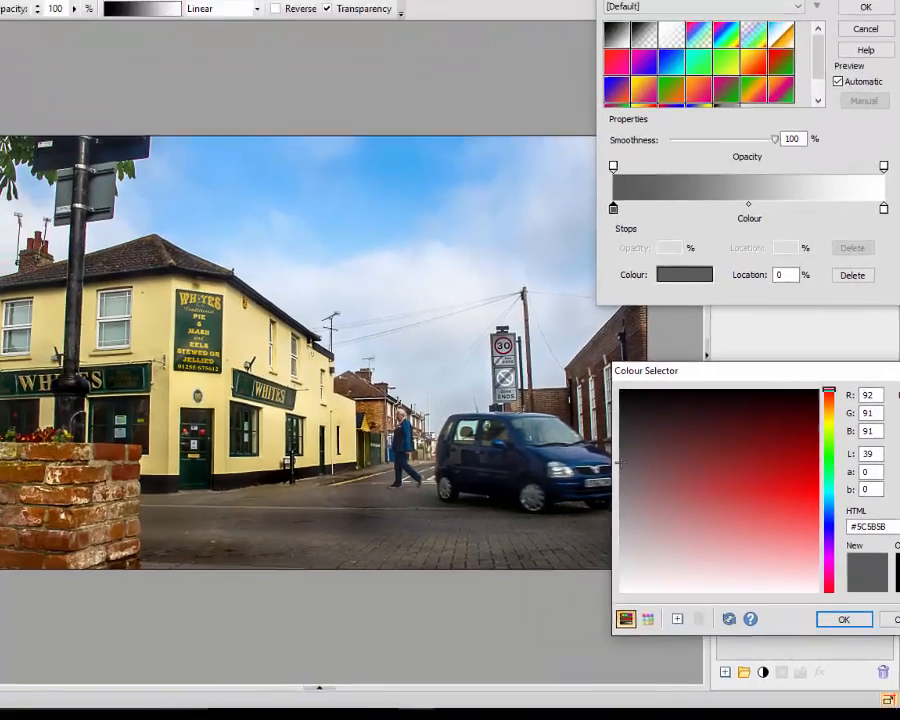
pyautogui.moveTo(619, 462); pyautogui.dragTo(621, 464)
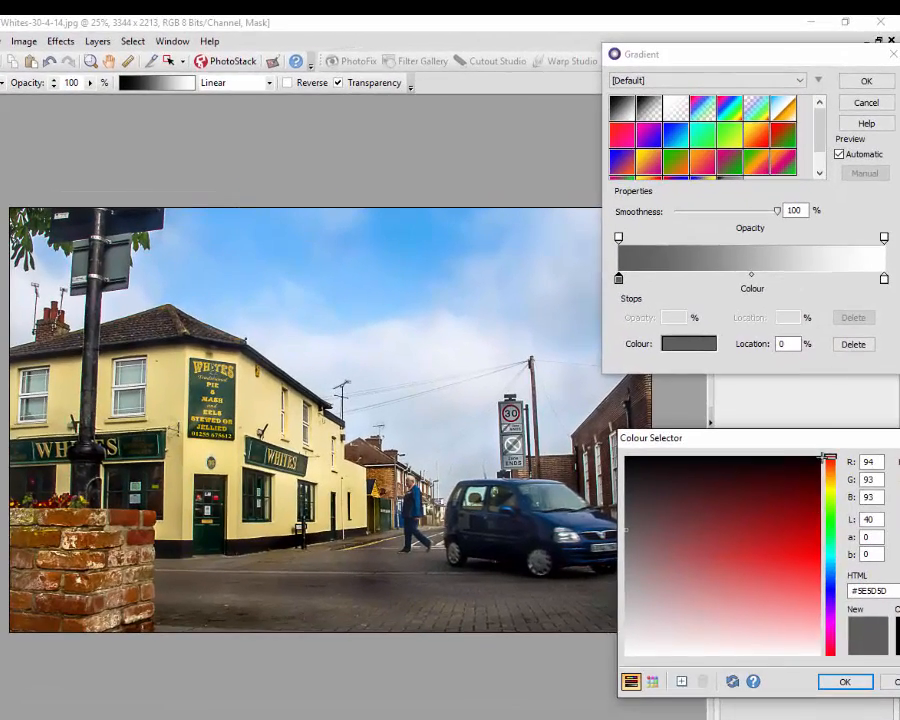
pyautogui.moveTo(820, 441); pyautogui.dragTo(768, 438)
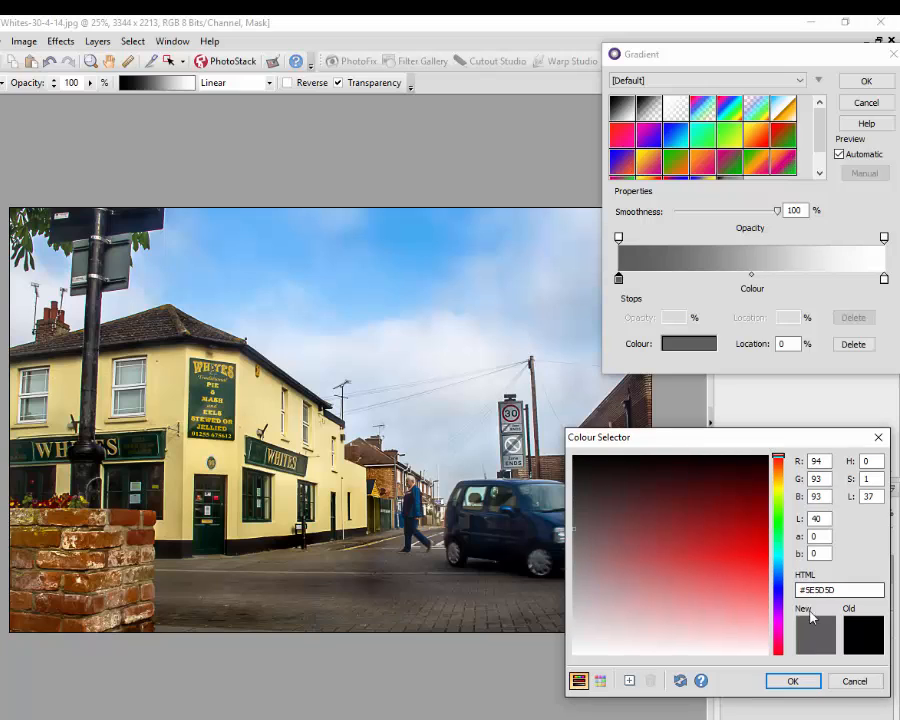
pyautogui.click(793, 681)
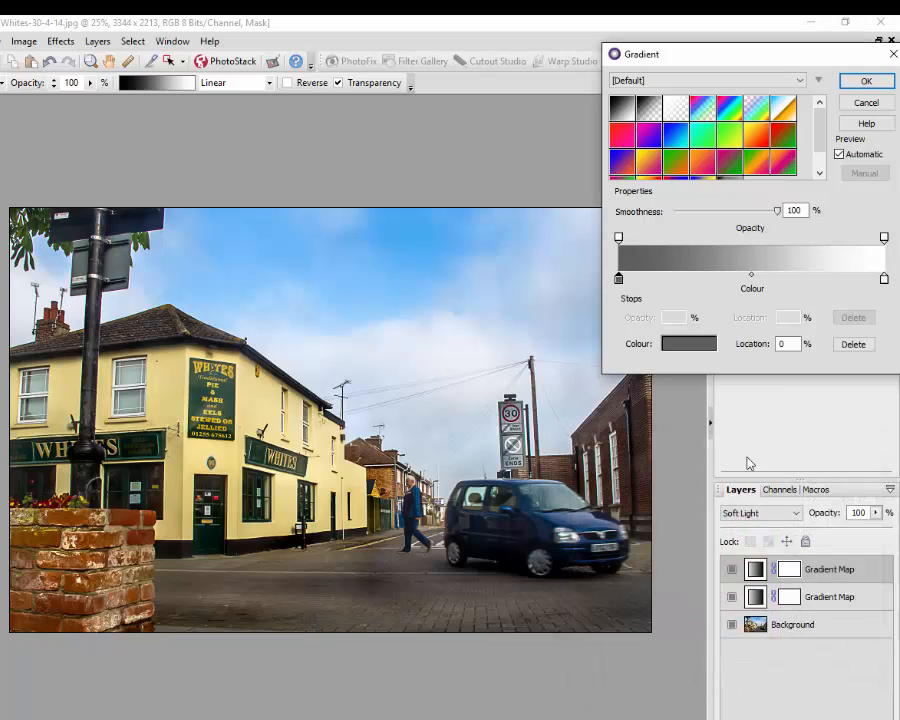
# Recolour the white stop of the second gradient map to pale peach #F4D4C1 and apply the gradient
pyautogui.click(883, 279)
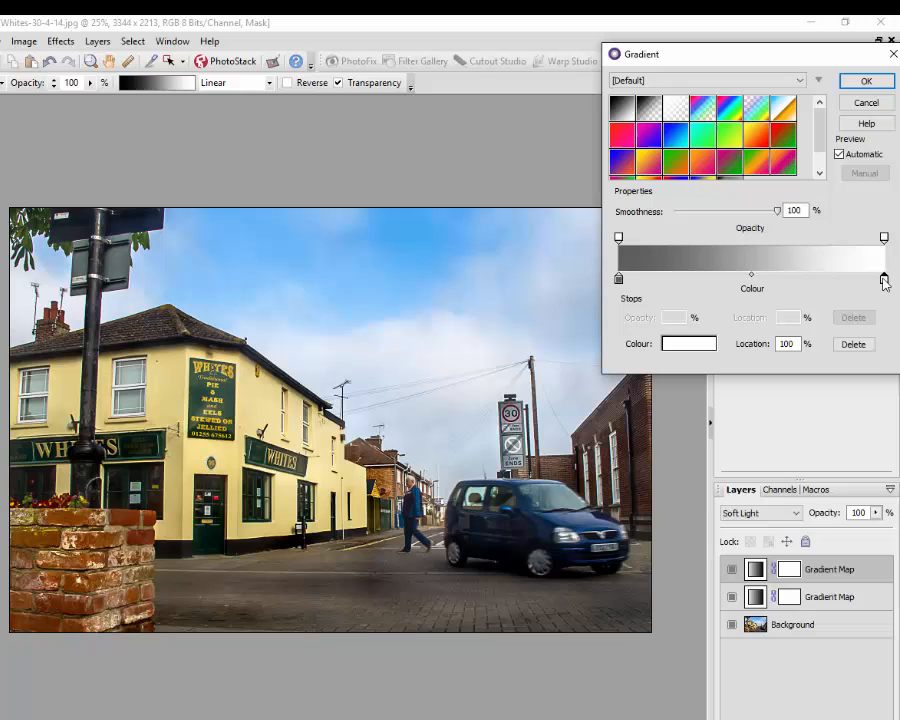
pyautogui.doubleClick(688, 344)
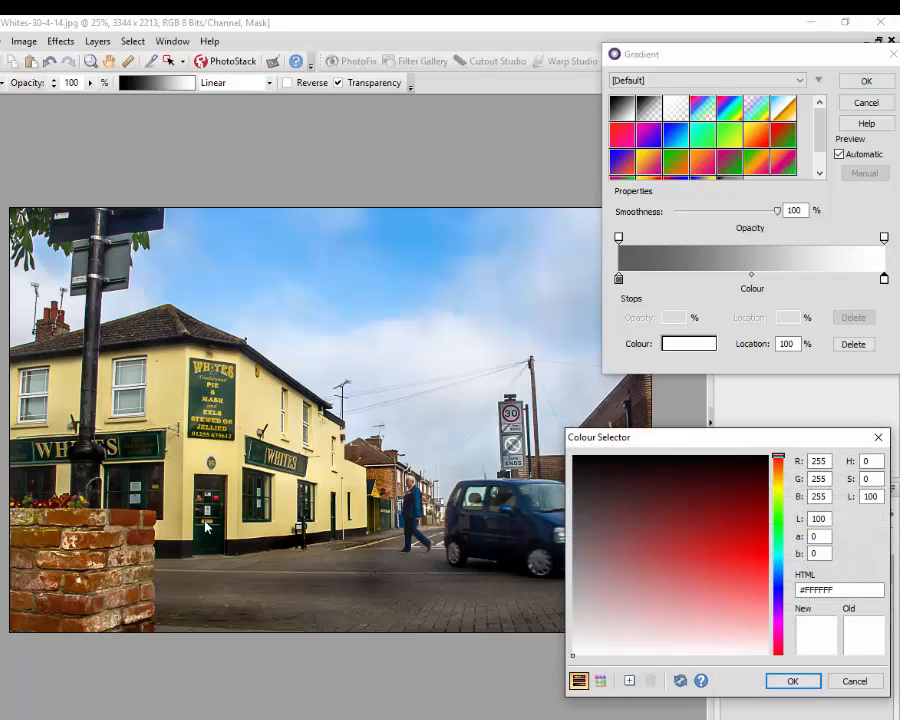
pyautogui.click(740, 551)
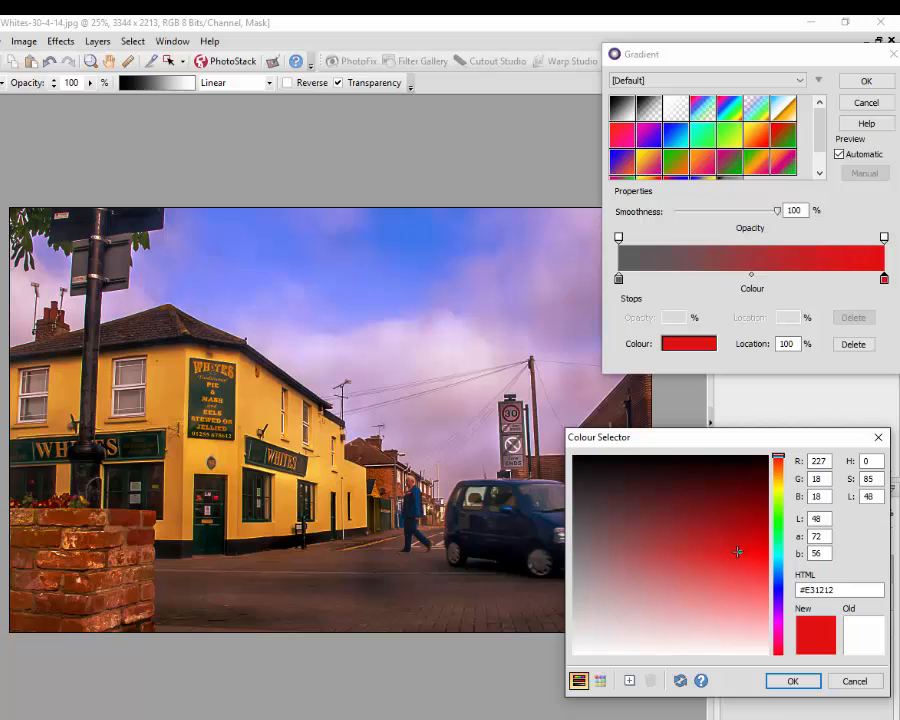
pyautogui.moveTo(741, 553); pyautogui.dragTo(751, 580)
pyautogui.moveTo(778, 457); pyautogui.dragTo(779, 475)
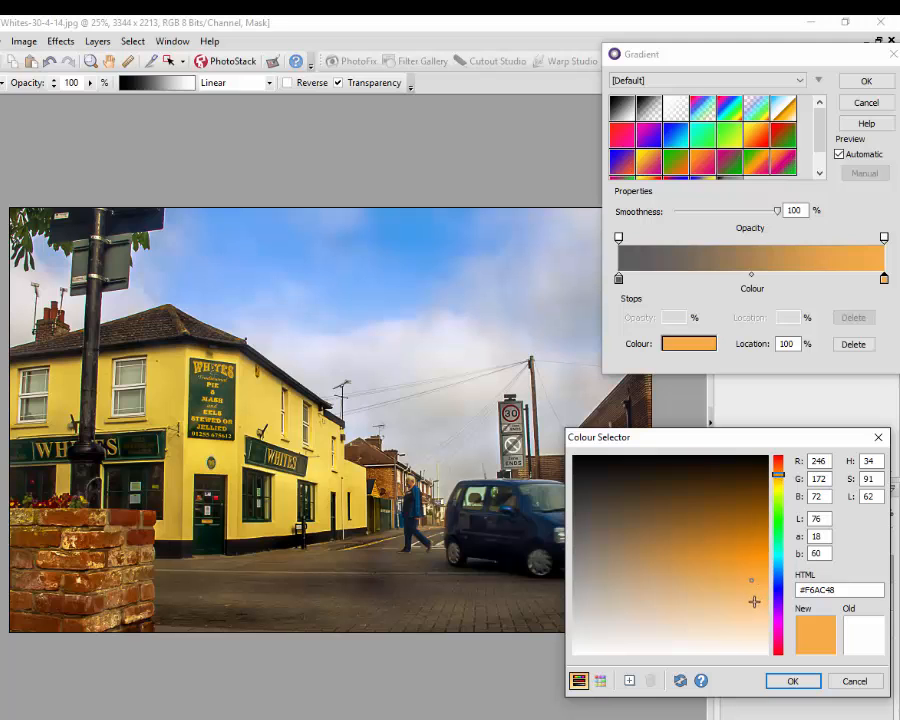
pyautogui.moveTo(751, 579)
pyautogui.mouseDown()
pyautogui.moveTo(737, 555)
pyautogui.moveTo(720, 566)
pyautogui.moveTo(747, 597)
pyautogui.moveTo(721, 617)
pyautogui.moveTo(695, 609)
pyautogui.moveTo(689, 577)
pyautogui.moveTo(681, 603)
pyautogui.moveTo(656, 613)
pyautogui.moveTo(665, 571)
pyautogui.moveTo(647, 599)
pyautogui.moveTo(733, 644)
pyautogui.moveTo(739, 607)
pyautogui.moveTo(757, 616)
pyautogui.mouseUp()
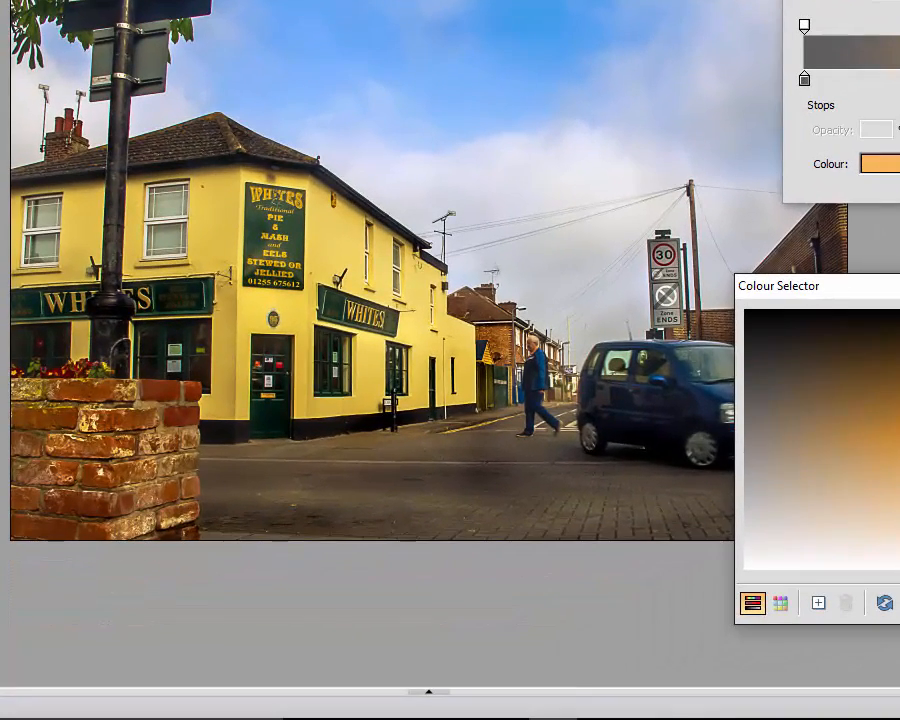
pyautogui.moveTo(895, 296); pyautogui.dragTo(484, 315)
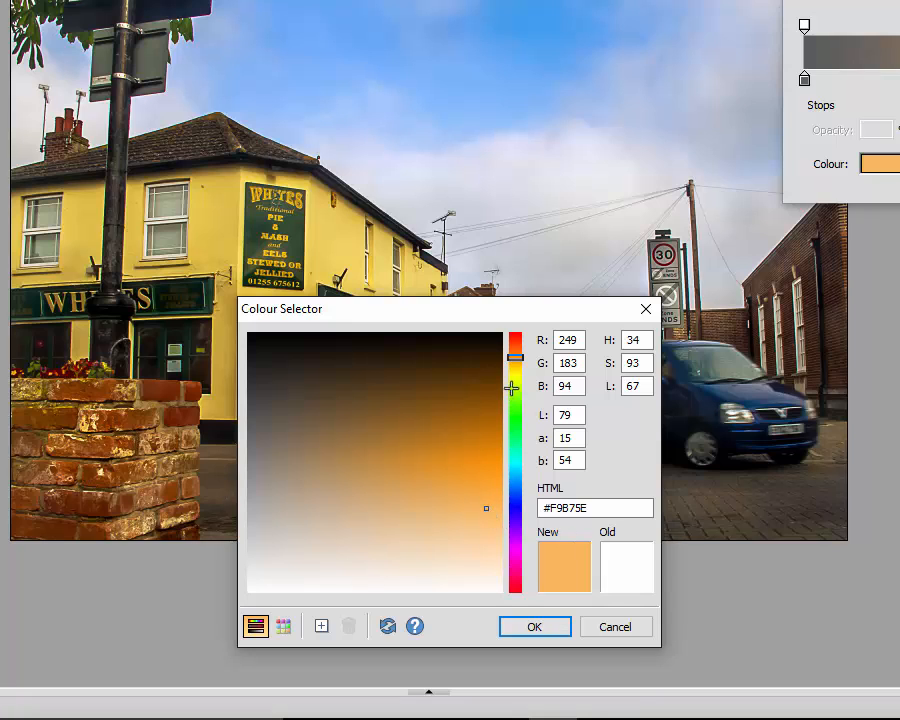
pyautogui.moveTo(516, 357); pyautogui.dragTo(515, 347)
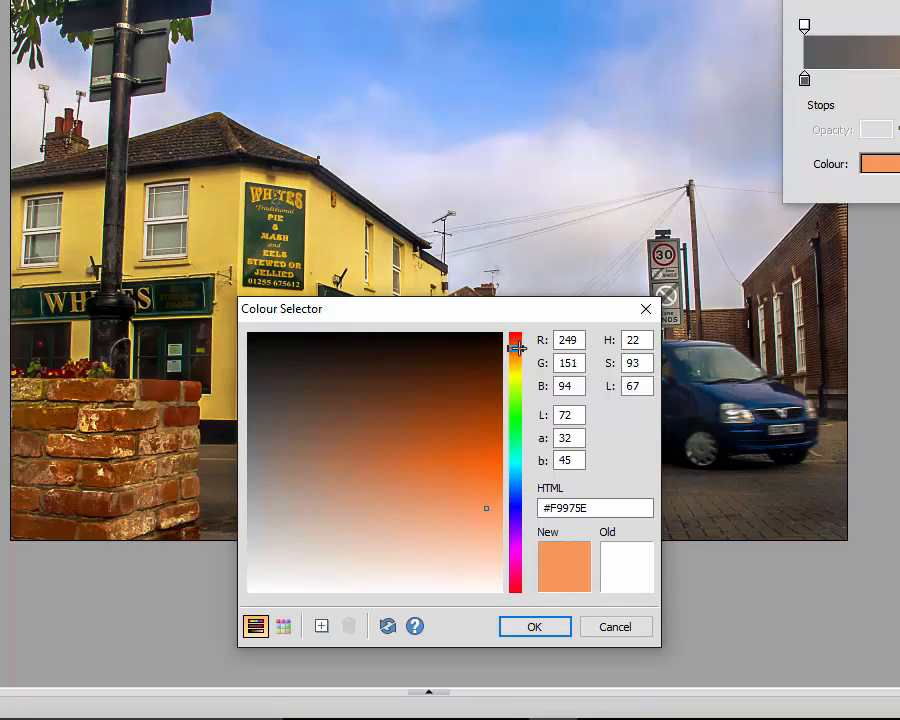
pyautogui.moveTo(490, 507)
pyautogui.mouseDown()
pyautogui.moveTo(456, 444)
pyautogui.moveTo(458, 424)
pyautogui.moveTo(422, 418)
pyautogui.moveTo(450, 442)
pyautogui.moveTo(463, 418)
pyautogui.moveTo(446, 470)
pyautogui.moveTo(396, 505)
pyautogui.moveTo(406, 505)
pyautogui.moveTo(406, 531)
pyautogui.moveTo(434, 542)
pyautogui.moveTo(428, 555)
pyautogui.mouseUp()
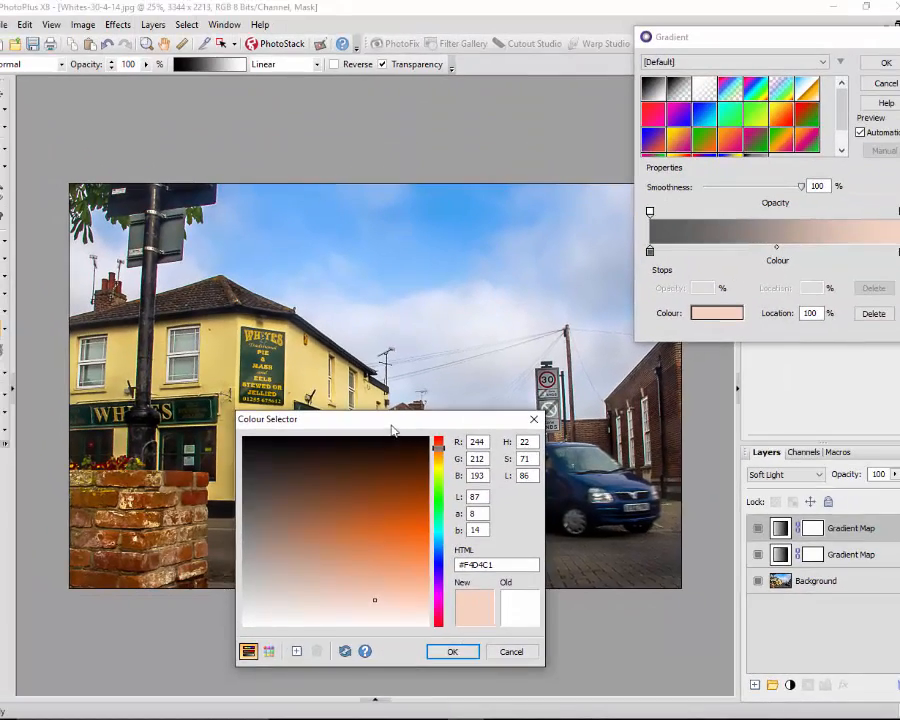
pyautogui.moveTo(392, 430); pyautogui.dragTo(760, 398)
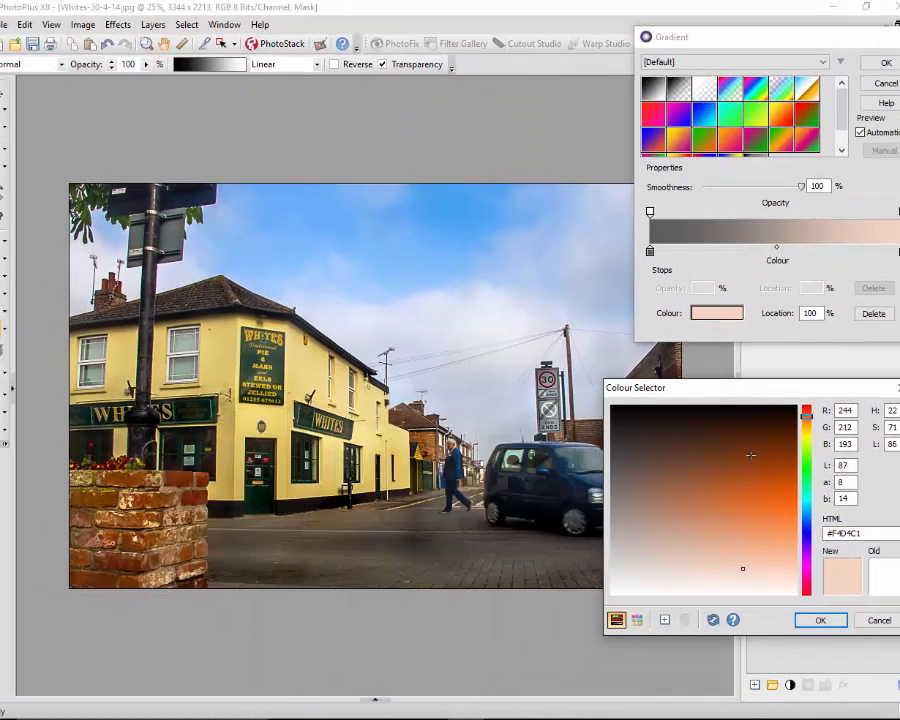
pyautogui.click(821, 621)
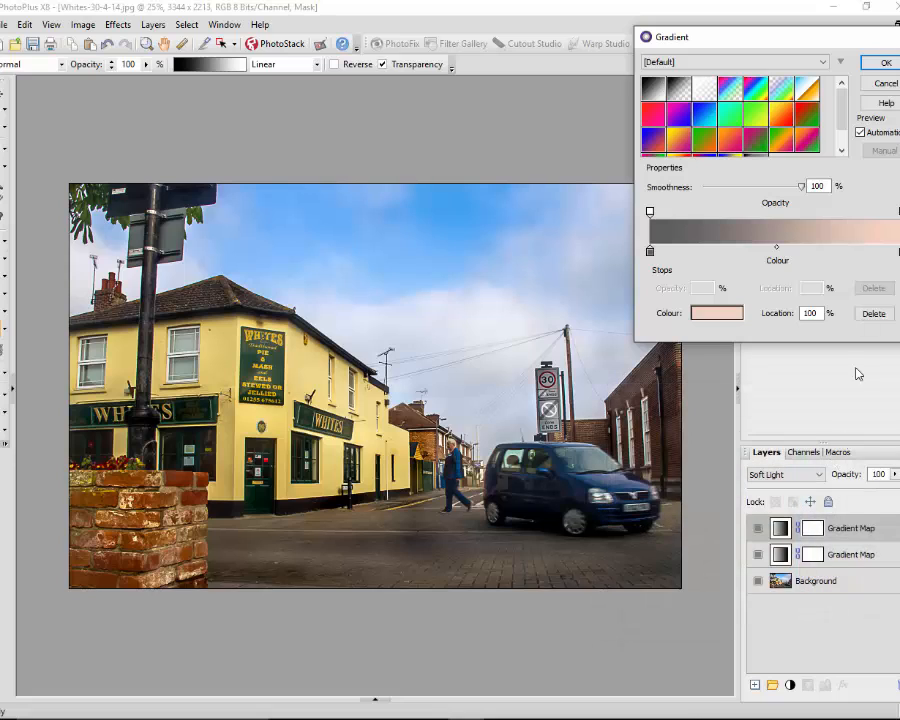
pyautogui.click(884, 63)
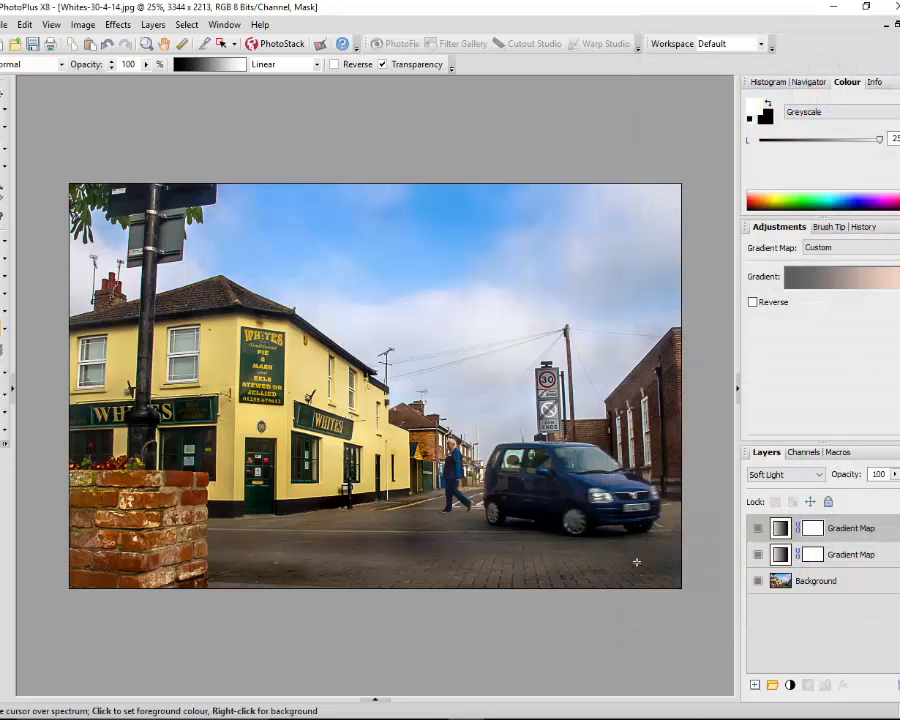
# Compare the photo with and without the upper Gradient Map layer by repeatedly hiding and showing it
pyautogui.click(758, 530)
pyautogui.click(758, 530)
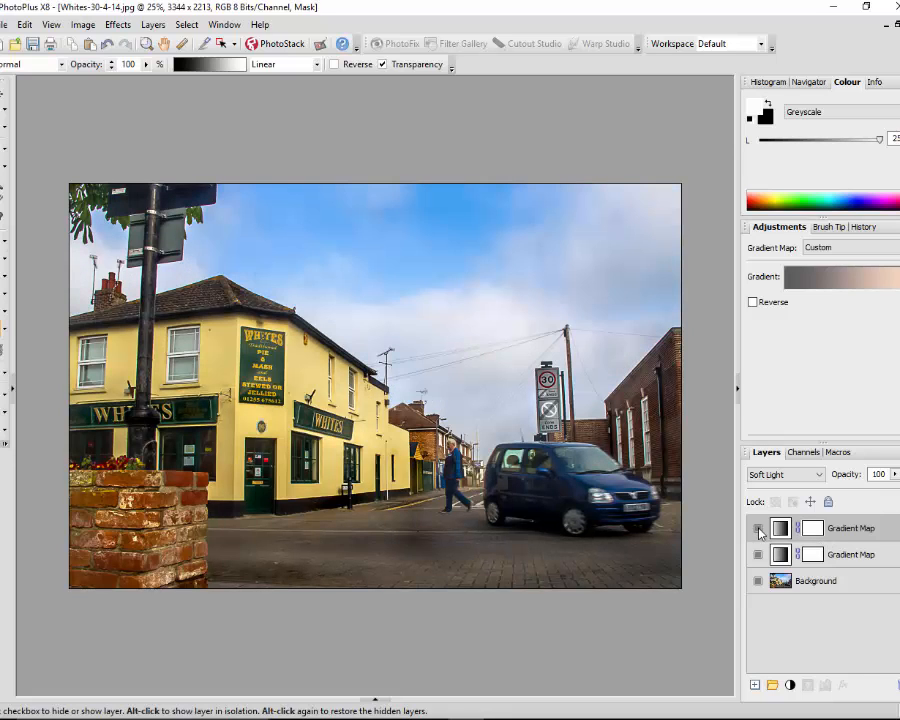
pyautogui.click(758, 530)
pyautogui.click(758, 530)
pyautogui.click(758, 530)
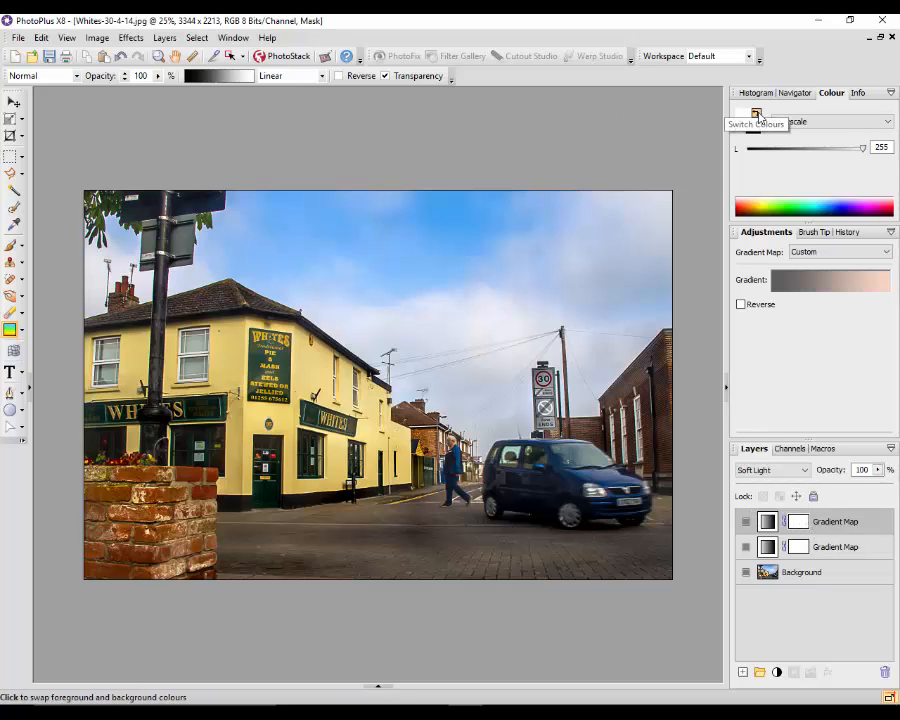
# Set black as the foreground colour and paint the upper Gradient Map's mask over the sky and street with a brush enlarged to 1800
pyautogui.click(755, 115)
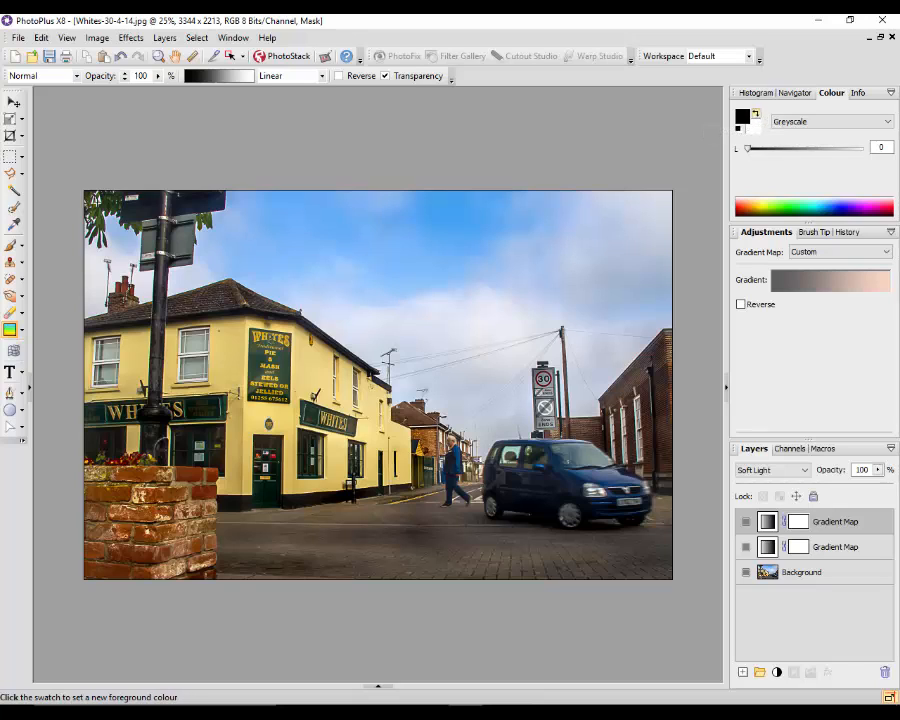
pyautogui.click(9, 246)
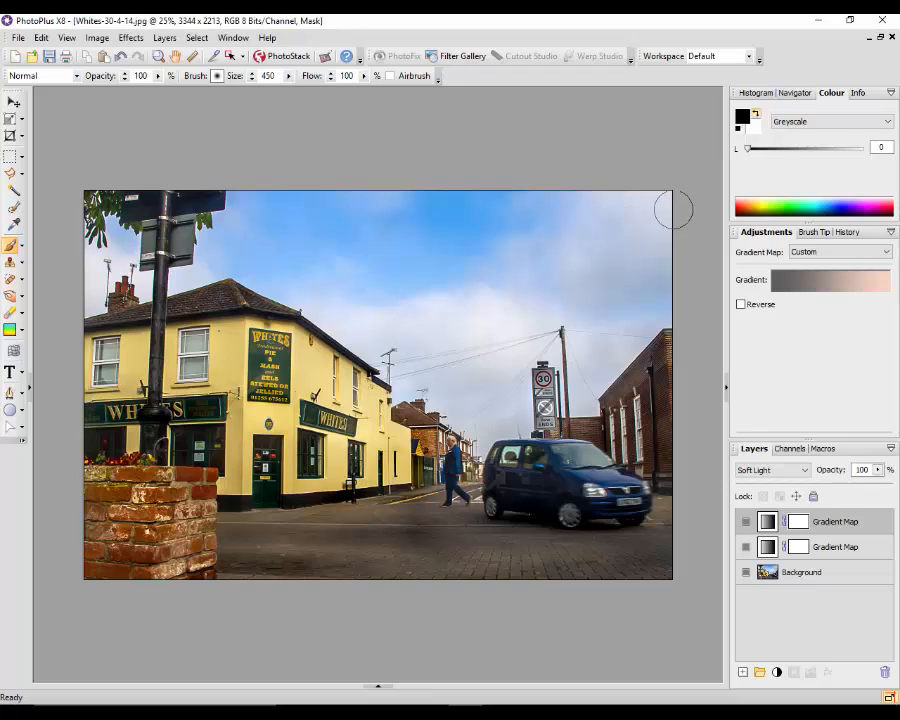
pyautogui.moveTo(504, 241)
pyautogui.mouseDown()
pyautogui.moveTo(521, 266)
pyautogui.moveTo(581, 285)
pyautogui.moveTo(531, 298)
pyautogui.moveTo(502, 276)
pyautogui.mouseUp()
pyautogui.press(']')
pyautogui.press(']')
pyautogui.press(']')
pyautogui.press(']')
pyautogui.press(']')
pyautogui.press(']')
pyautogui.press(']')
pyautogui.press(']')
pyautogui.press(']')
pyautogui.press(']')
pyautogui.press(']')
pyautogui.press(']')
pyautogui.press(']')
pyautogui.press(']')
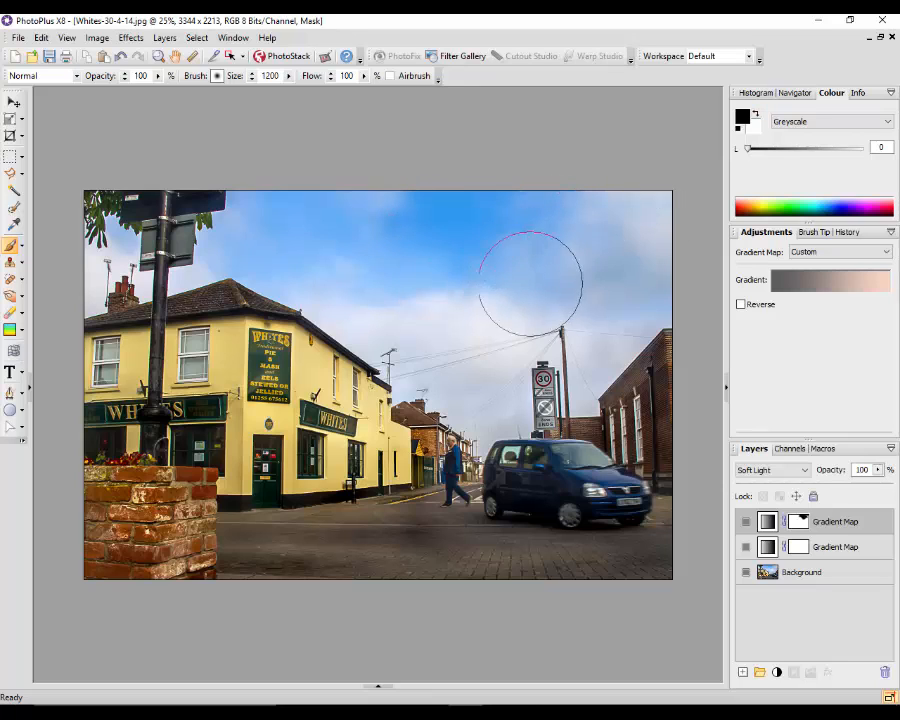
pyautogui.click(645, 282)
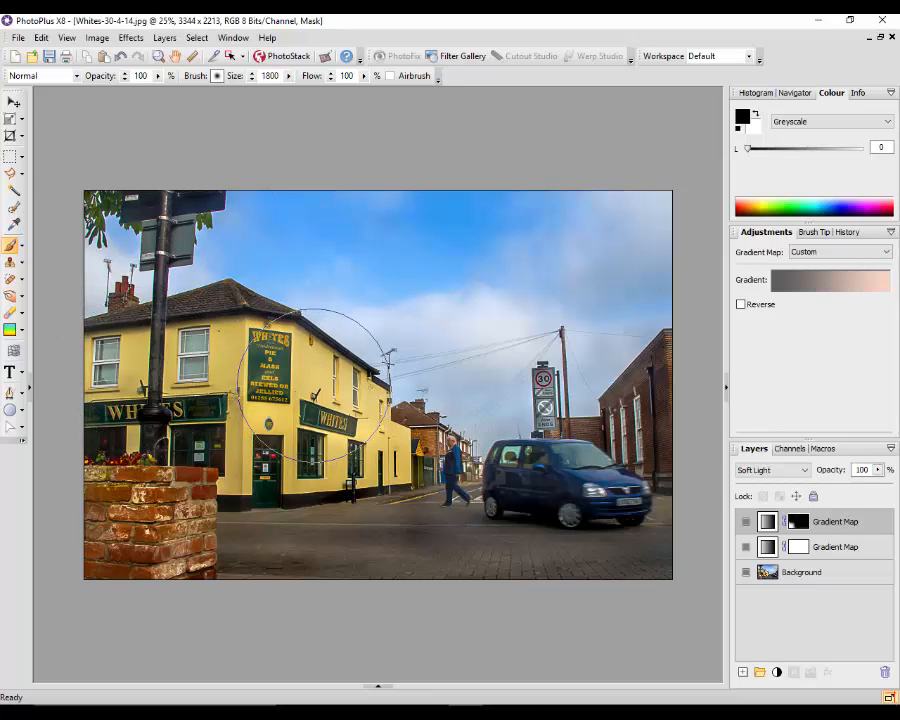
# Reduce the brush to 375 and mask the remaining areas around the brick wall, keeping the upper gradient map only on the bricks
pyautogui.press('[')
pyautogui.press('[')
pyautogui.press('[')
pyautogui.press('[')
pyautogui.press('[')
pyautogui.press('[')
pyautogui.press('[')
pyautogui.press('[')
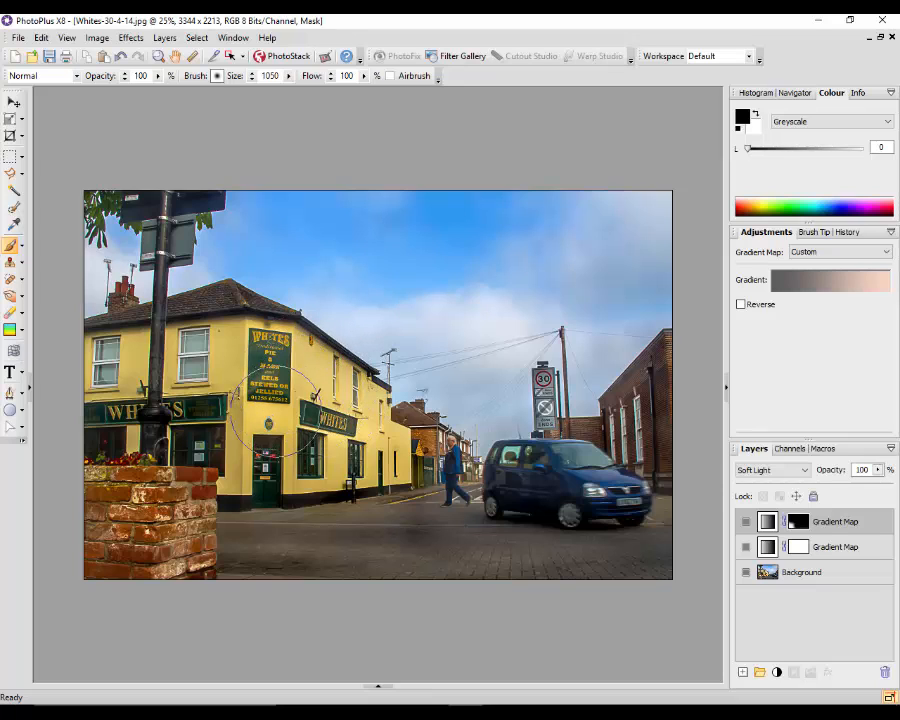
pyautogui.press('[')
pyautogui.press('[')
pyautogui.press('[')
pyautogui.press('[')
pyautogui.press('[')
pyautogui.press('[')
pyautogui.press('[')
pyautogui.press('[')
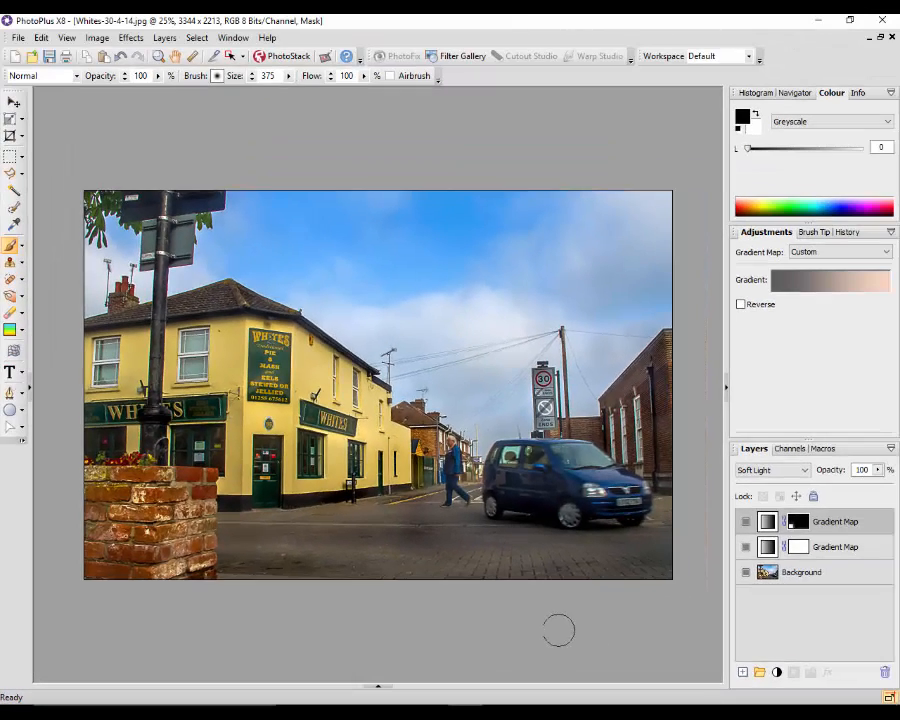
pyautogui.click(10, 156)
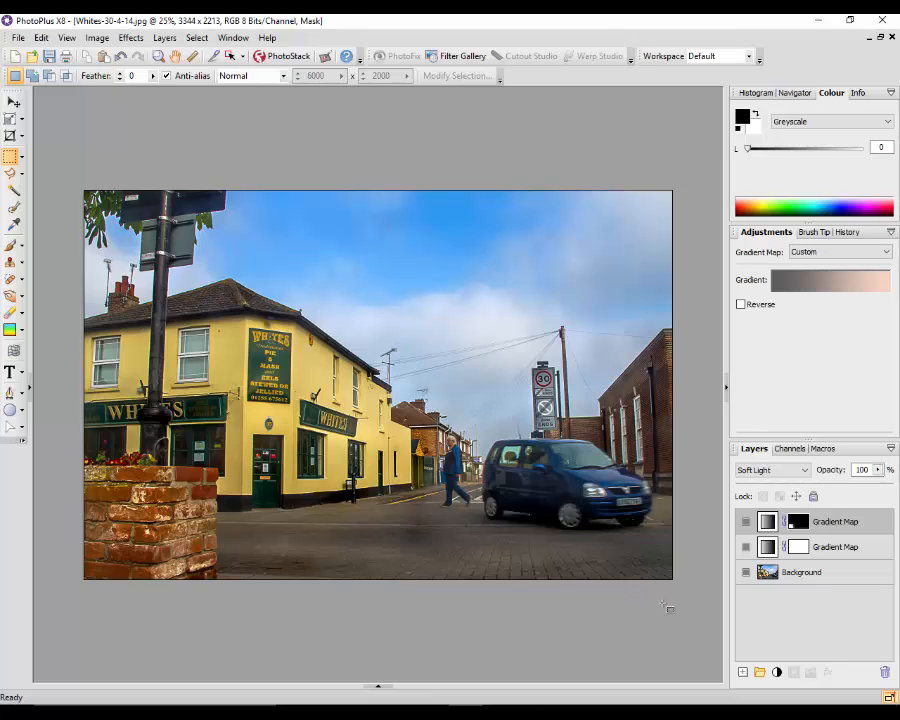
# Add a third Gradient Map adjustment layer with the default gradient and set its blend mode to Hard Light
pyautogui.click(781, 678)
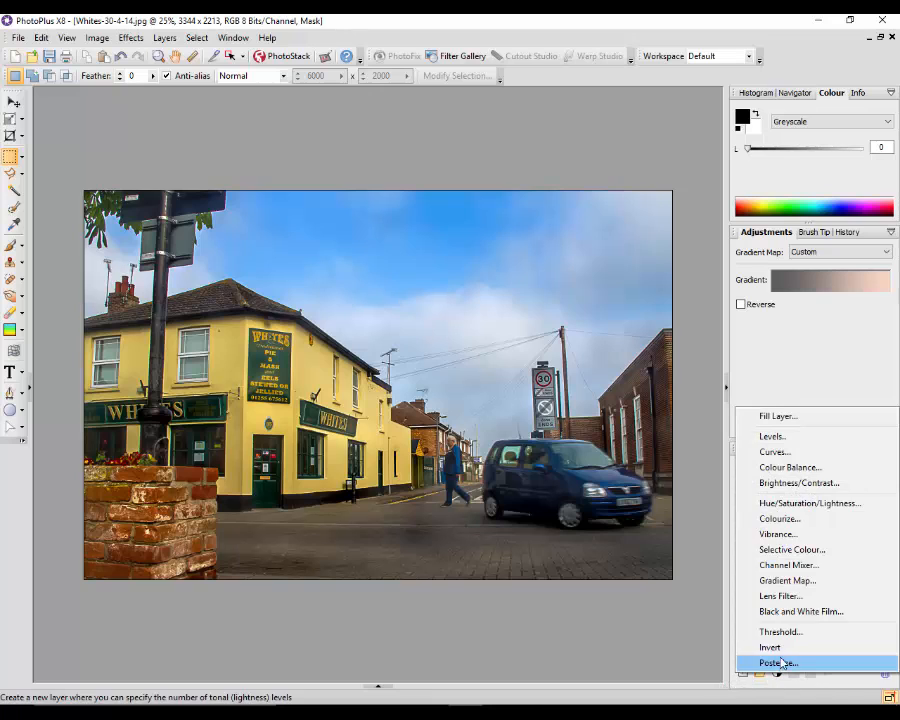
pyautogui.click(791, 582)
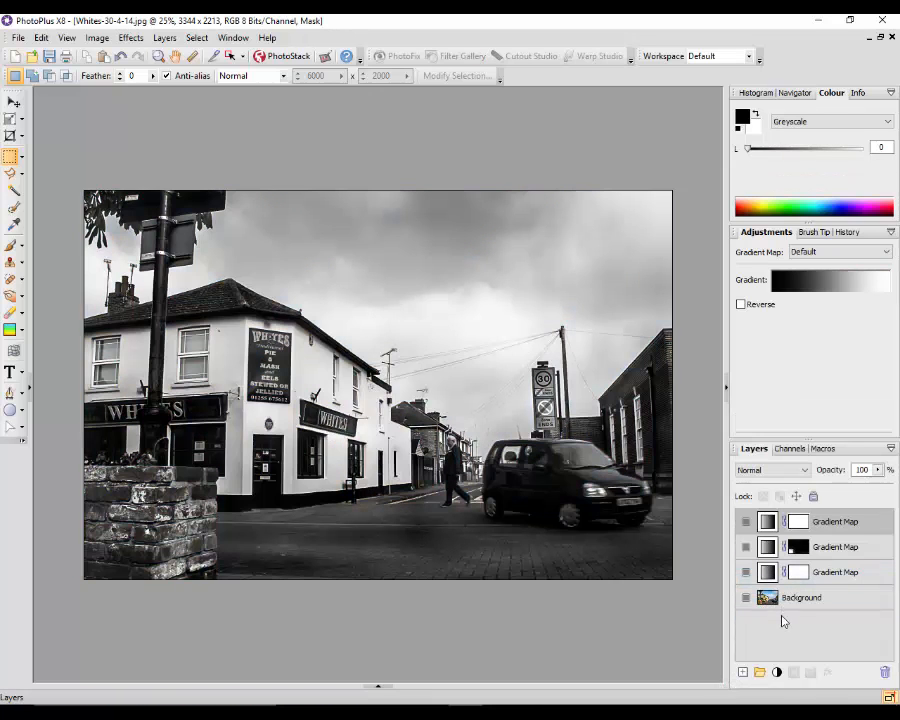
pyautogui.click(806, 470)
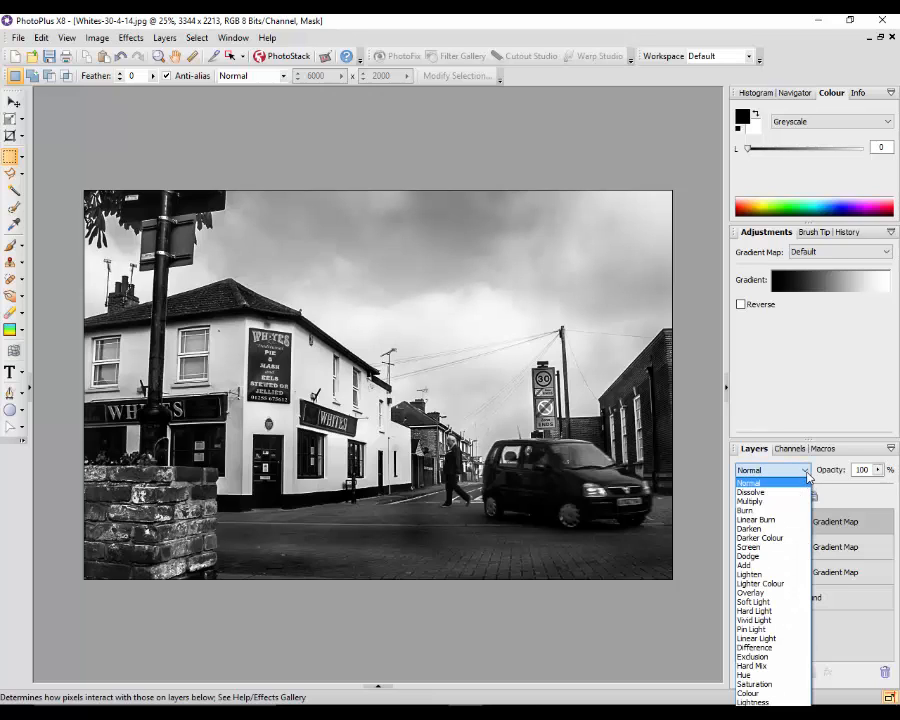
pyautogui.click(772, 611)
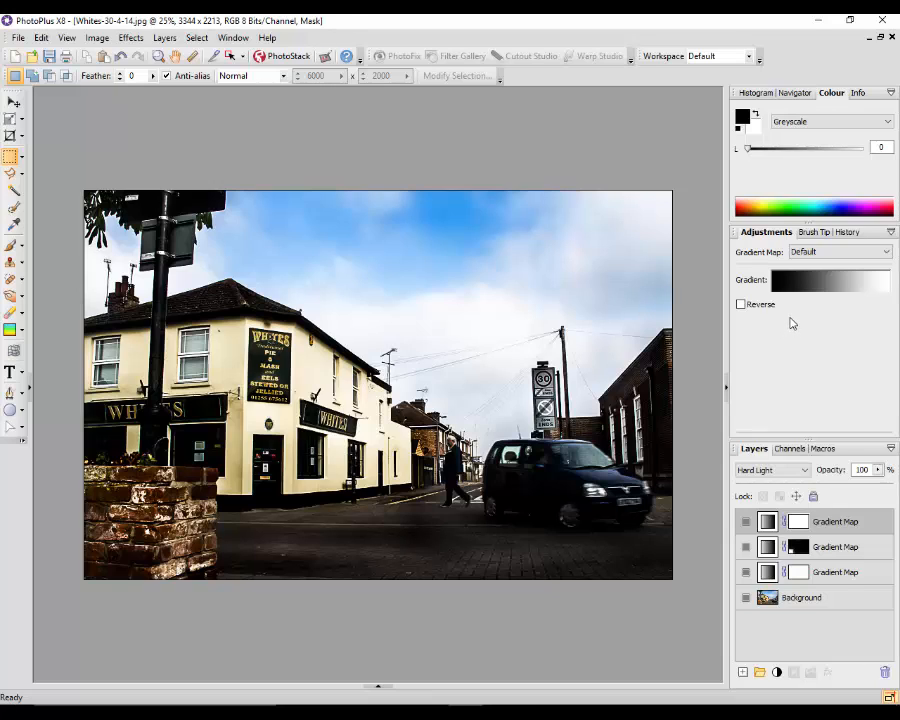
# Change the black start stop of the top Gradient Map's gradient to mid grey #777777
pyautogui.click(799, 285)
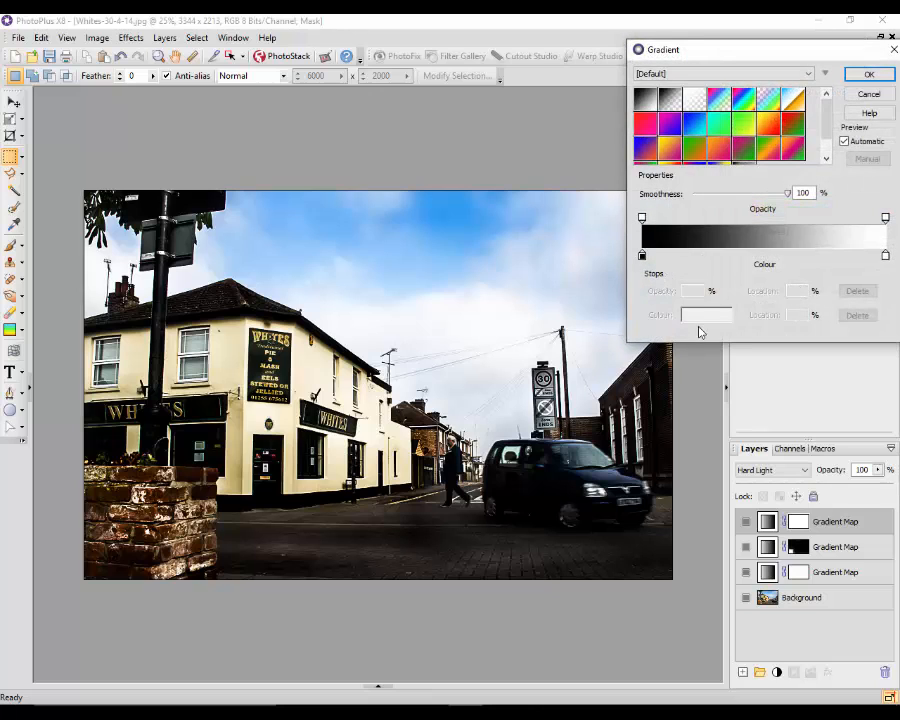
pyautogui.click(643, 255)
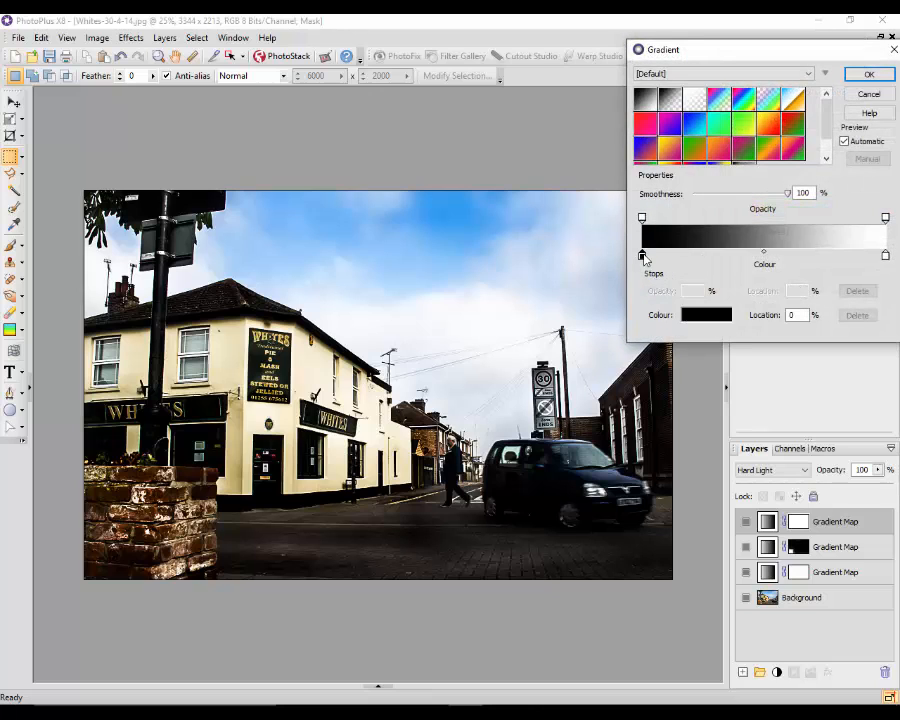
pyautogui.click(697, 316)
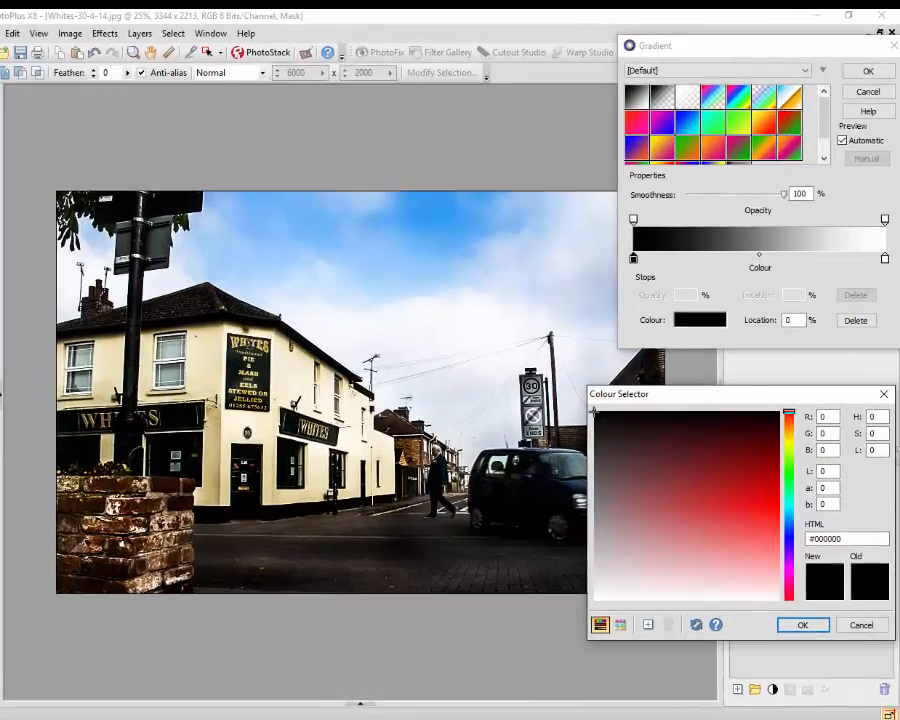
pyautogui.moveTo(604, 404)
pyautogui.mouseDown()
pyautogui.moveTo(604, 420)
pyautogui.moveTo(577, 447)
pyautogui.moveTo(576, 505)
pyautogui.mouseUp()
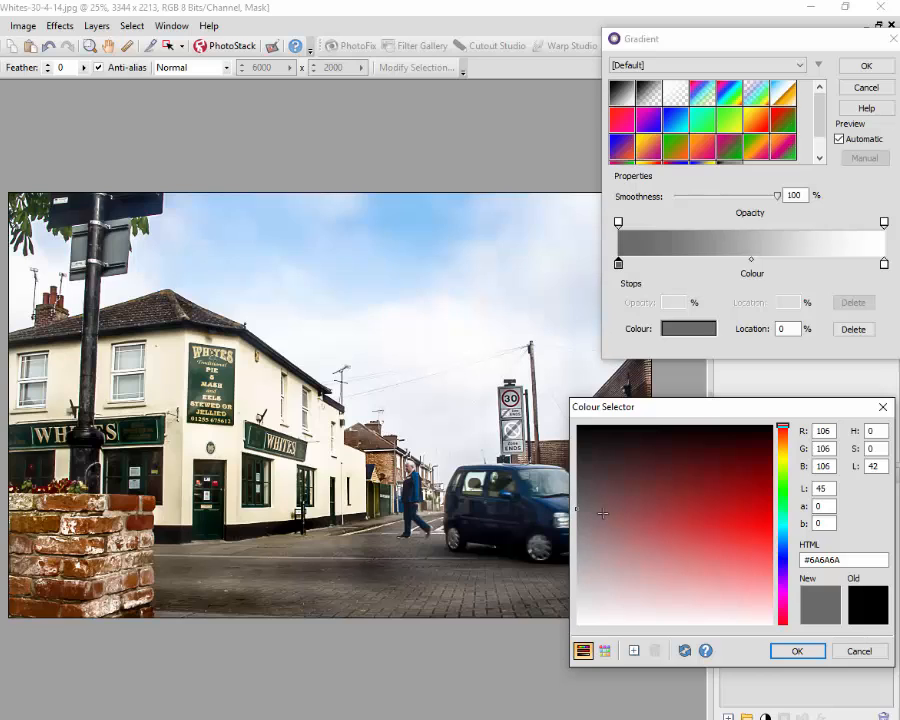
pyautogui.moveTo(578, 509)
pyautogui.mouseDown()
pyautogui.moveTo(584, 604)
pyautogui.moveTo(579, 516)
pyautogui.mouseUp()
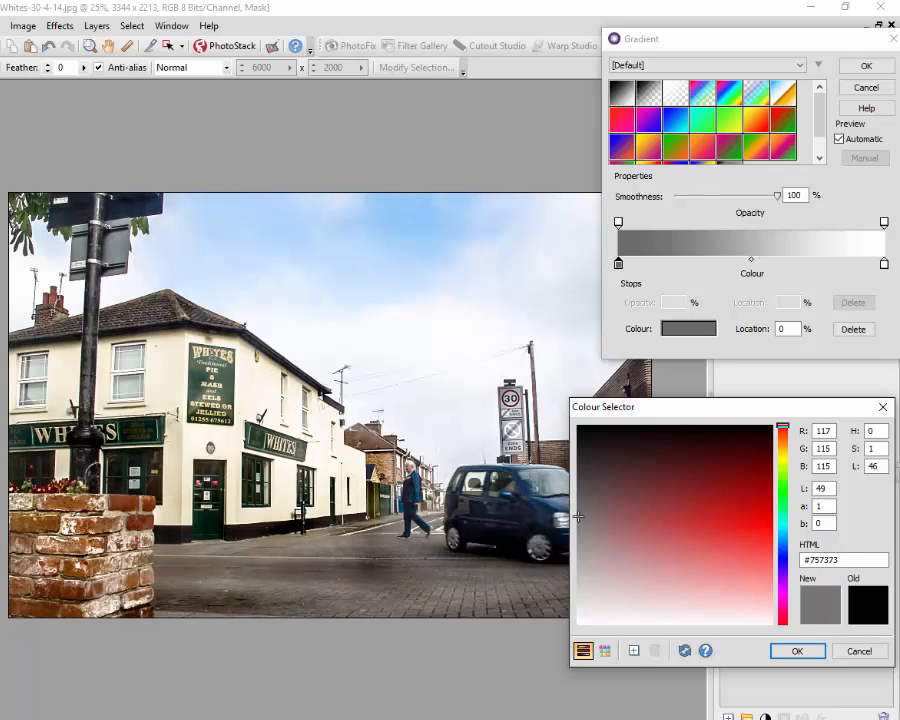
pyautogui.moveTo(578, 516); pyautogui.dragTo(577, 518)
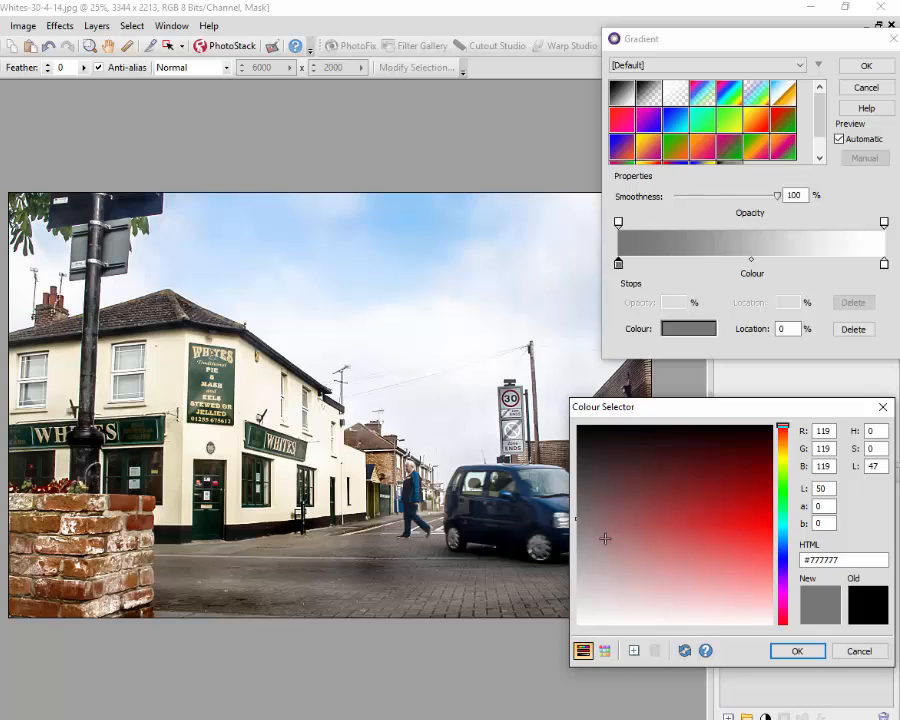
pyautogui.click(797, 654)
pyautogui.click(793, 652)
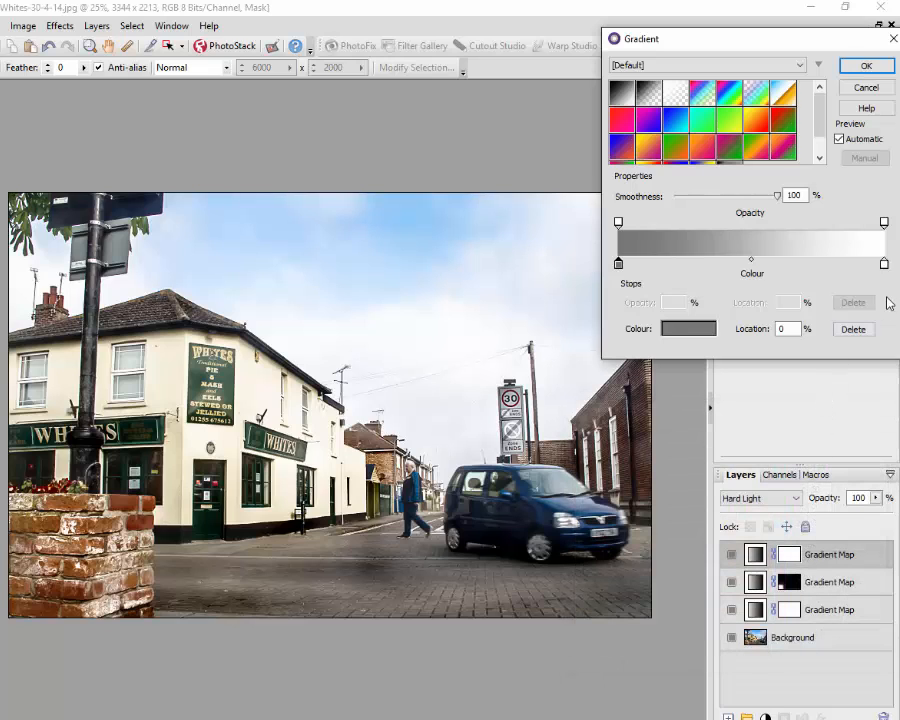
# Change the gradient's white end stop to grey #888888 and apply the custom gradient
pyautogui.click(884, 264)
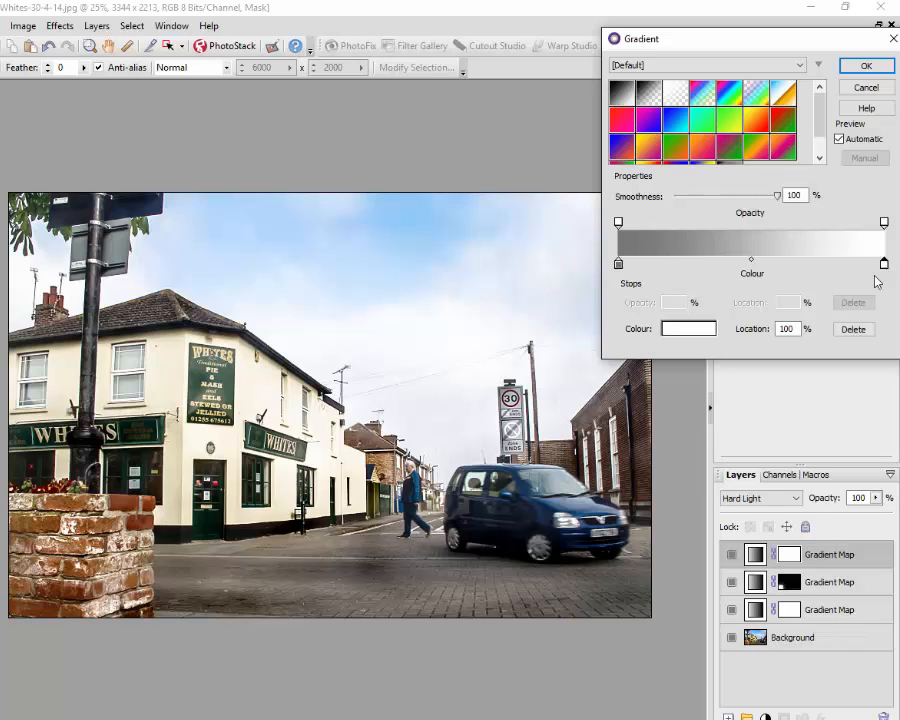
pyautogui.click(704, 328)
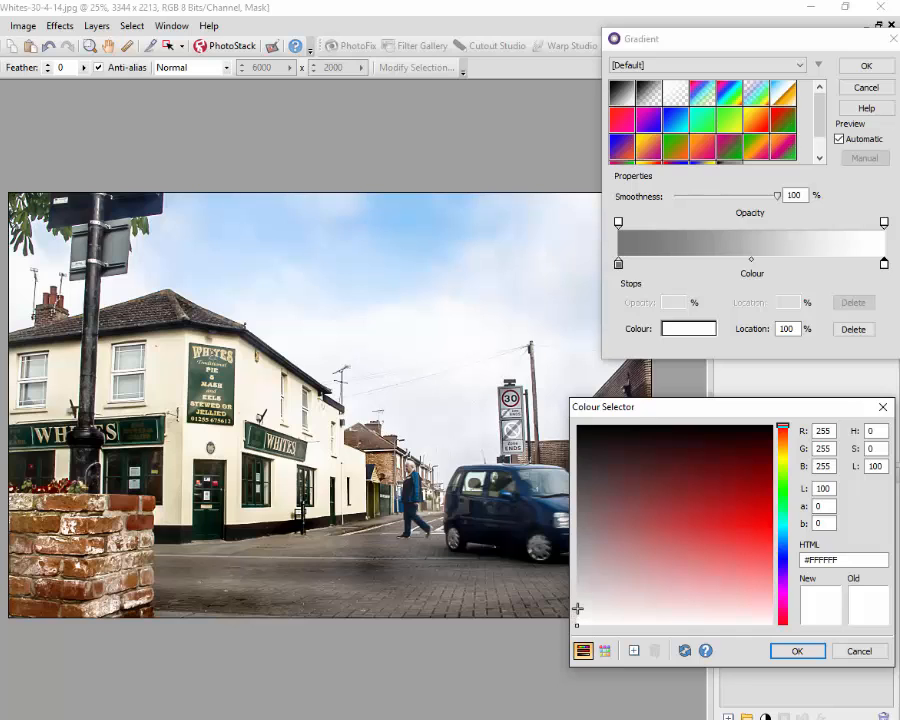
pyautogui.click(581, 609)
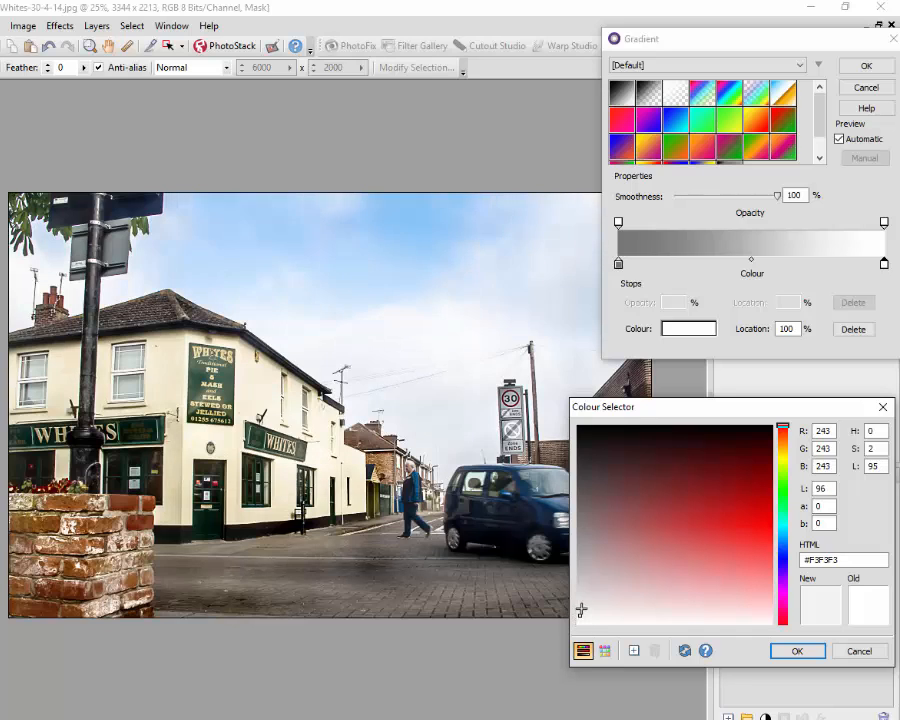
pyautogui.moveTo(581, 609)
pyautogui.mouseDown()
pyautogui.moveTo(581, 524)
pyautogui.moveTo(577, 532)
pyautogui.mouseUp()
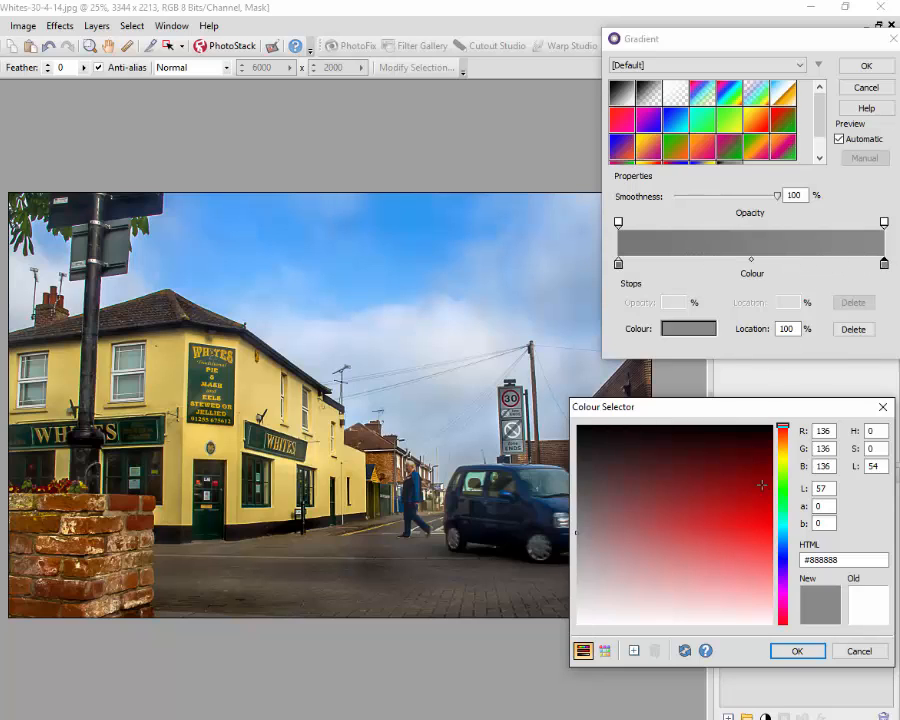
pyautogui.click(797, 652)
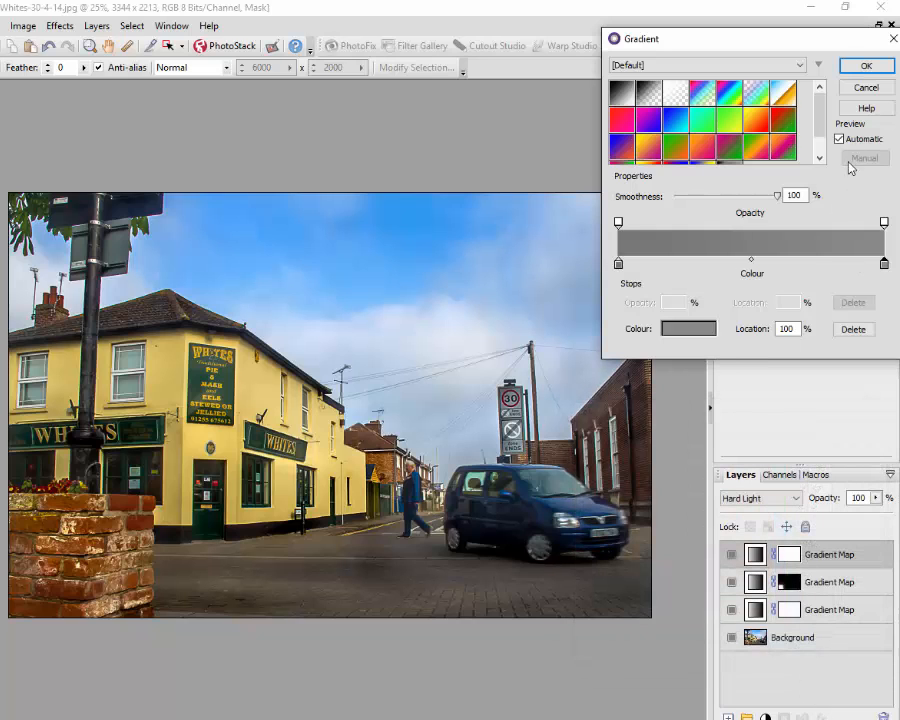
pyautogui.click(866, 66)
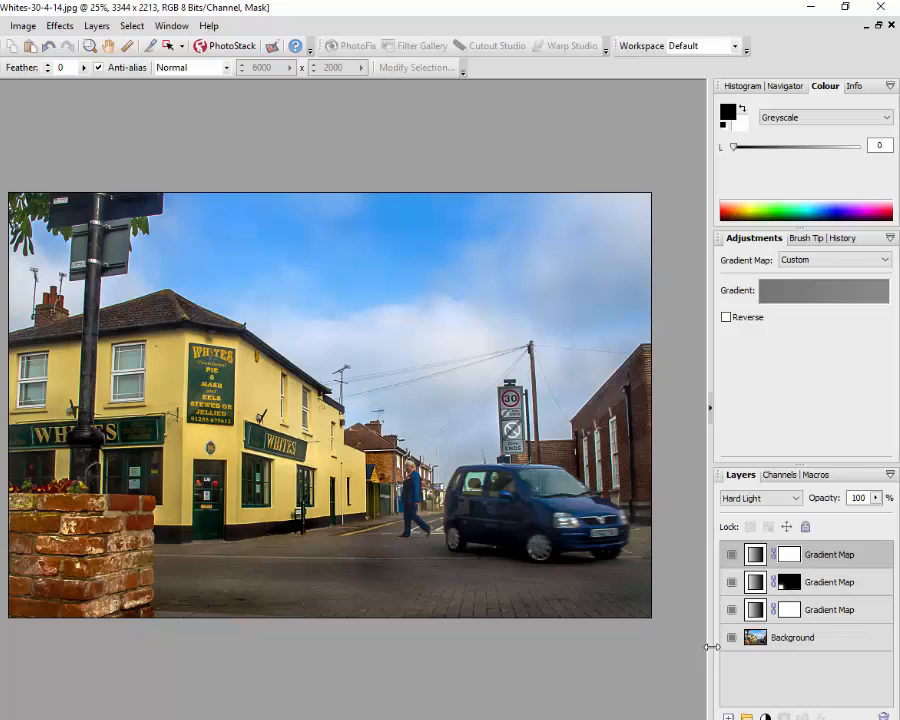
# Hide all three Gradient Map layers, then toggle the lower and middle ones to compare each layer's effect on the photo
pyautogui.click(733, 558)
pyautogui.click(731, 582)
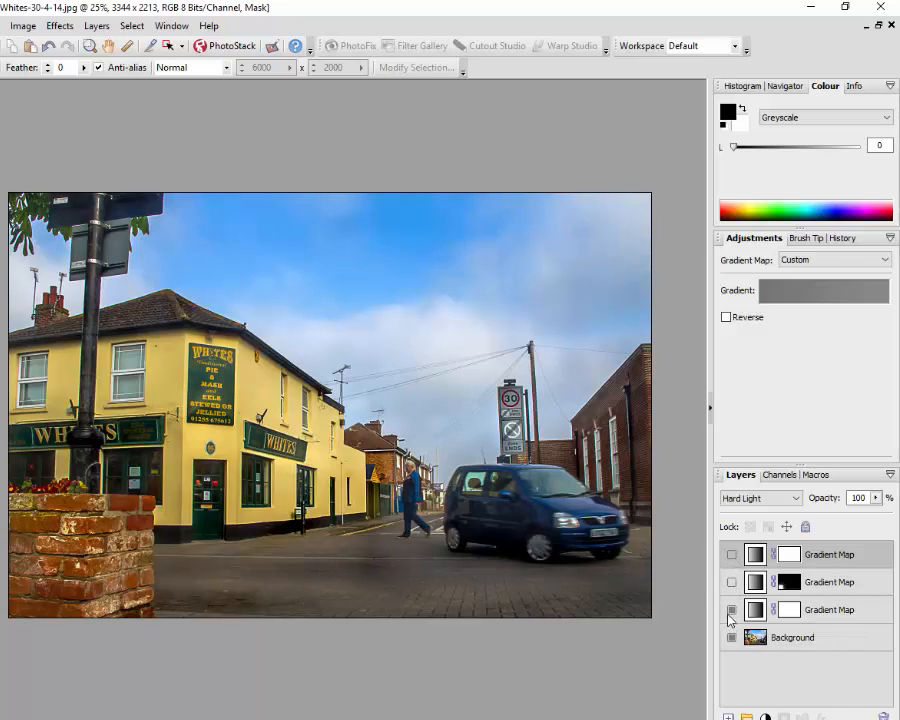
pyautogui.click(732, 610)
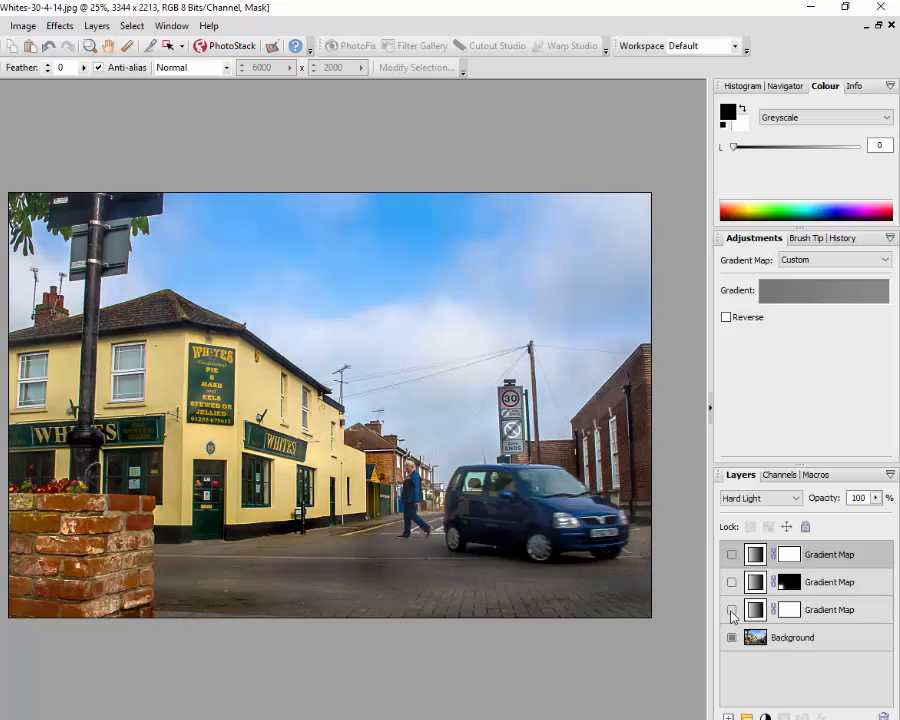
pyautogui.click(732, 611)
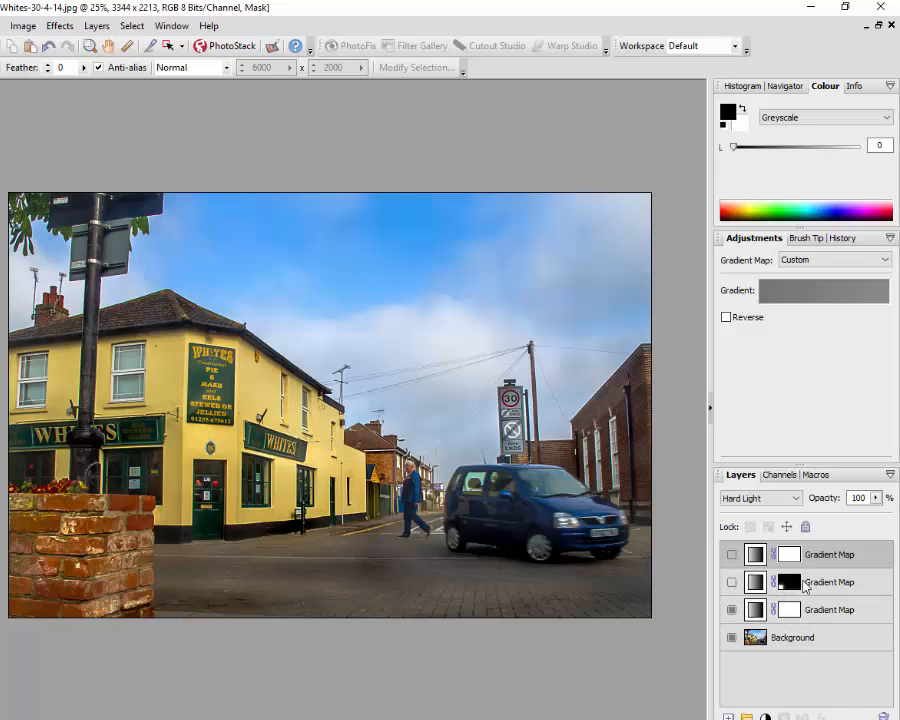
pyautogui.click(732, 587)
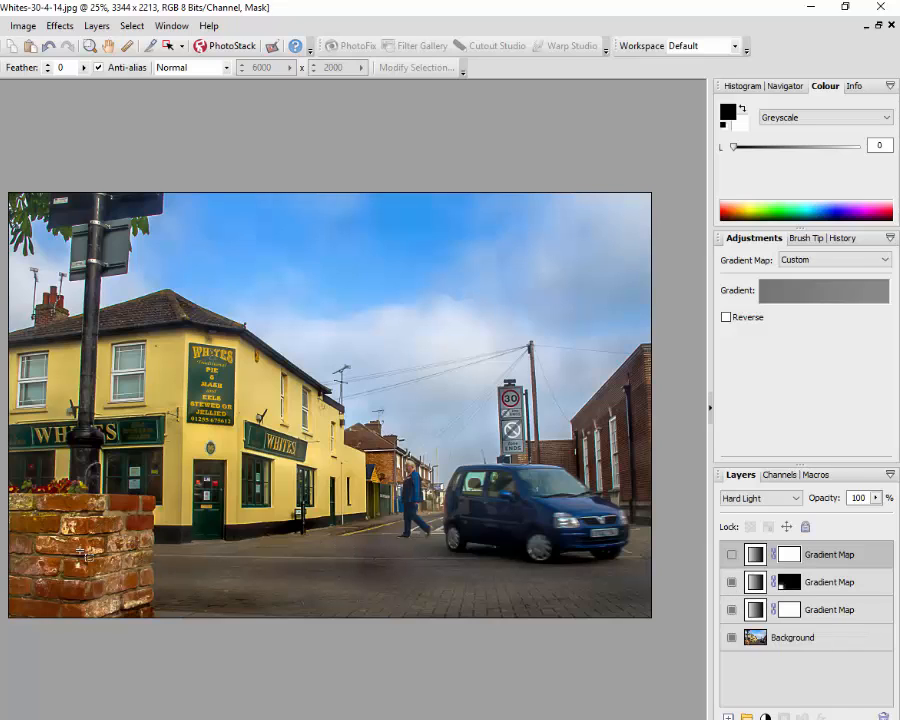
pyautogui.click(732, 586)
pyautogui.click(732, 584)
pyautogui.click(732, 584)
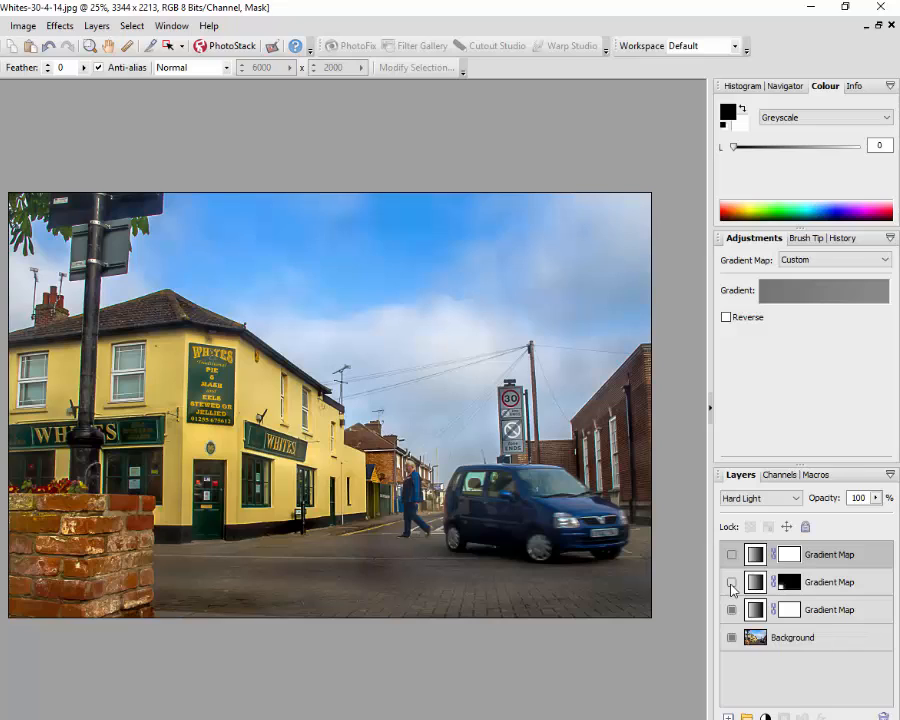
pyautogui.click(732, 584)
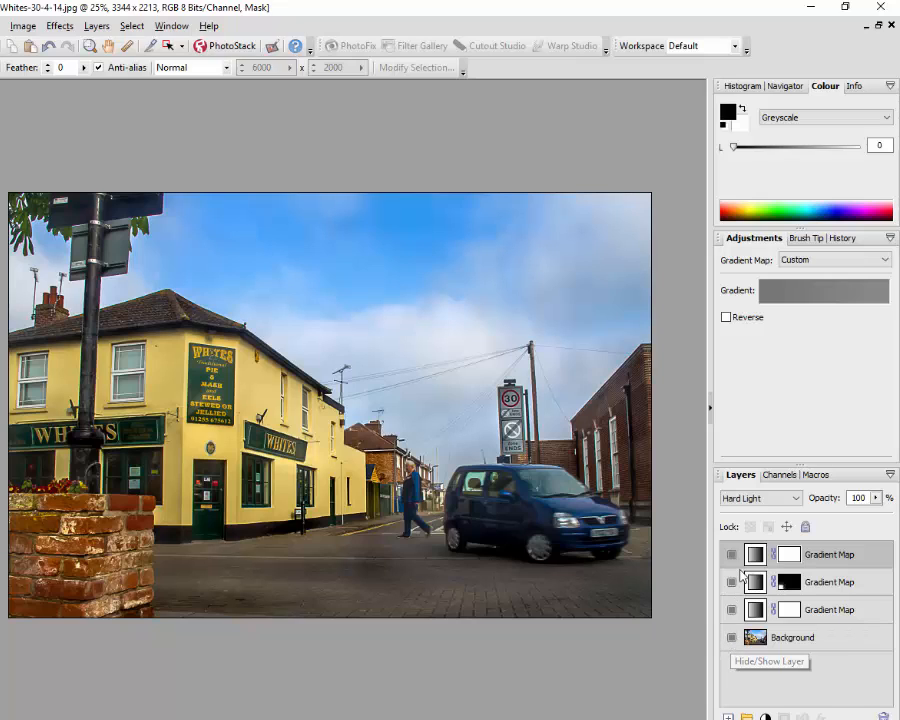
# Compare the original photo with the enhanced version by repeatedly showing the Background alone and restoring all Gradient Map layers
pyautogui.keyDown('alt'); pyautogui.click(733, 641); pyautogui.keyUp('alt')
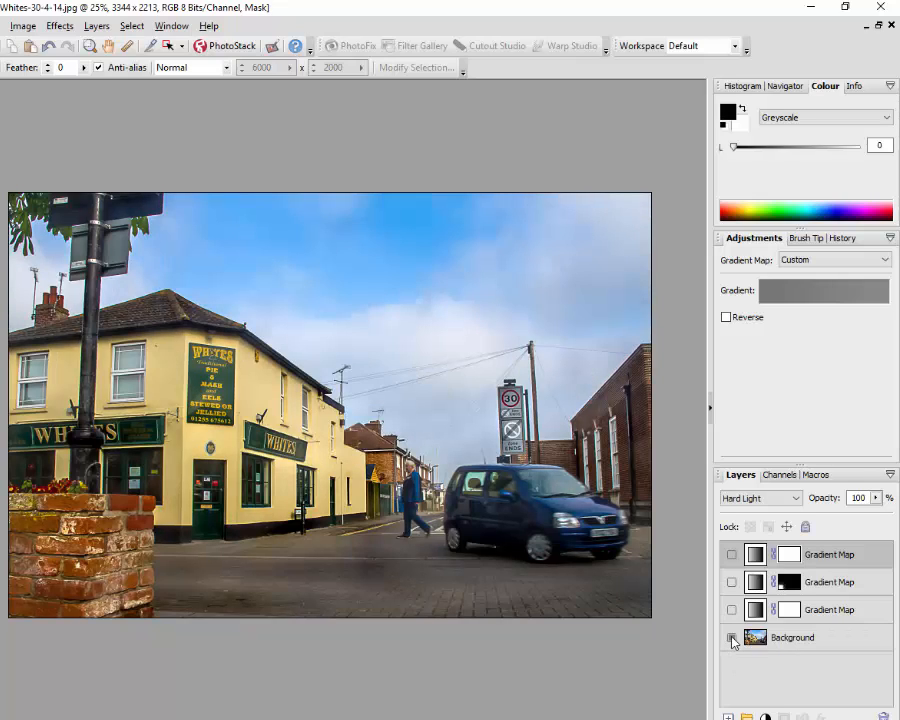
pyautogui.keyDown('alt'); pyautogui.click(733, 641); pyautogui.keyUp('alt')
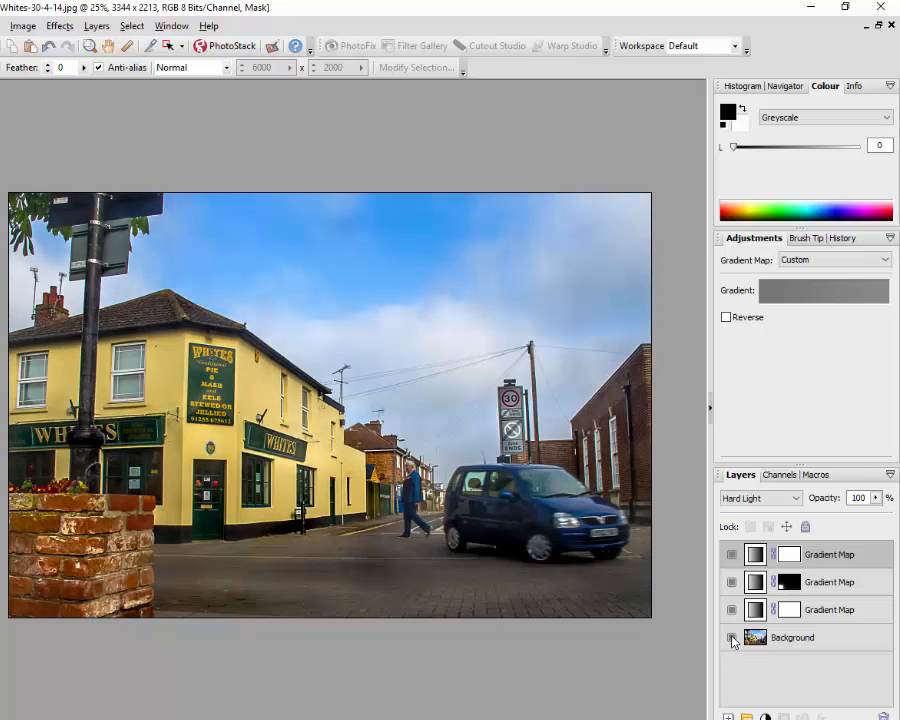
pyautogui.keyDown('alt'); pyautogui.click(733, 641); pyautogui.keyUp('alt')
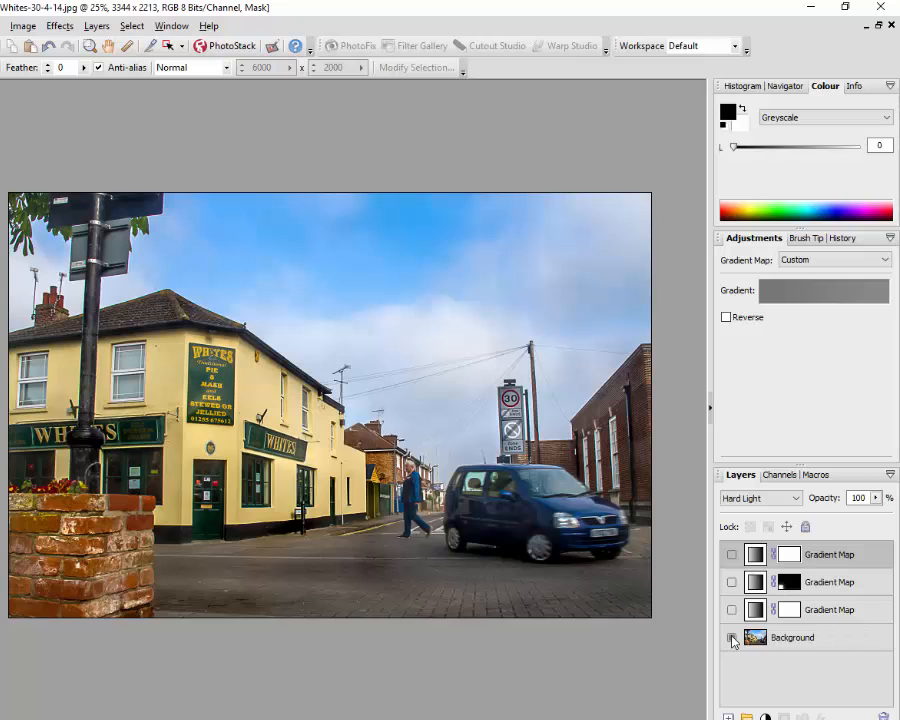
pyautogui.keyDown('alt'); pyautogui.click(733, 641); pyautogui.keyUp('alt')
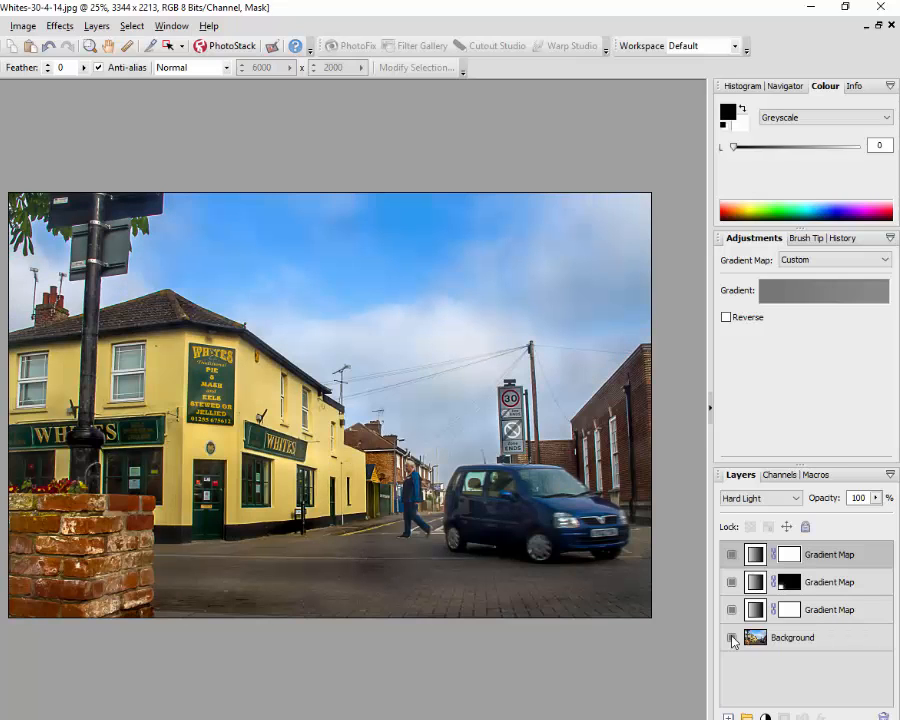
pyautogui.keyDown('alt'); pyautogui.click(733, 641); pyautogui.keyUp('alt')
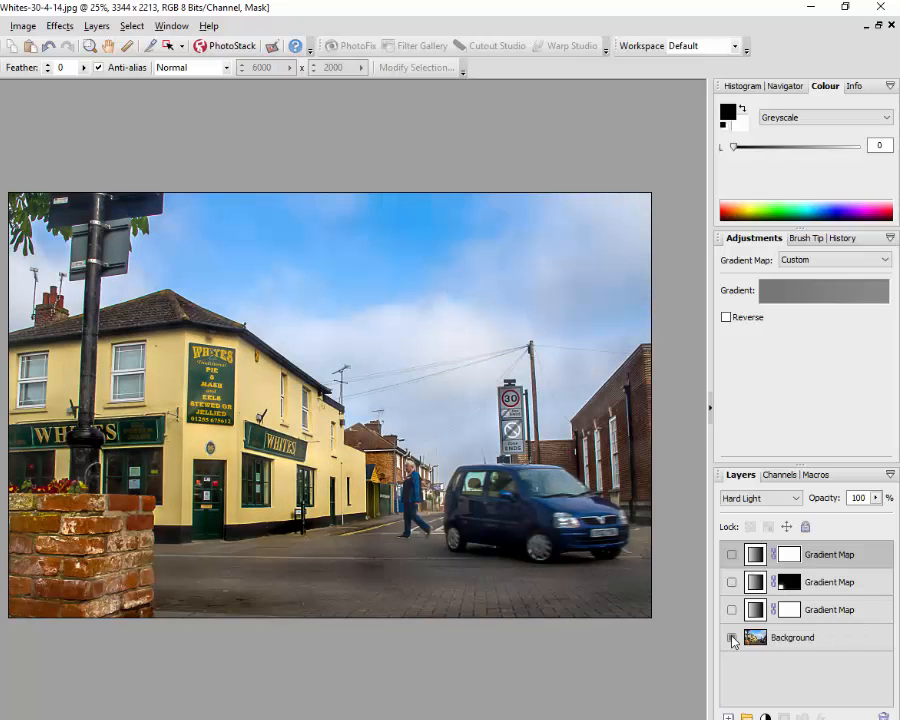
pyautogui.keyDown('alt'); pyautogui.click(733, 641); pyautogui.keyUp('alt')
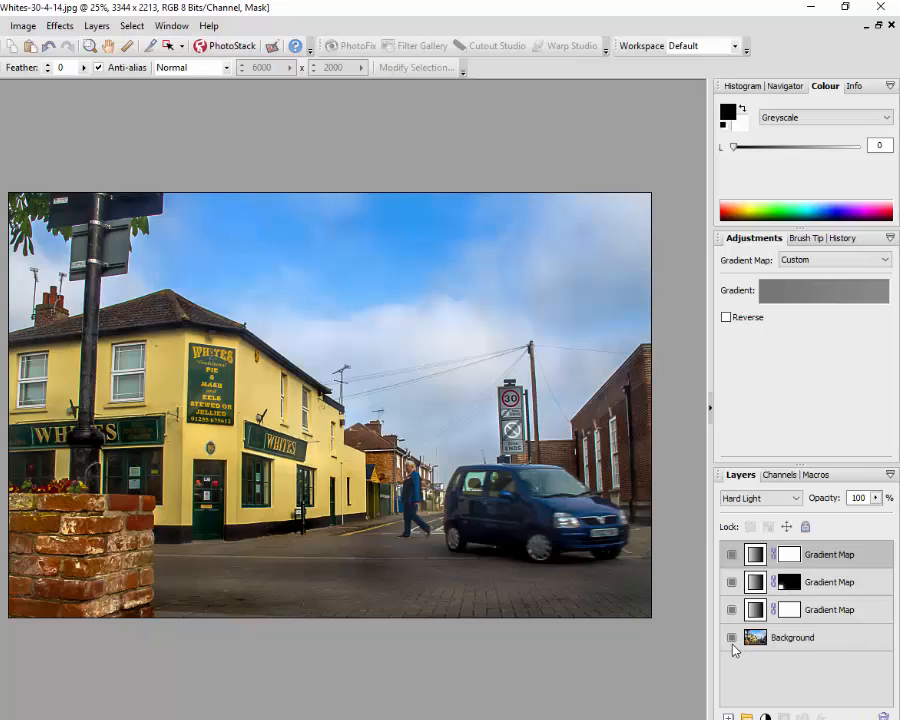